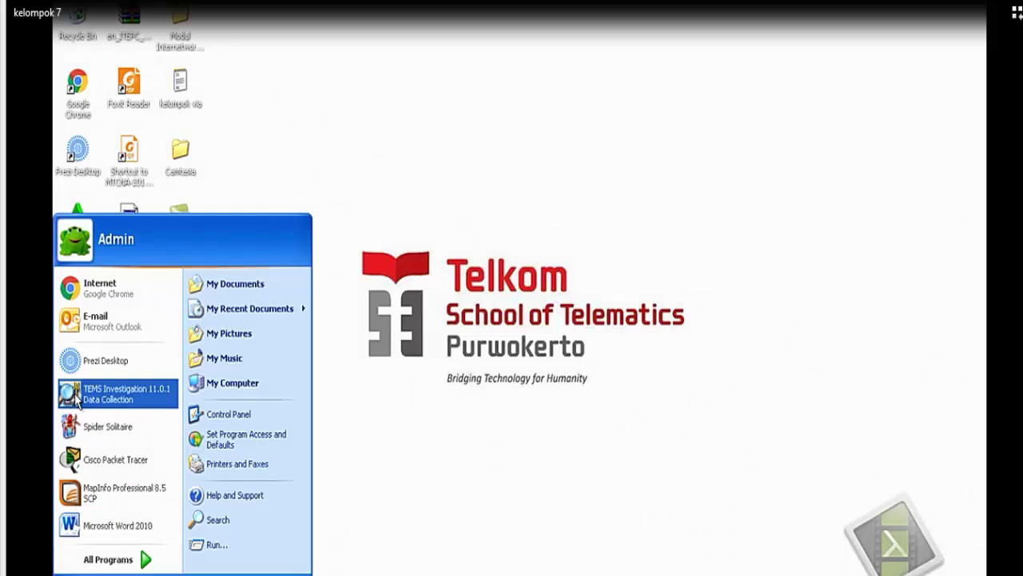
# - Launch TEMS Investigation 11.0.1 Data Collection and open the Command Sequence and Equipment Configuration windows, arranged in the workspace
pyautogui.click(79, 392)
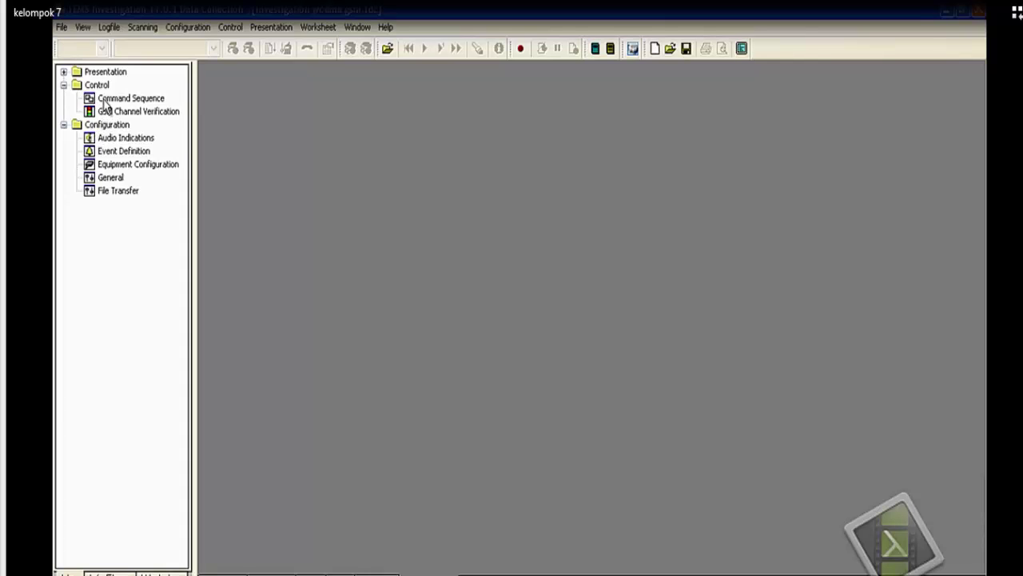
pyautogui.doubleClick(104, 101)
pyautogui.moveTo(390, 215); pyautogui.dragTo(306, 74)
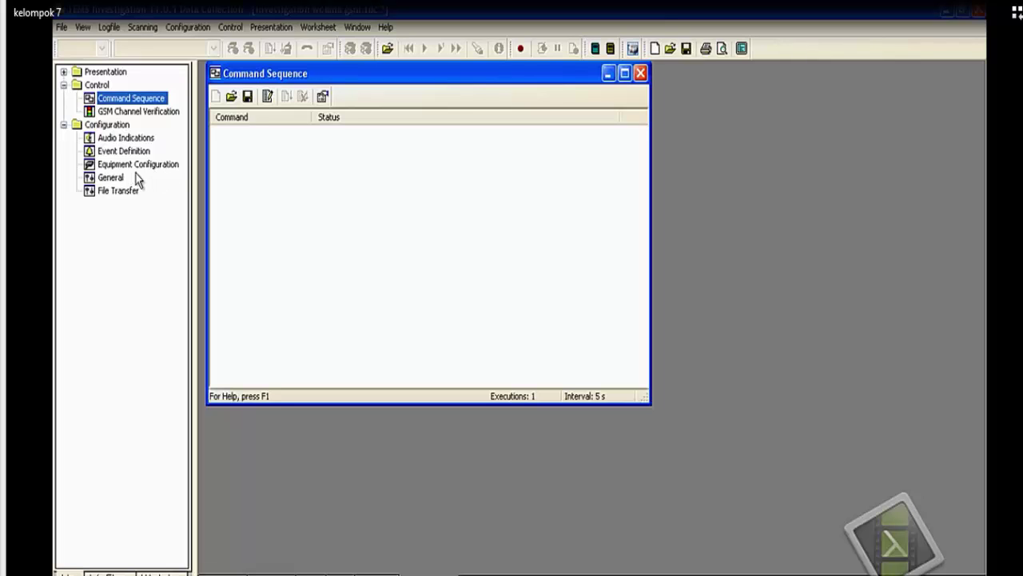
pyautogui.doubleClick(136, 166)
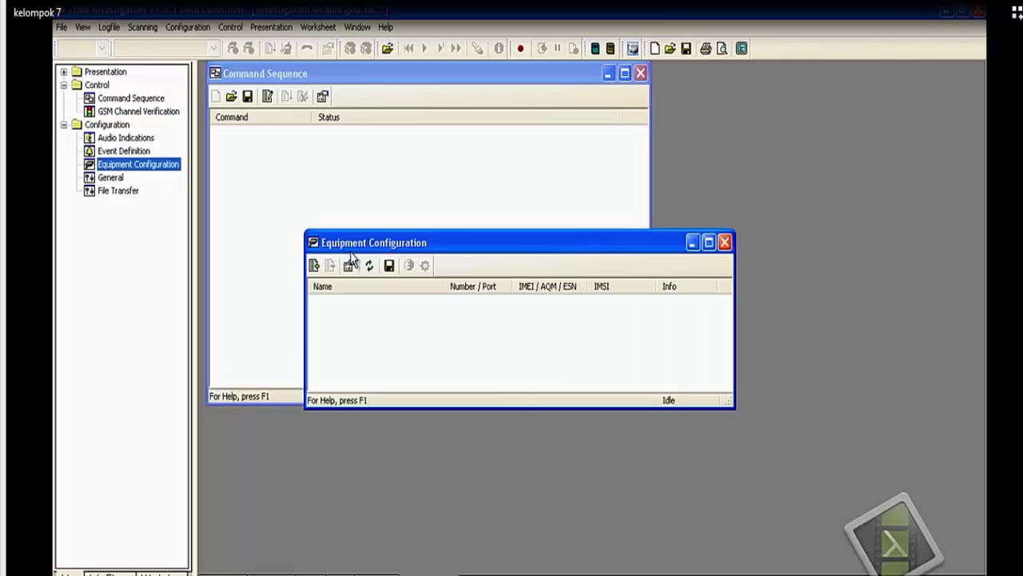
pyautogui.moveTo(381, 236); pyautogui.dragTo(284, 240)
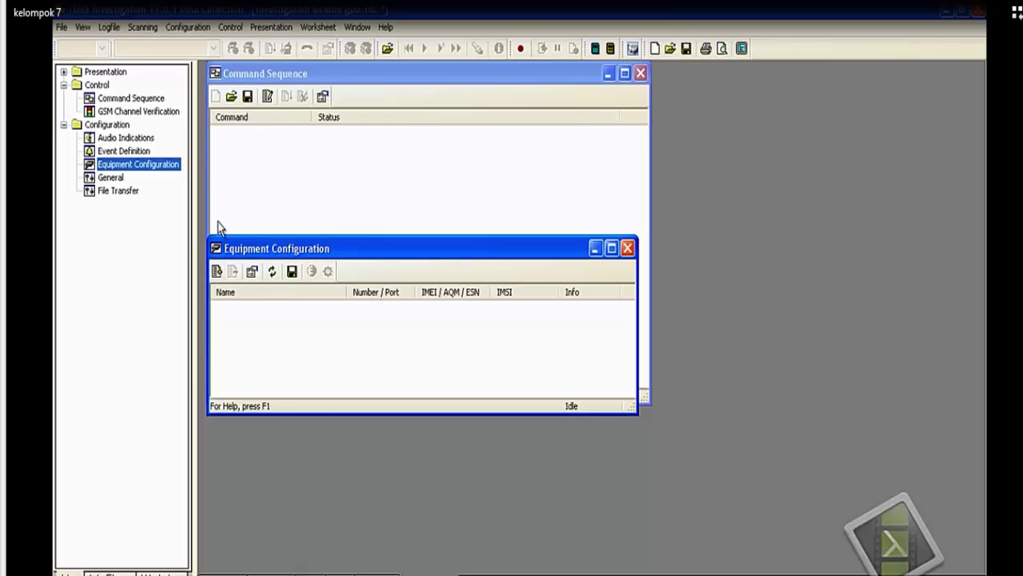
# - Edit the command sequence and add Loop, Wait and voice Dial commands to it
pyautogui.click(265, 102)
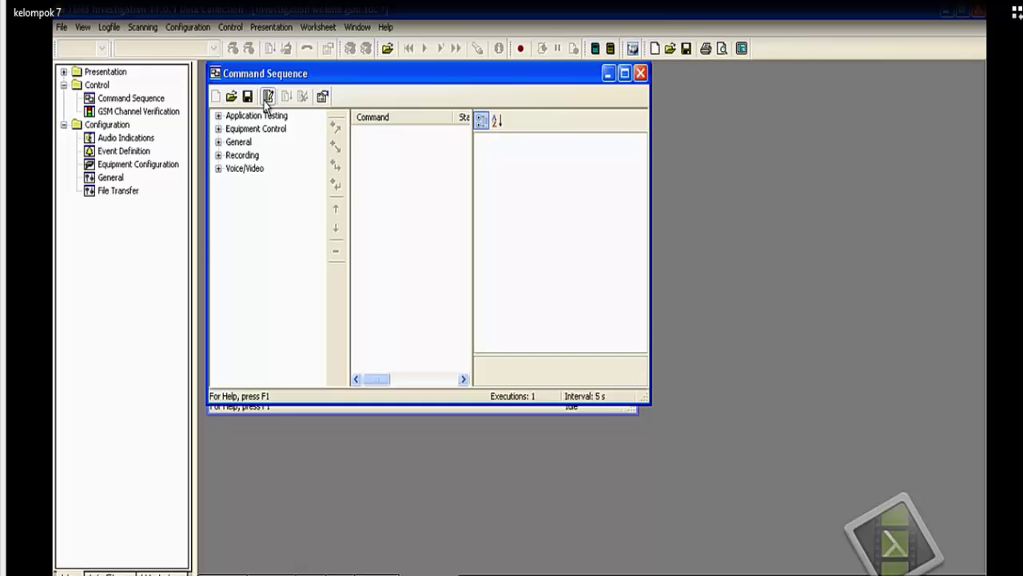
pyautogui.click(218, 143)
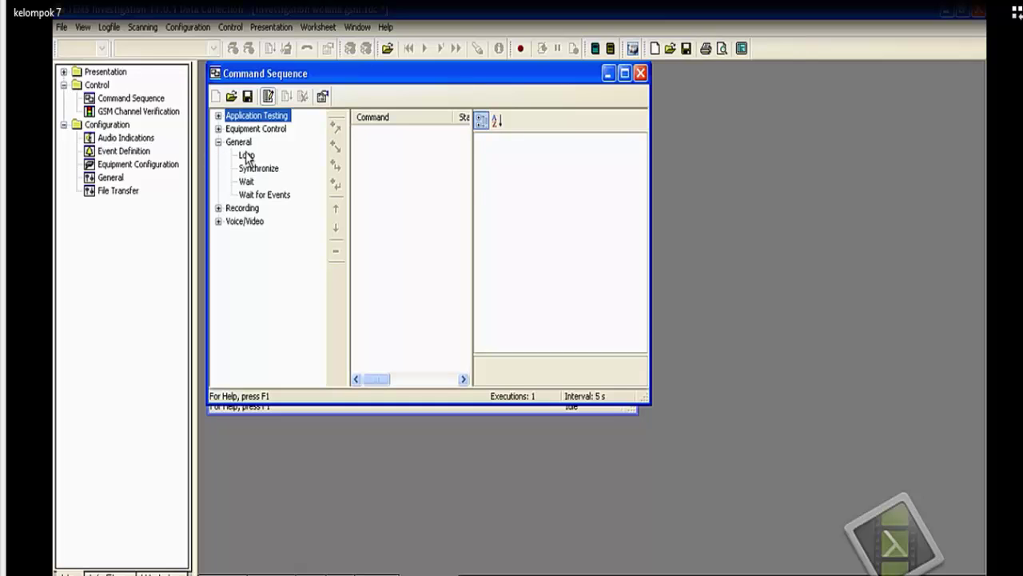
pyautogui.doubleClick(247, 155)
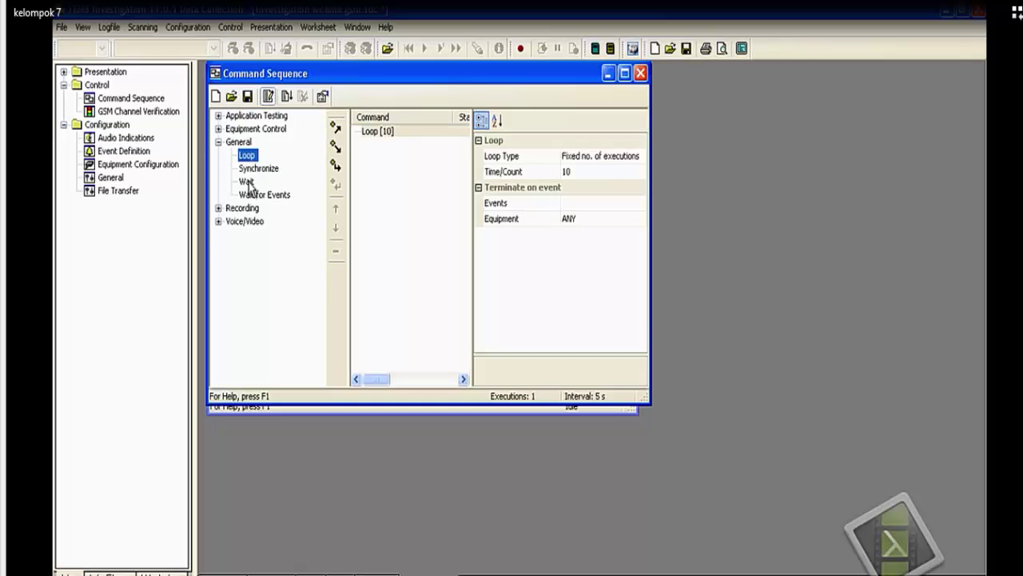
pyautogui.doubleClick(246, 182)
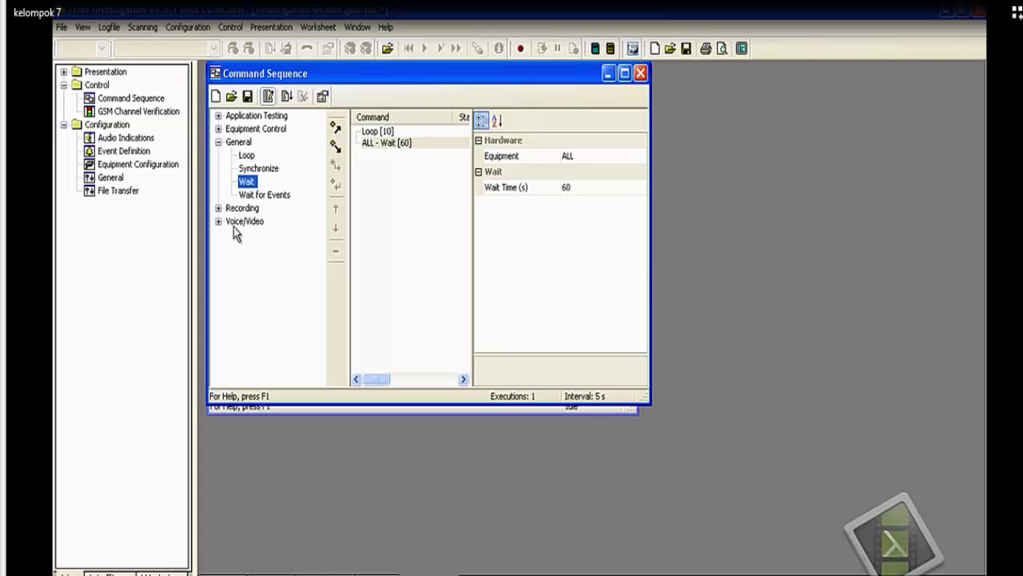
pyautogui.click(218, 222)
pyautogui.doubleClick(245, 248)
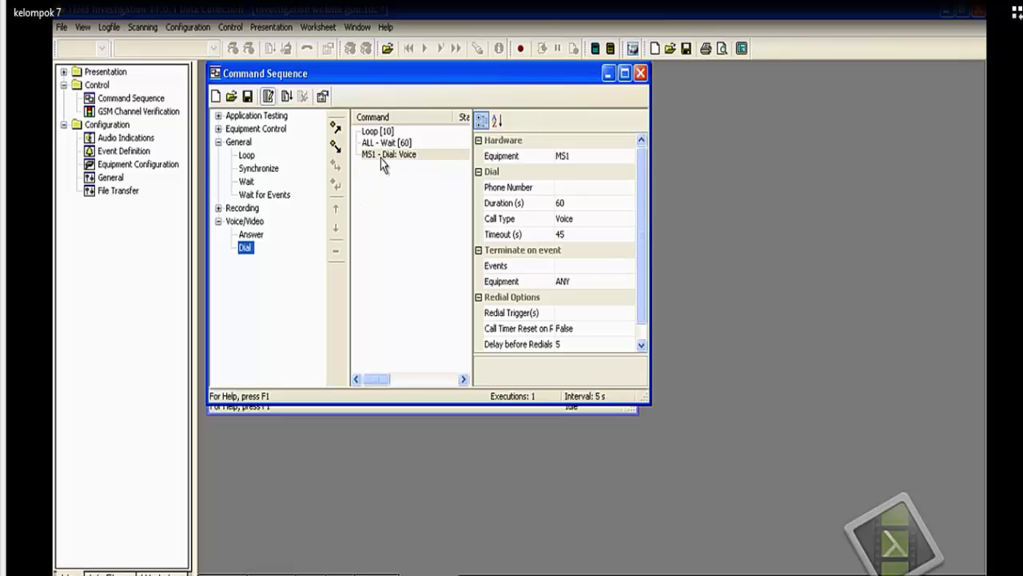
# - Move the Dial command up so that it sits inside the Loop
pyautogui.click(380, 157)
pyautogui.click(336, 209)
pyautogui.click(337, 209)
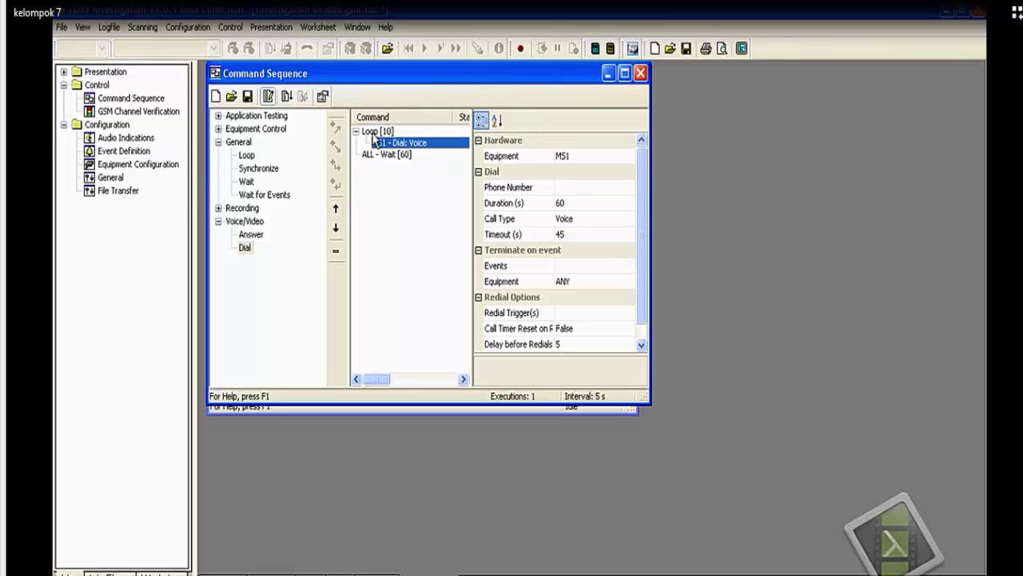
# - Set the Loop command's time/count to 9999999
pyautogui.click(374, 132)
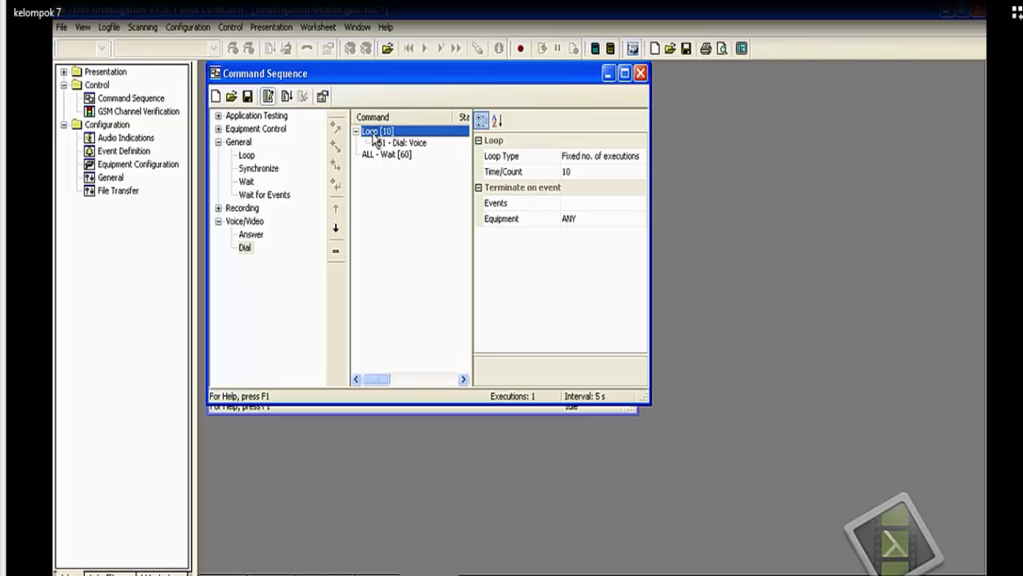
pyautogui.click(574, 176)
pyautogui.write('9')
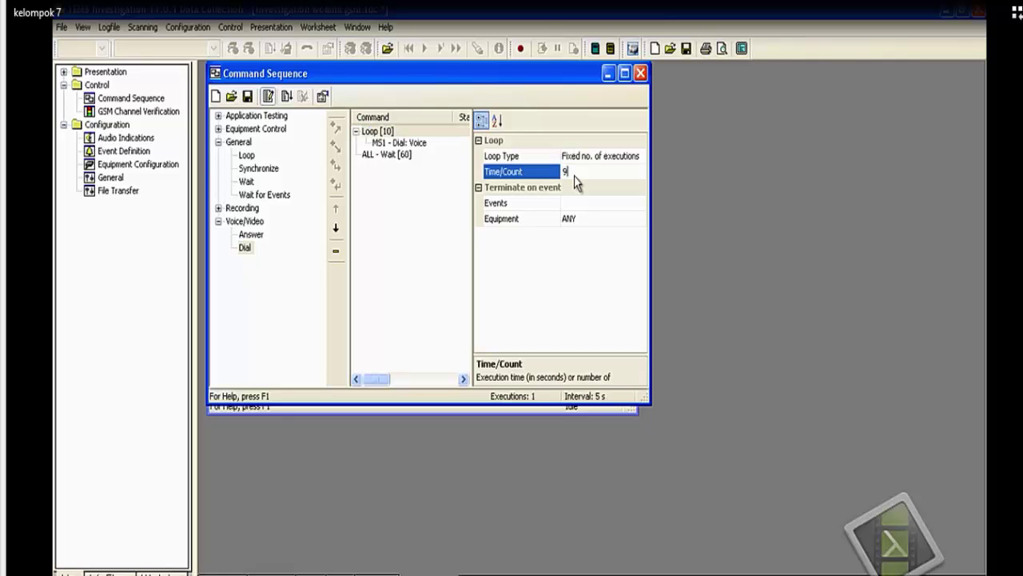
pyautogui.write('999999')
# - Configure the Dial command to use equipment MS2 with a duration of 10 s and a timeout of 5 s
pyautogui.click(415, 148)
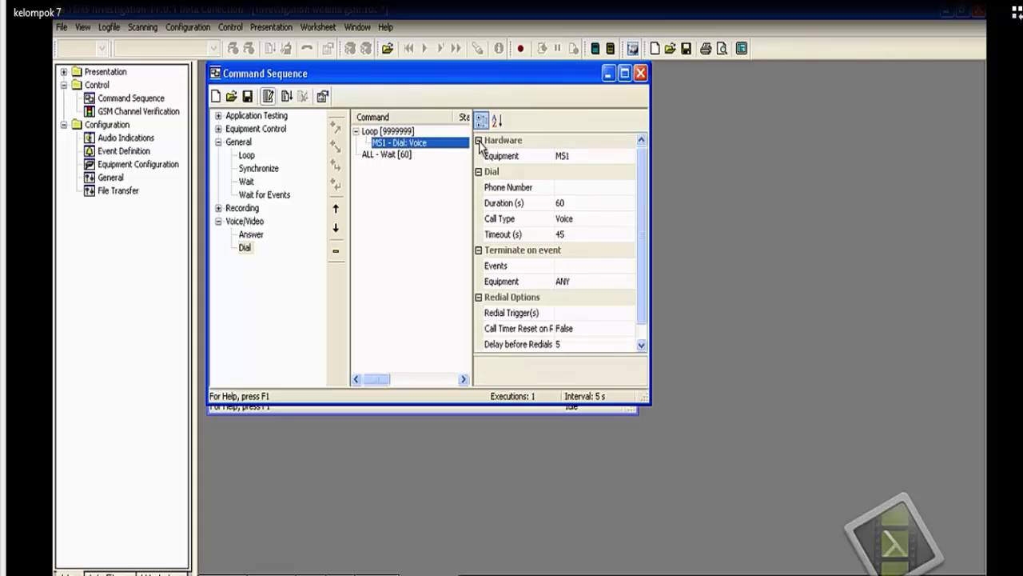
pyautogui.click(587, 157)
pyautogui.click(577, 185)
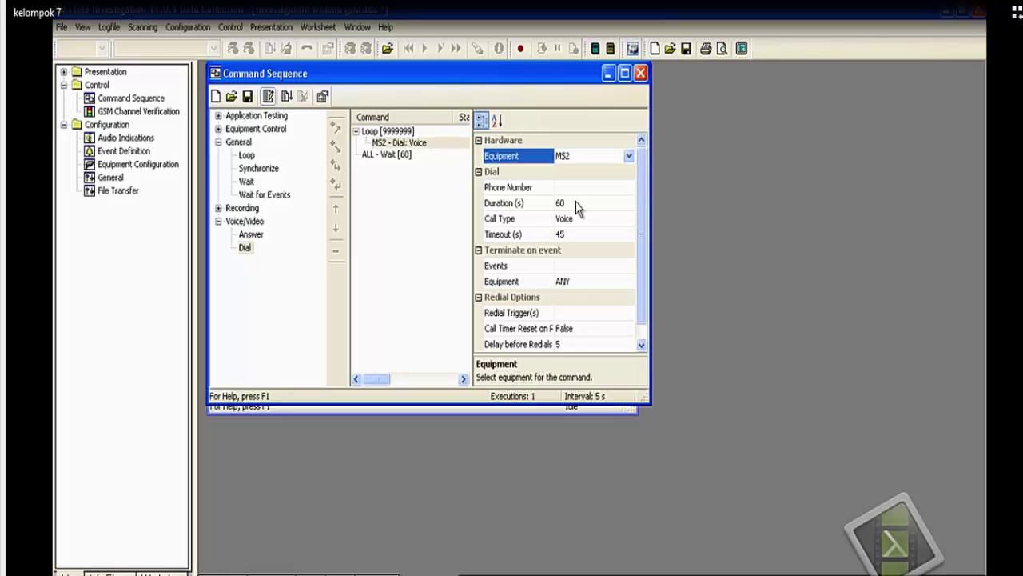
pyautogui.click(575, 205)
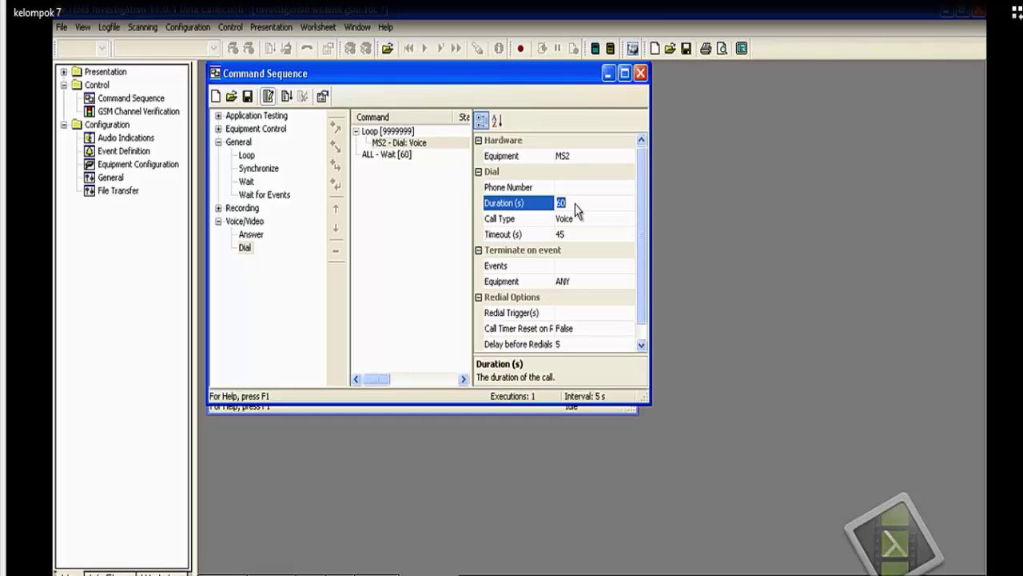
pyautogui.write('10')
pyautogui.click(575, 235)
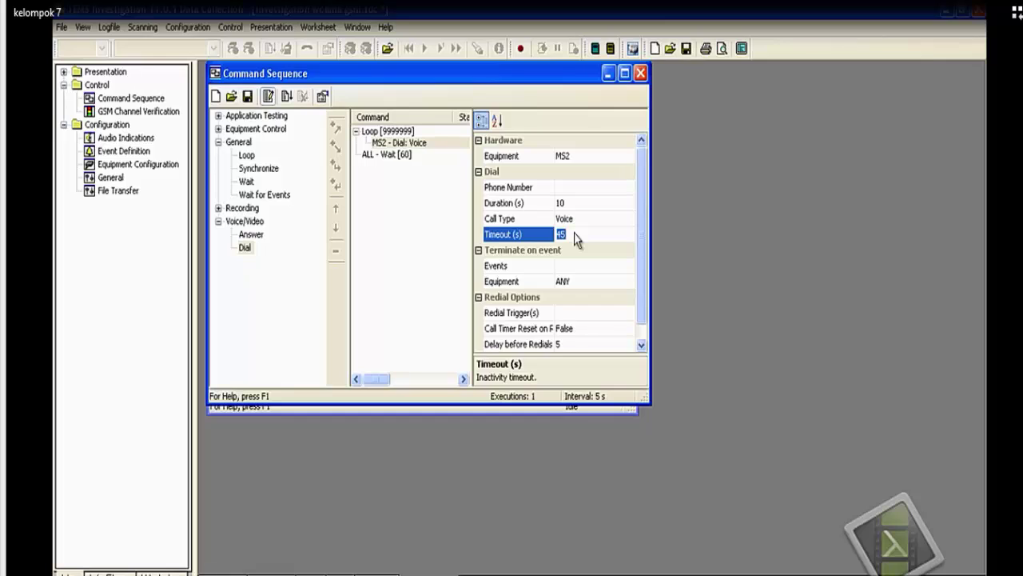
pyautogui.write('5')
# - Set the Wait command's wait time to 5 s
pyautogui.click(400, 155)
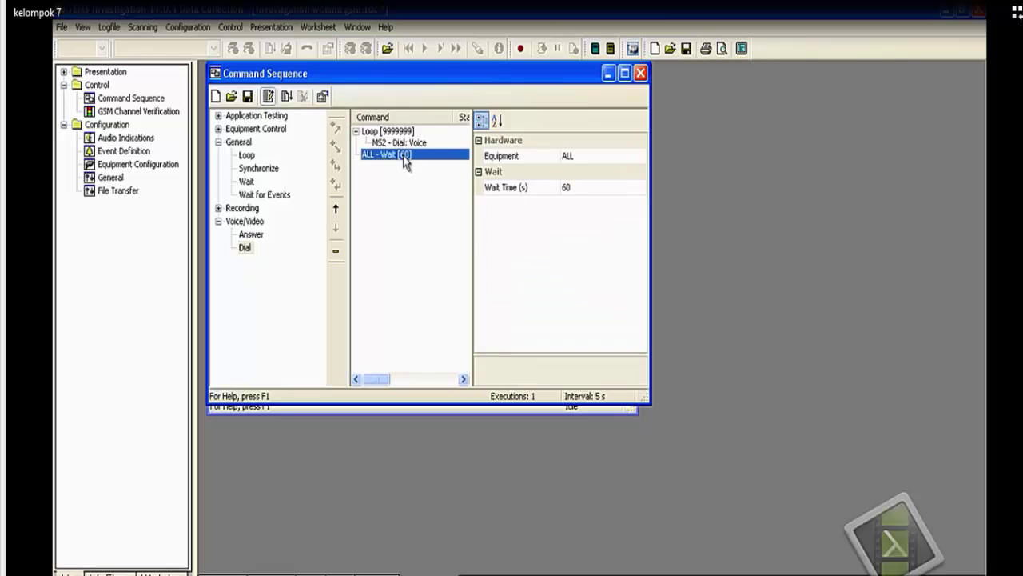
pyautogui.click(581, 194)
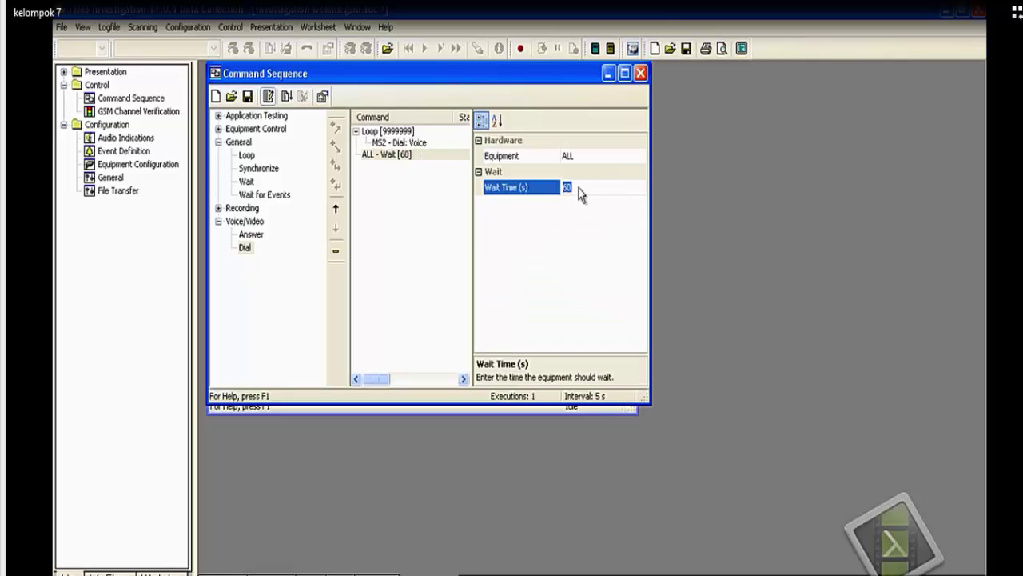
pyautogui.write('5')
# - Minimize the Command Sequence and Equipment Configuration windows and open the positioning Map window maximized
pyautogui.click(609, 74)
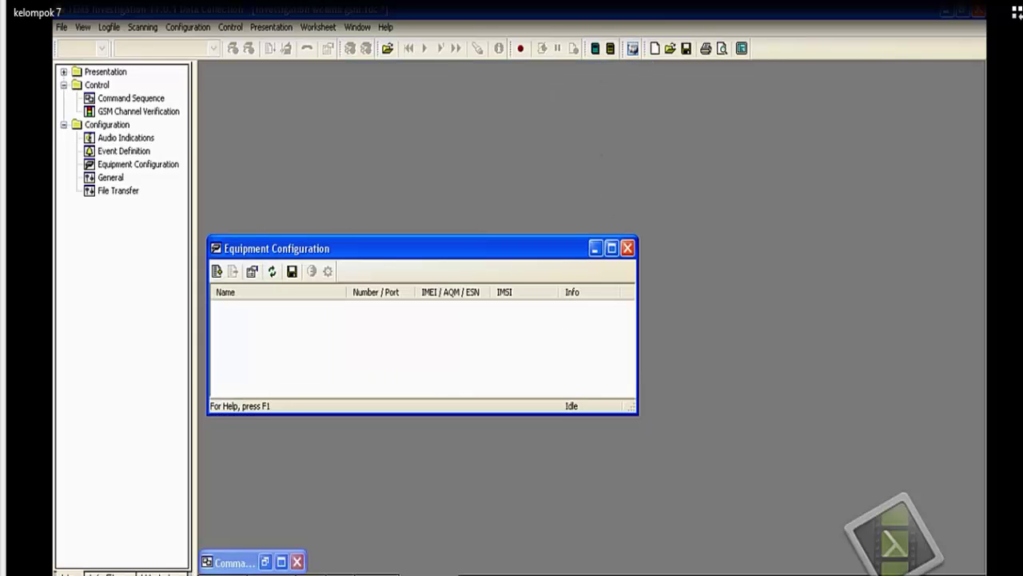
pyautogui.click(595, 248)
pyautogui.click(272, 27)
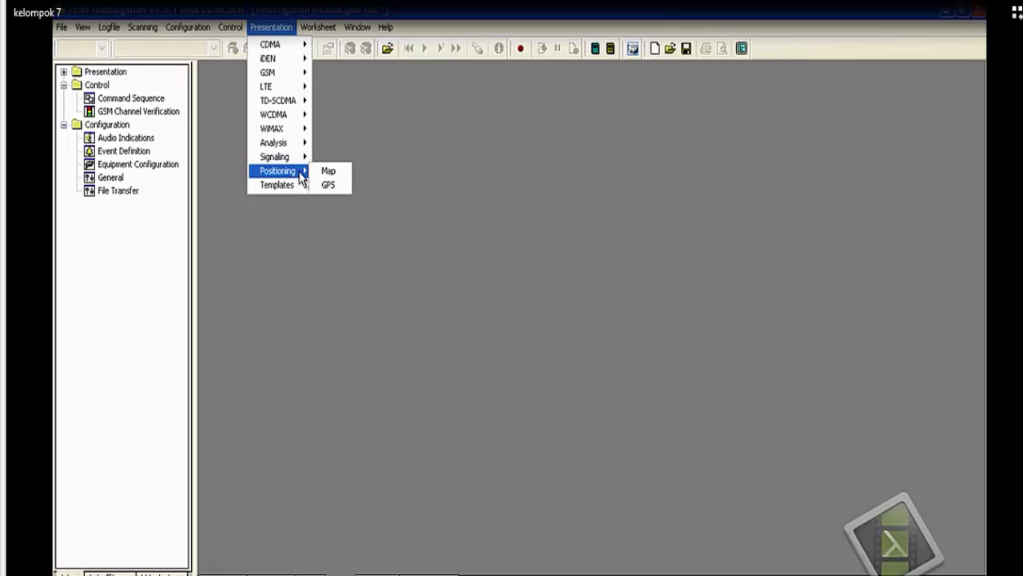
pyautogui.click(323, 169)
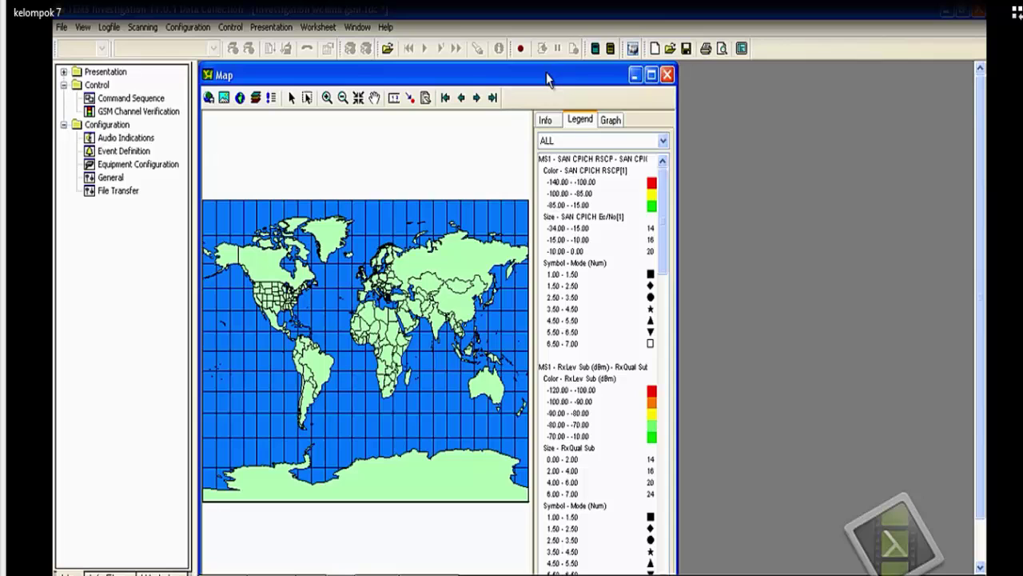
pyautogui.click(652, 74)
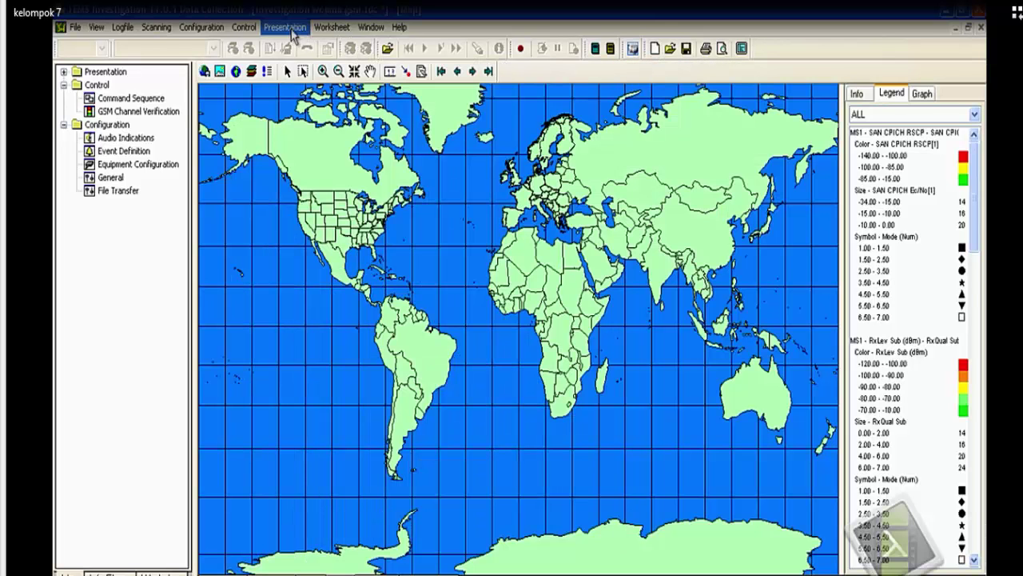
# - Add the tables Jateng_Jatim_Jalan1, Jateng_Jatim_Jalan2 and Jateng_Jatim_Jalan3 from the "G cell & map jateng _xl" folder as map layers
pyautogui.click(253, 71)
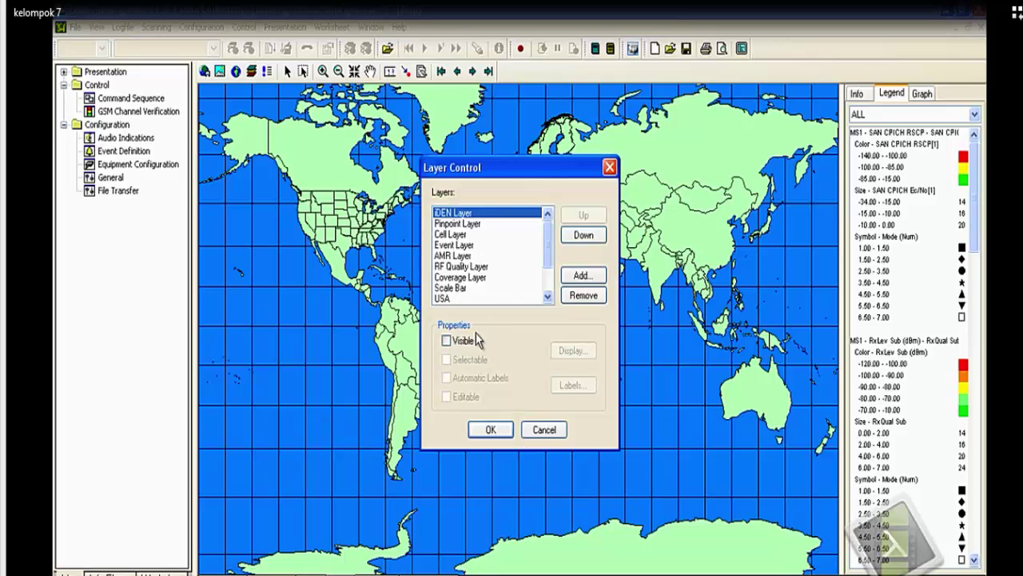
pyautogui.click(582, 275)
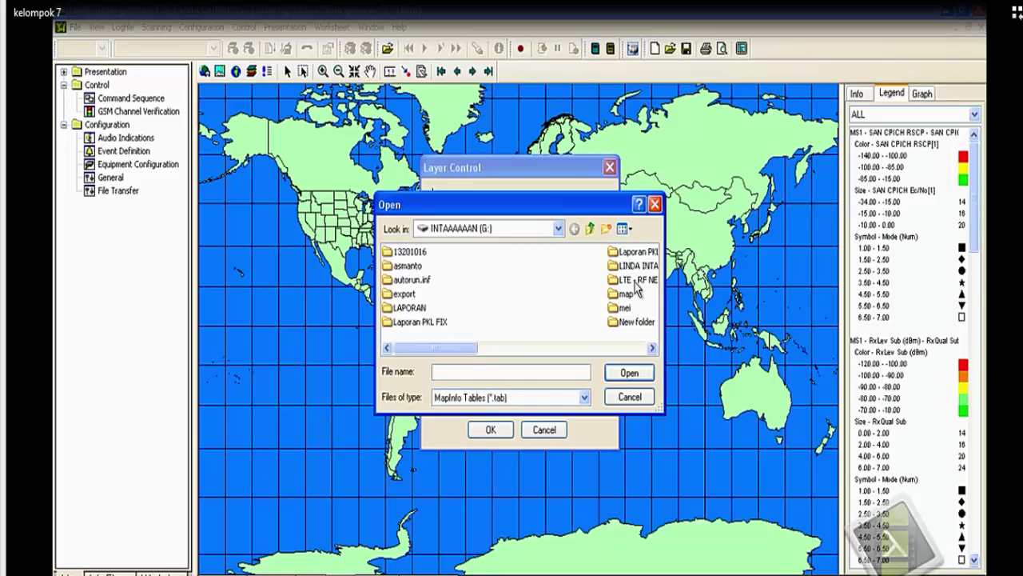
pyautogui.doubleClick(627, 294)
pyautogui.doubleClick(435, 268)
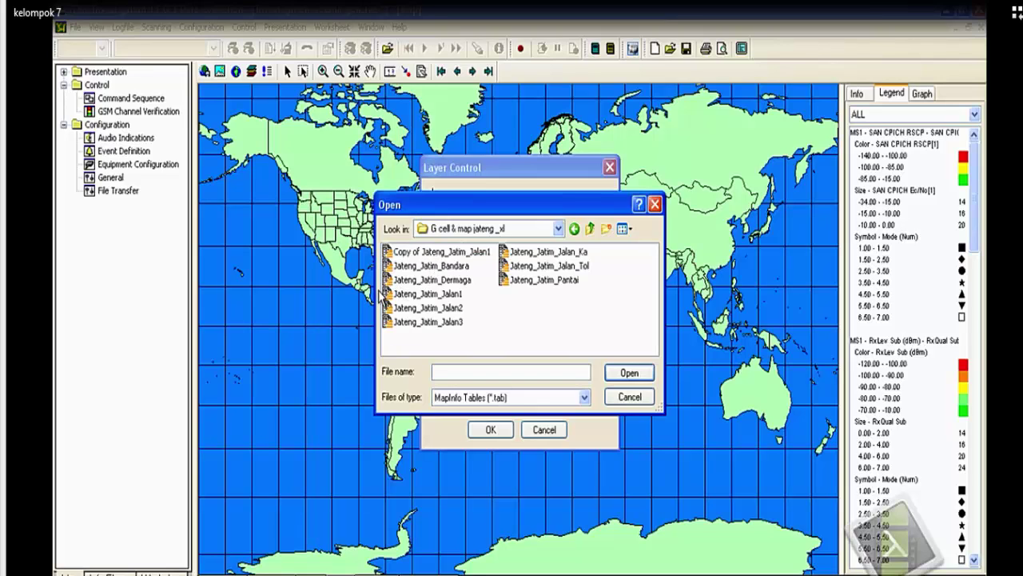
pyautogui.click(395, 296)
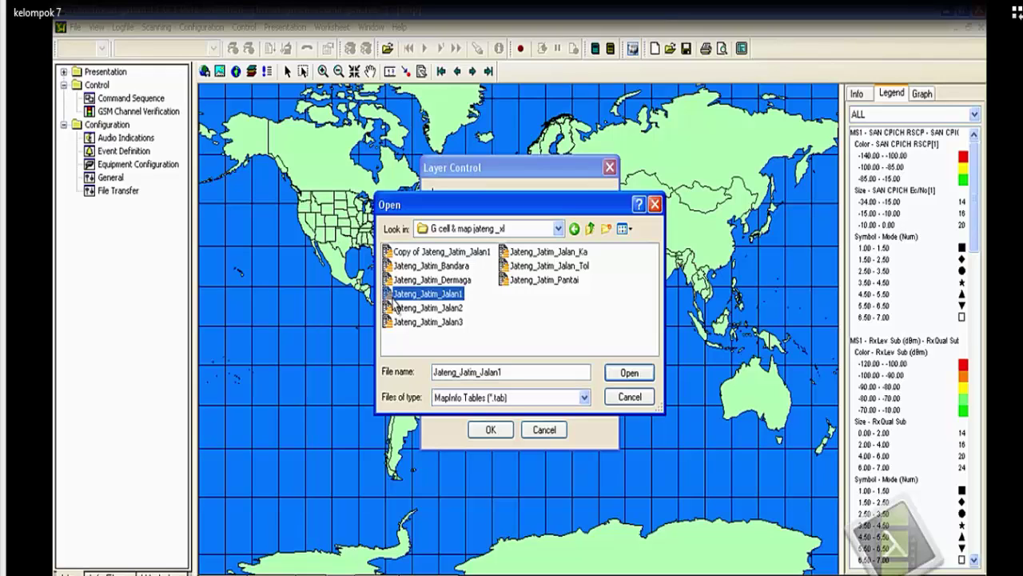
pyautogui.keyDown('shift'); pyautogui.click(404, 309); pyautogui.keyUp('shift')
pyautogui.keyDown('shift'); pyautogui.click(409, 322); pyautogui.keyUp('shift')
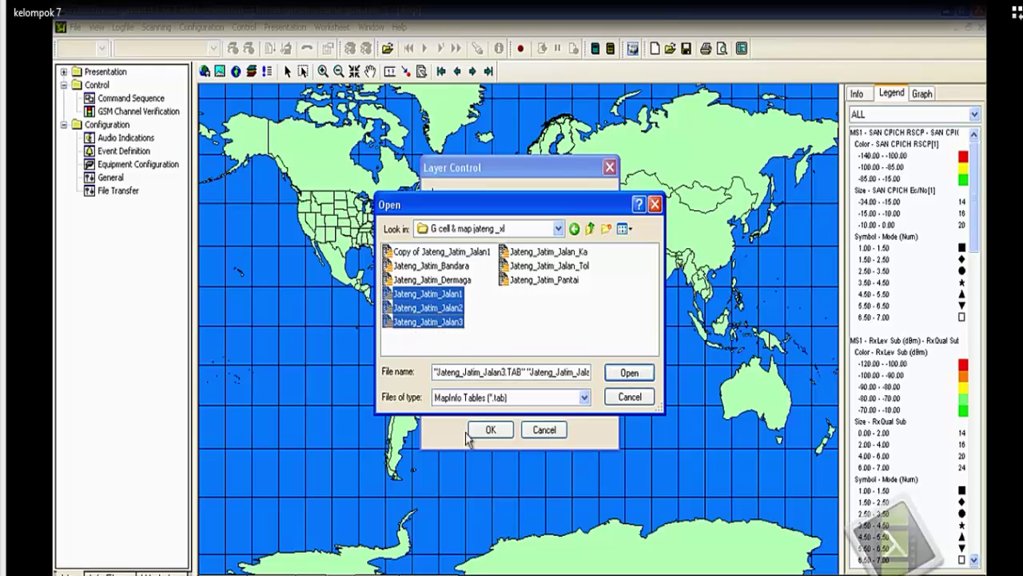
pyautogui.click(624, 372)
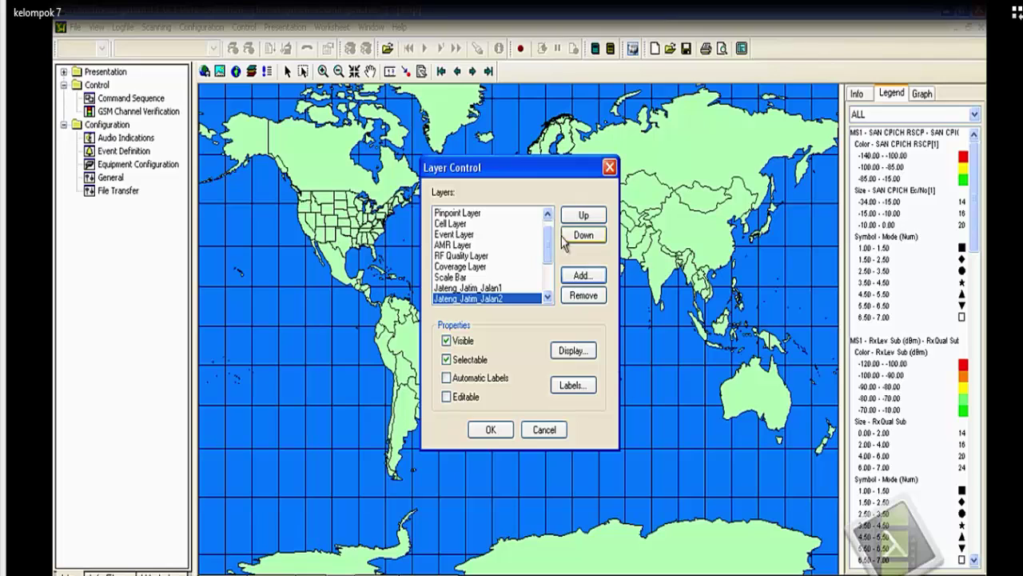
# - Add the gcell and gsite tables from the 20151012 folder inside "20151012 3G" as map layers
pyautogui.click(574, 276)
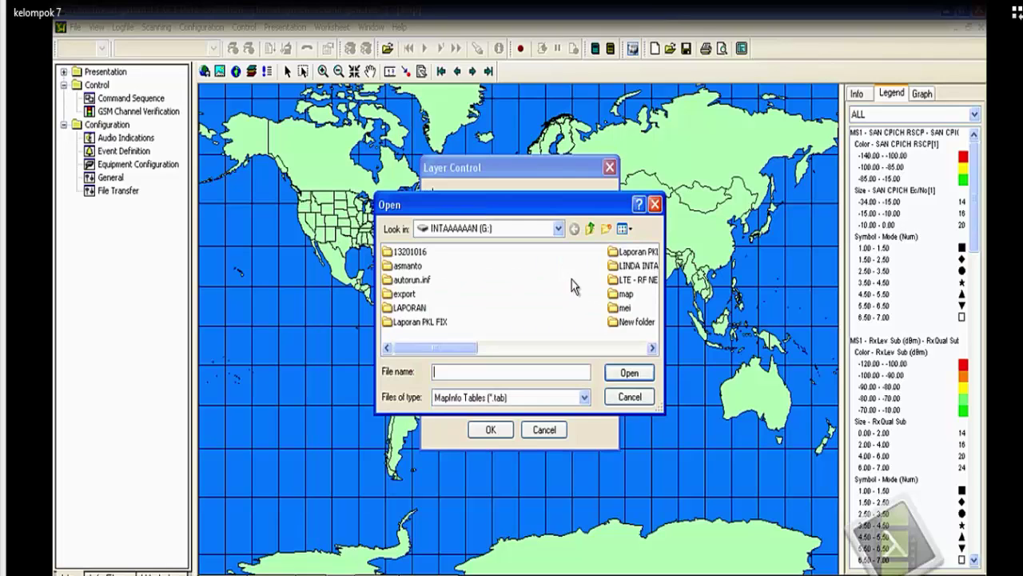
pyautogui.doubleClick(626, 293)
pyautogui.doubleClick(400, 253)
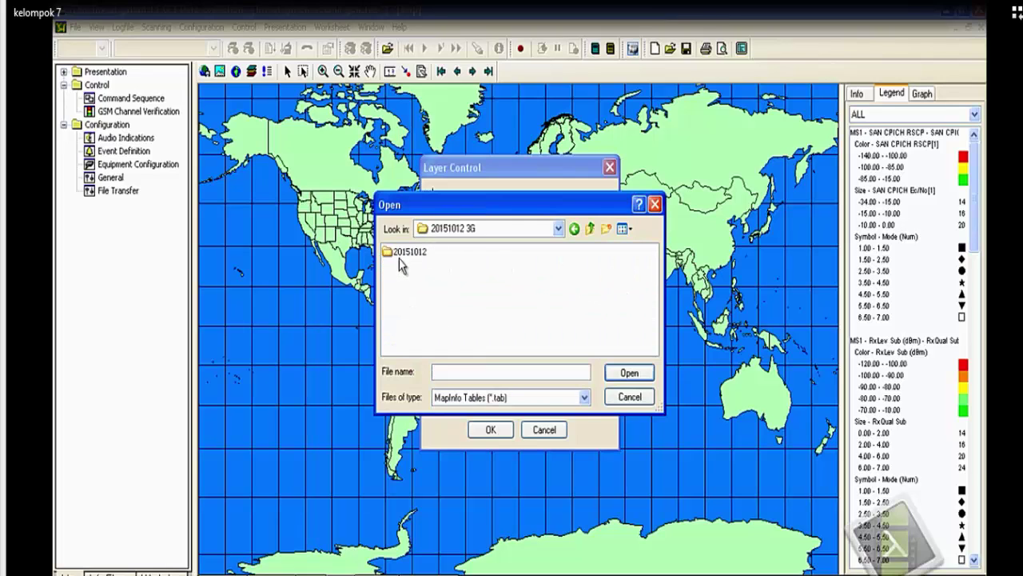
pyautogui.doubleClick(400, 253)
pyautogui.click(400, 253)
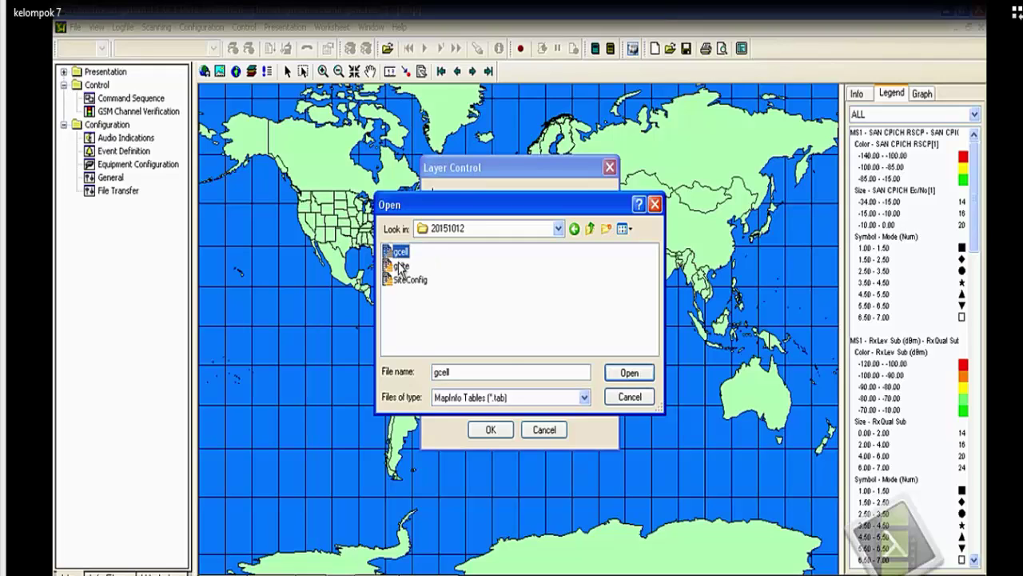
pyautogui.keyDown('shift'); pyautogui.click(400, 266); pyautogui.keyUp('shift')
pyautogui.click(627, 374)
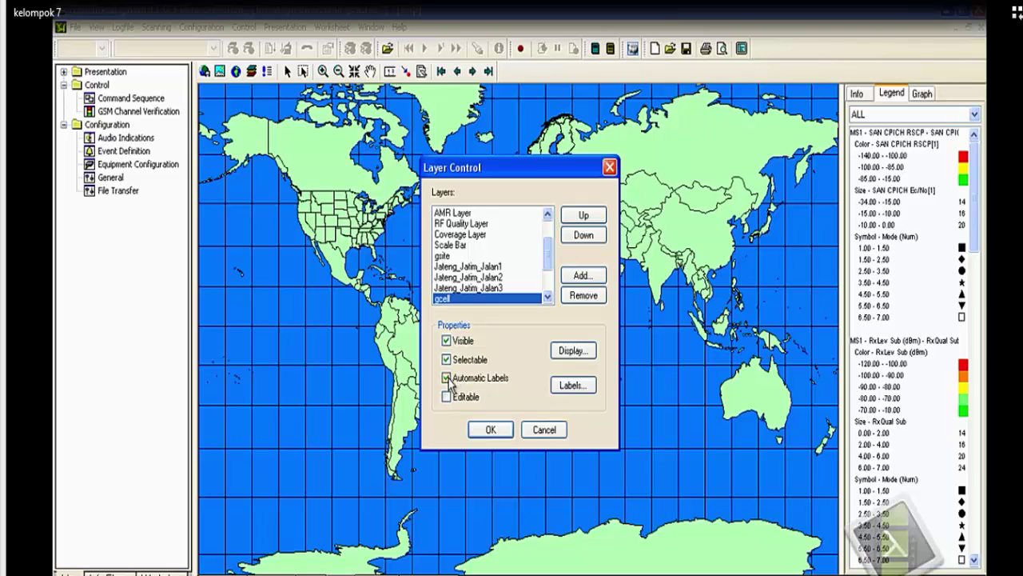
# - Turn on automatic labels for the Jateng_Jatim_Jalan3, Jateng_Jatim_Jalan2, Jateng_Jatim_Jalan1 and gsite layers and apply the layer settings
pyautogui.click(466, 288)
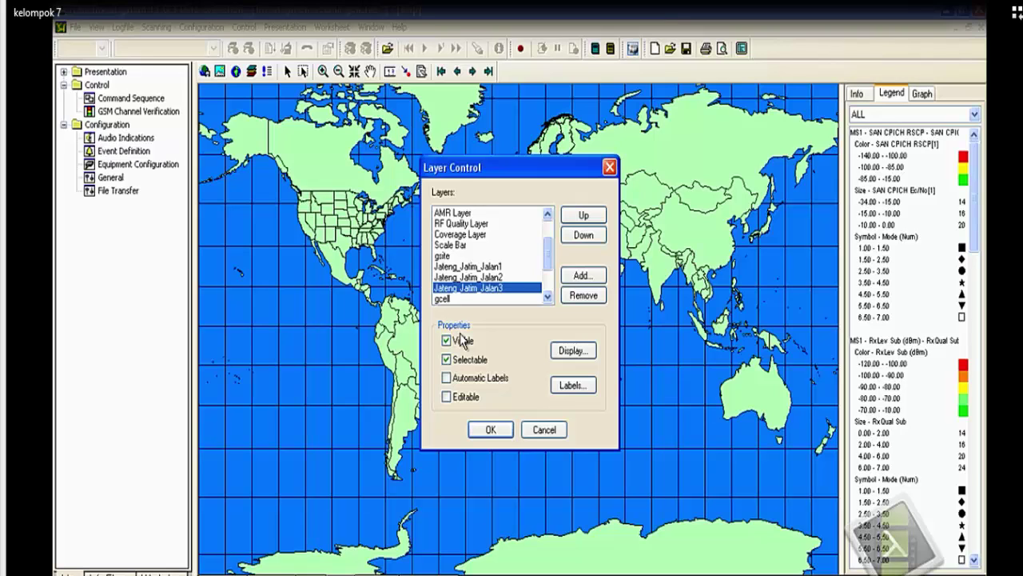
pyautogui.click(447, 378)
pyautogui.click(460, 277)
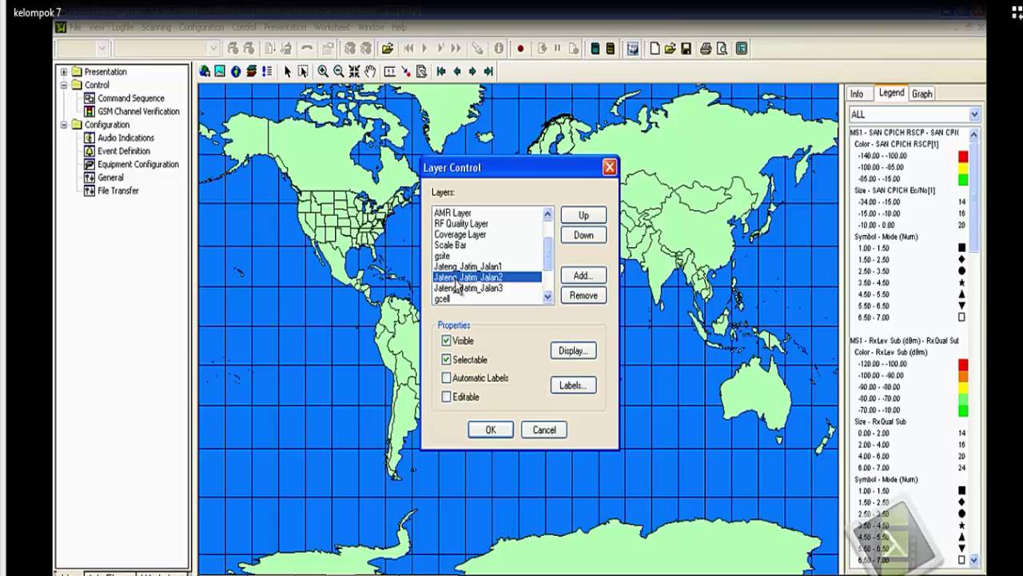
pyautogui.click(447, 379)
pyautogui.click(468, 266)
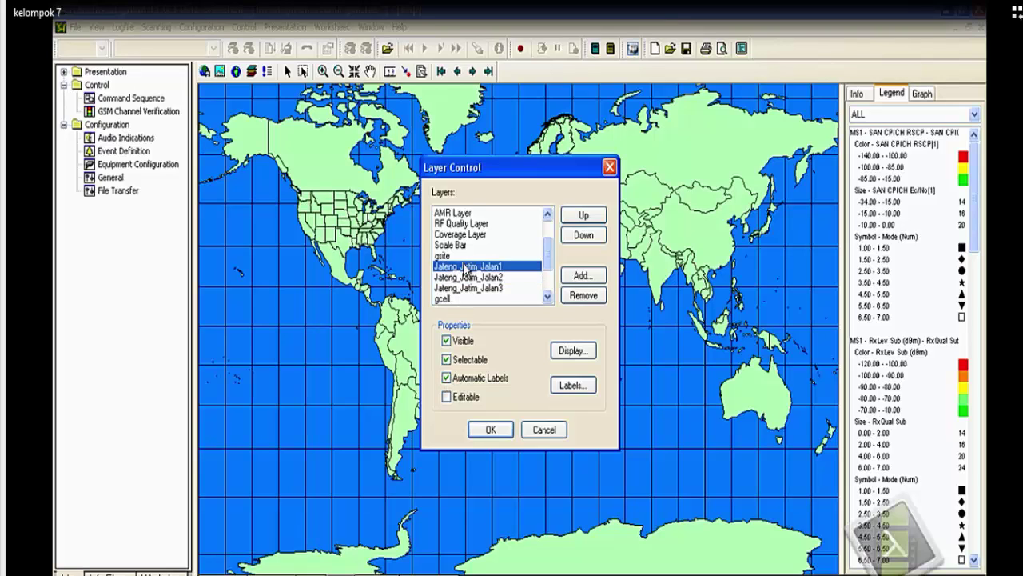
pyautogui.click(447, 378)
pyautogui.click(445, 256)
pyautogui.click(447, 377)
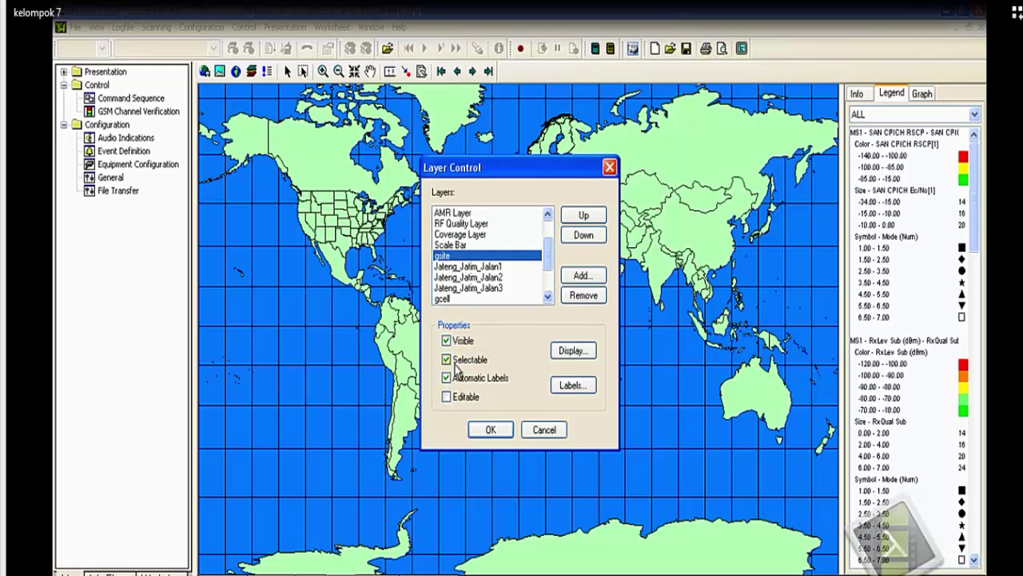
pyautogui.click(498, 430)
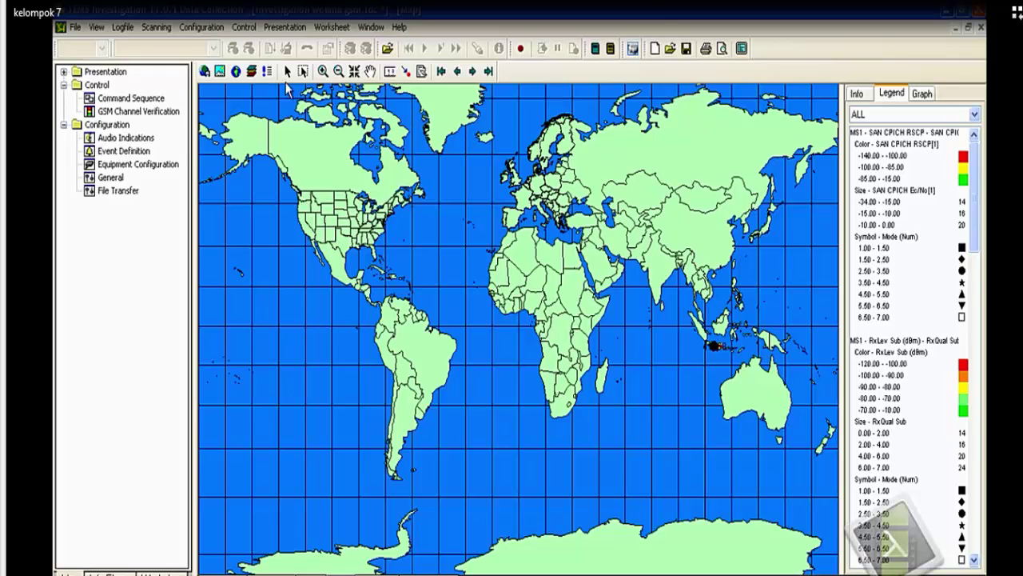
# - Zoom the map in on Java, around the added road, site and cell layers
pyautogui.click(323, 71)
pyautogui.click(718, 346)
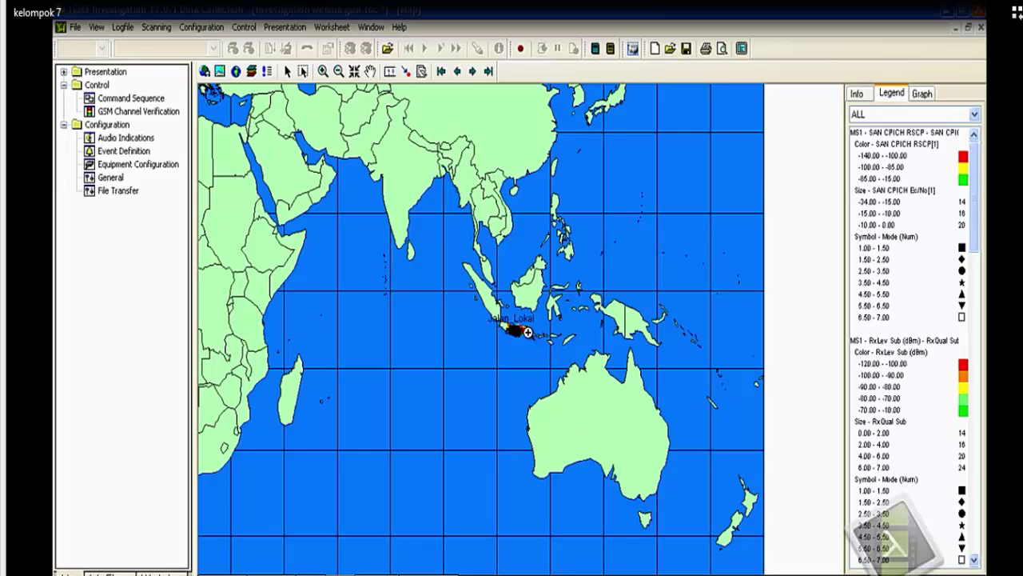
pyautogui.click(515, 327)
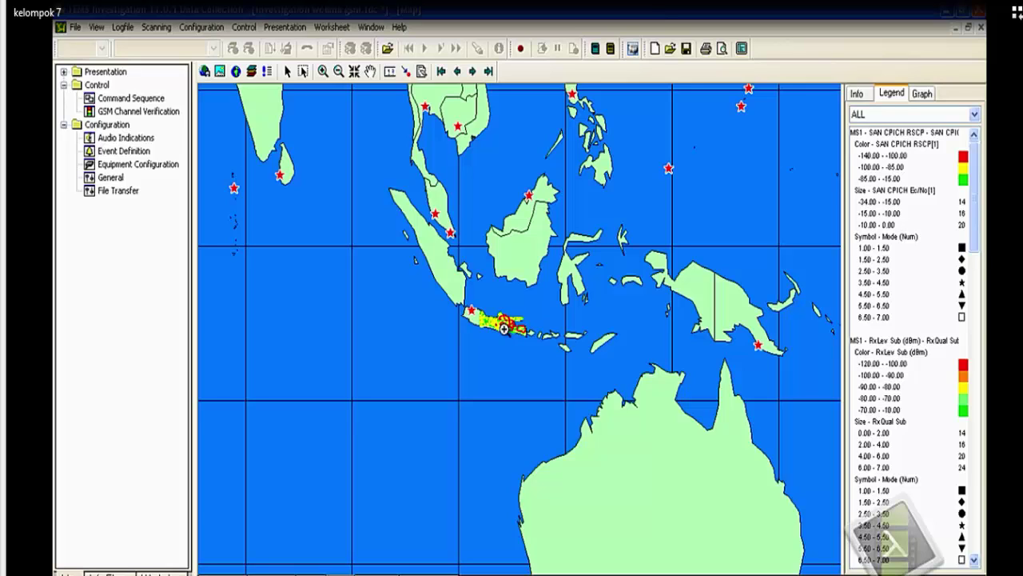
pyautogui.click(505, 321)
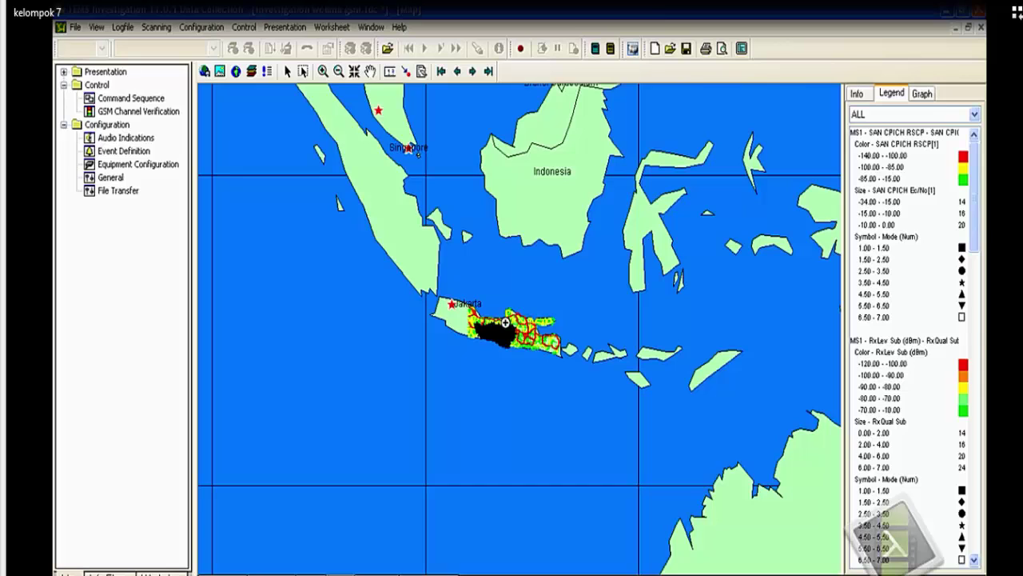
pyautogui.click(506, 322)
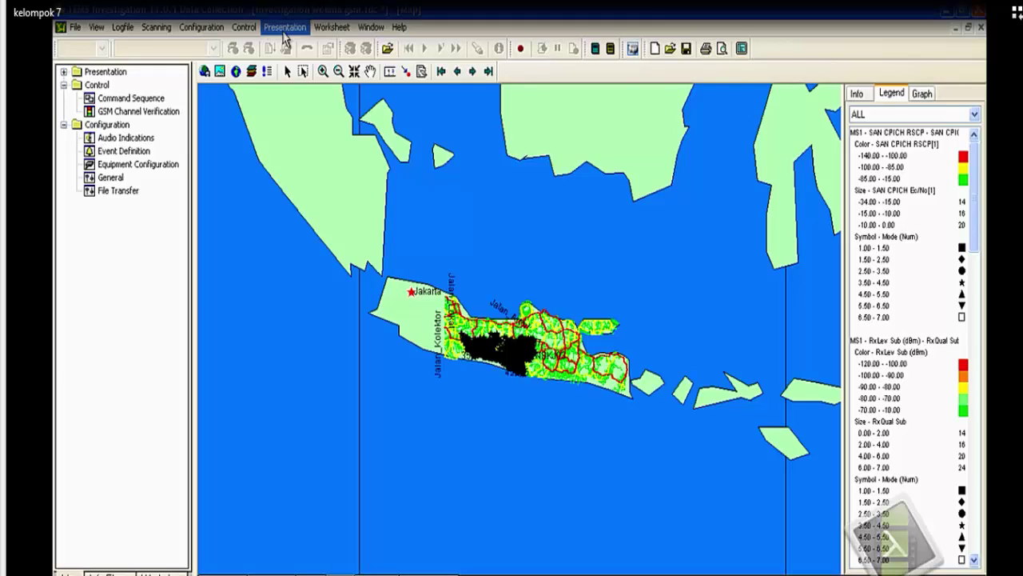
# - Open the positioning GPS window, restore it from its maximized size and minimize it
pyautogui.click(284, 31)
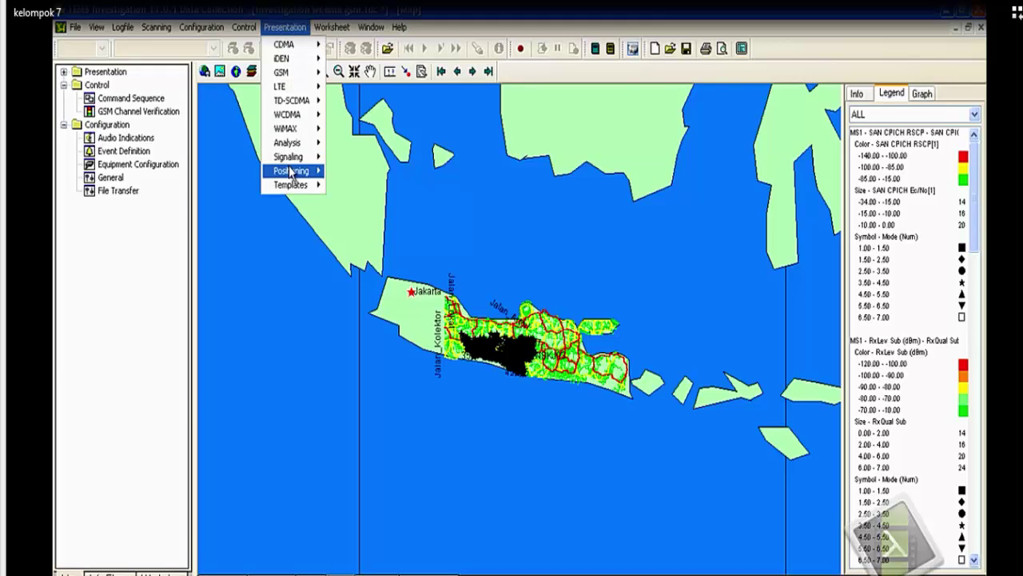
pyautogui.moveTo(292, 172)
pyautogui.click(336, 185)
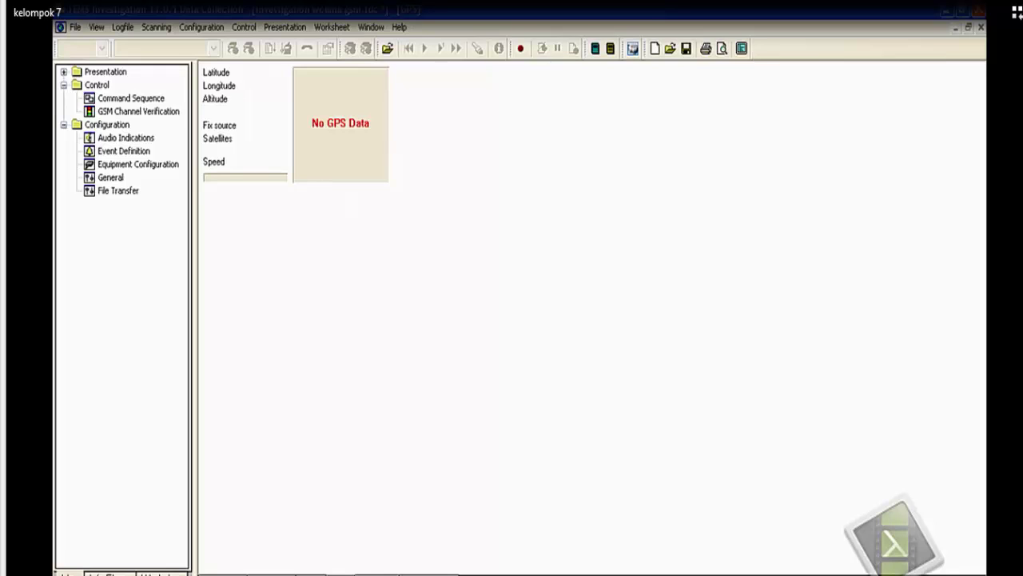
pyautogui.click(968, 30)
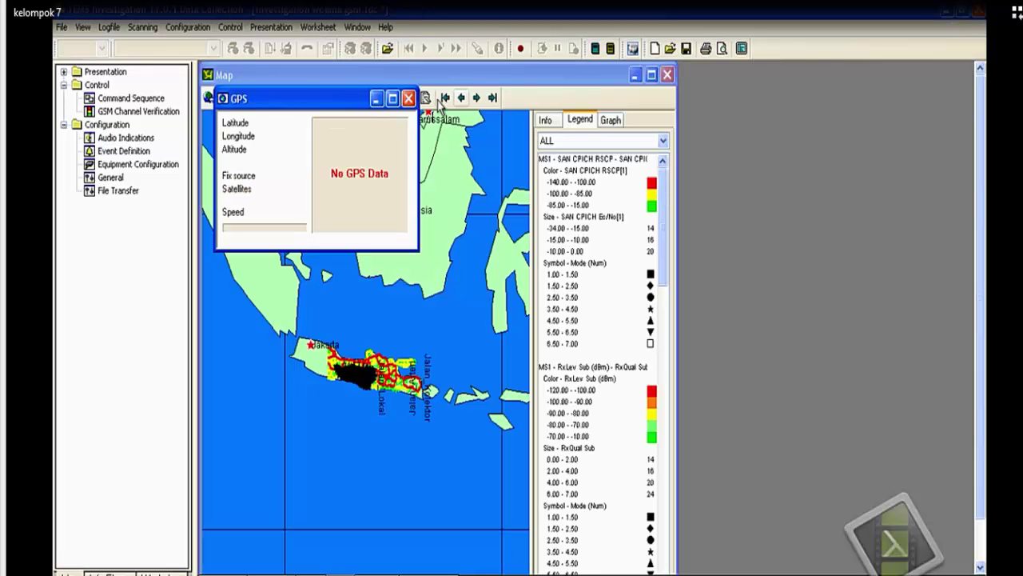
pyautogui.click(377, 99)
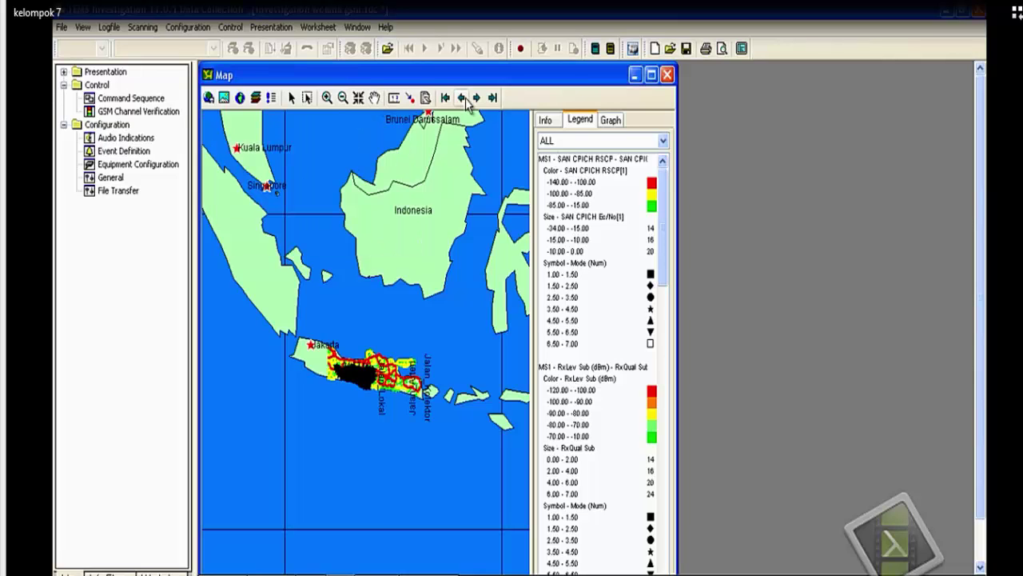
# - Open the WCDMA Radio Parameters window over the map
pyautogui.click(271, 28)
pyautogui.moveTo(298, 116)
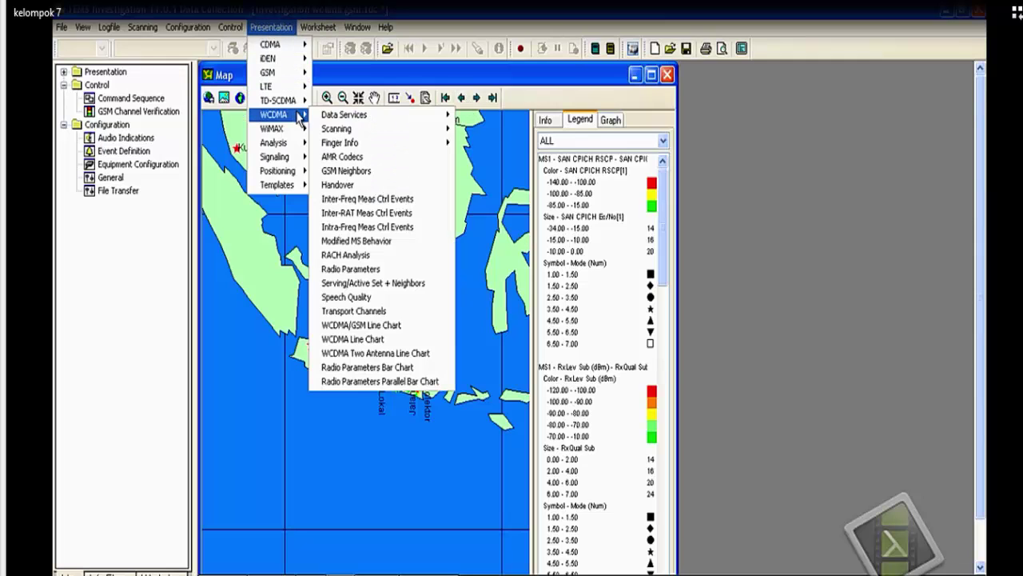
pyautogui.click(336, 270)
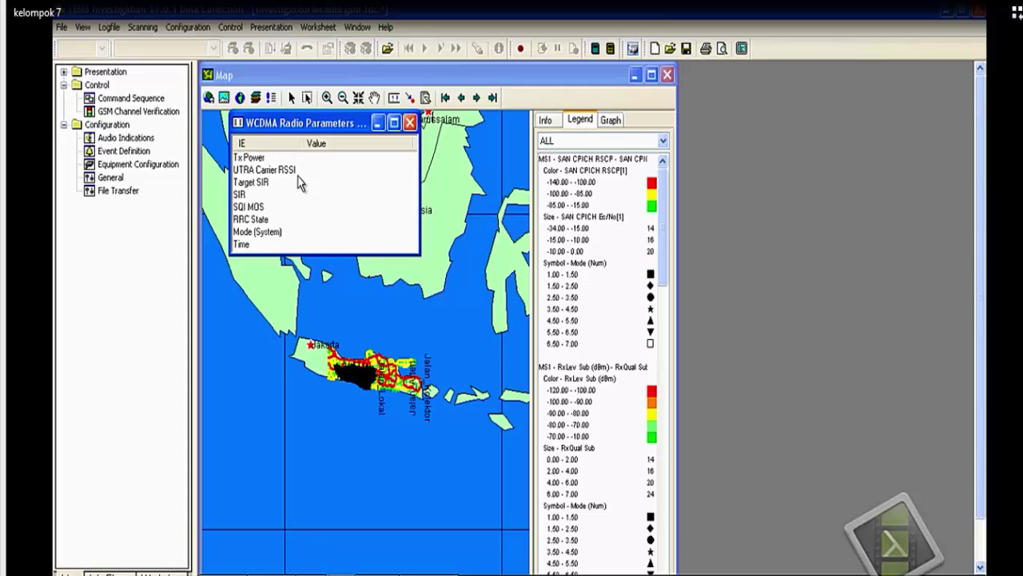
# - Open the WCDMA Serving/Active Set + Neighbors window below the Radio Parameters window and minimize both
pyautogui.click(271, 27)
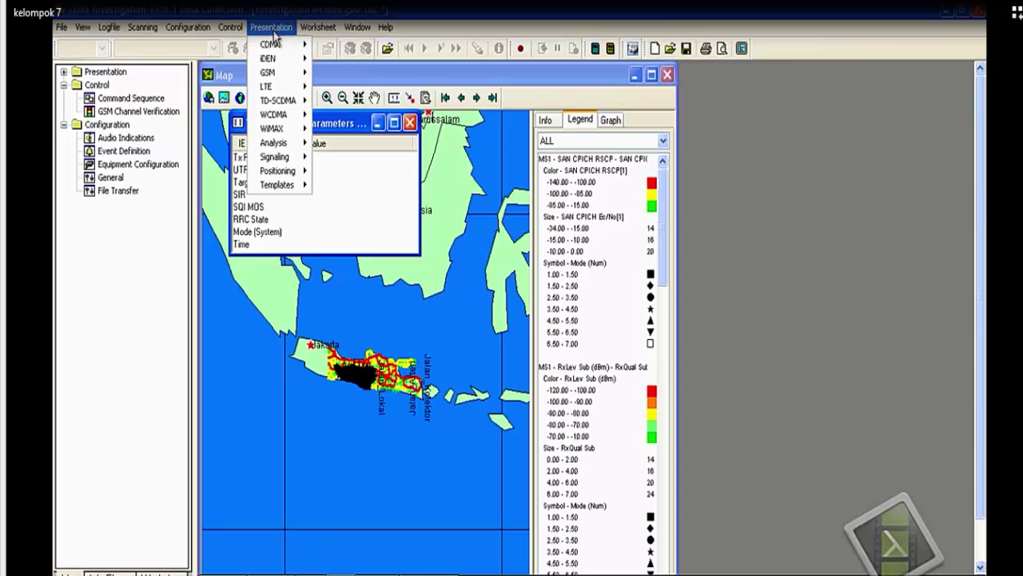
pyautogui.moveTo(293, 120)
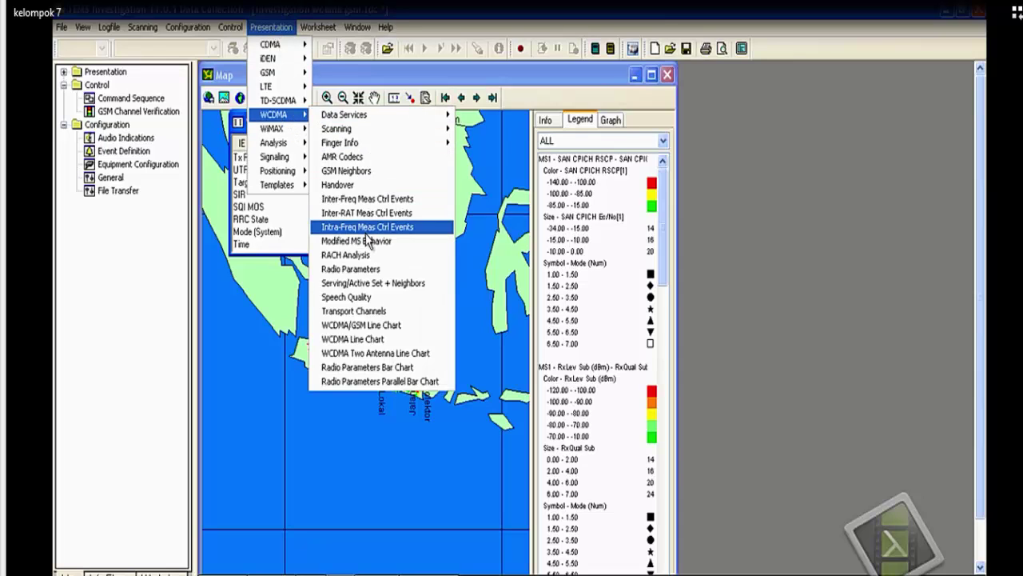
pyautogui.click(360, 283)
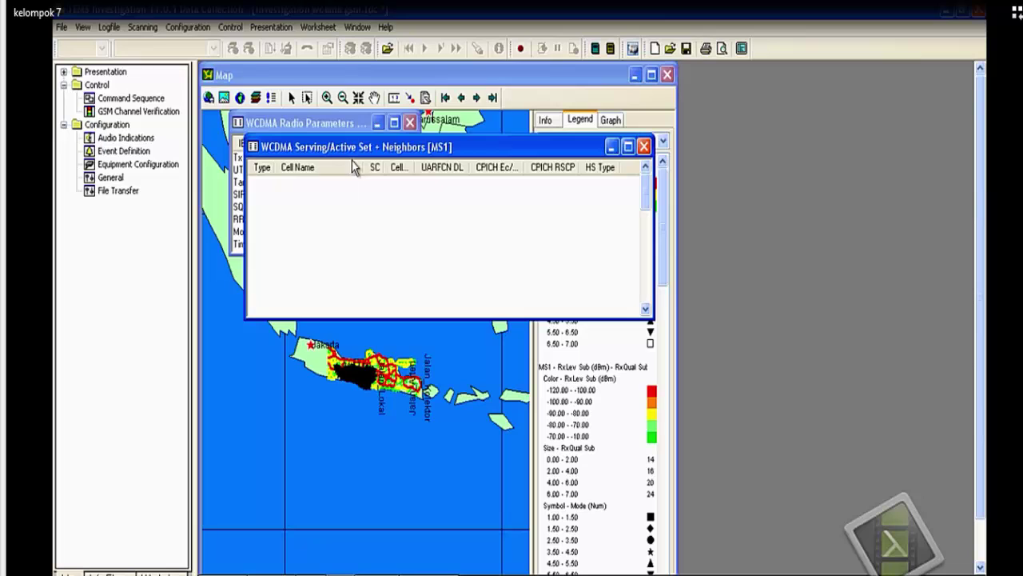
pyautogui.moveTo(355, 154); pyautogui.dragTo(317, 252)
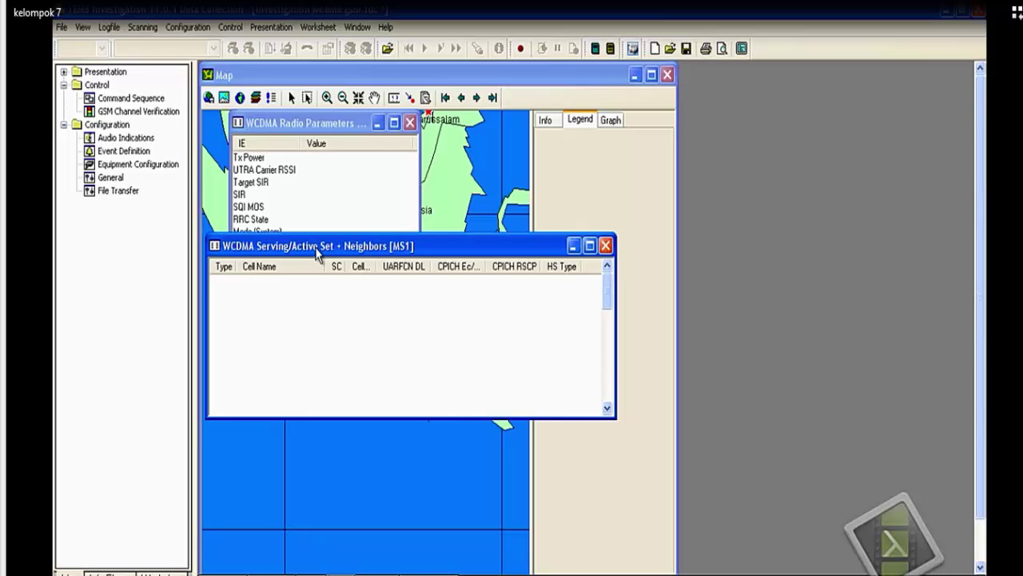
pyautogui.moveTo(317, 253); pyautogui.dragTo(308, 276)
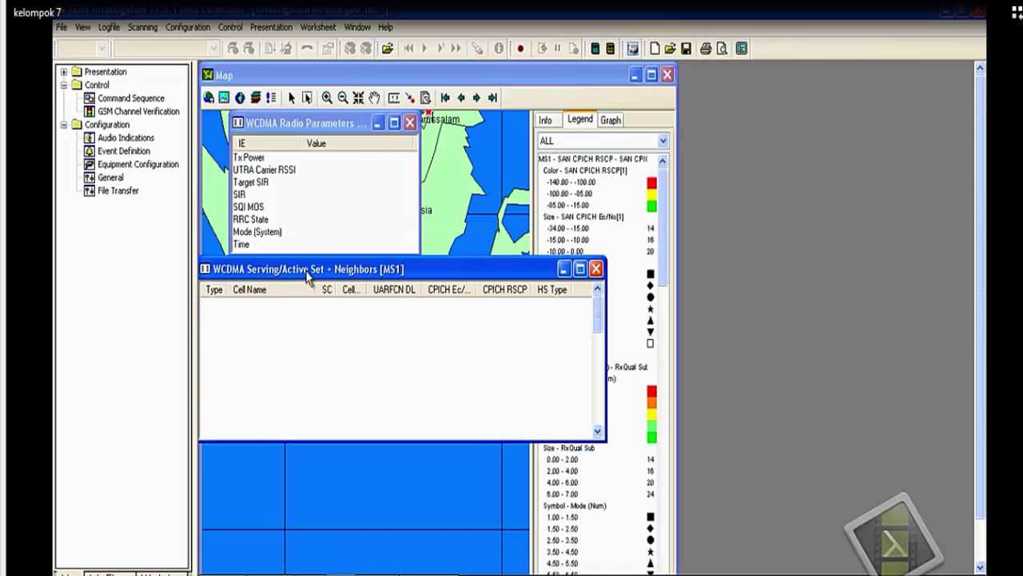
pyautogui.click(564, 270)
pyautogui.click(378, 123)
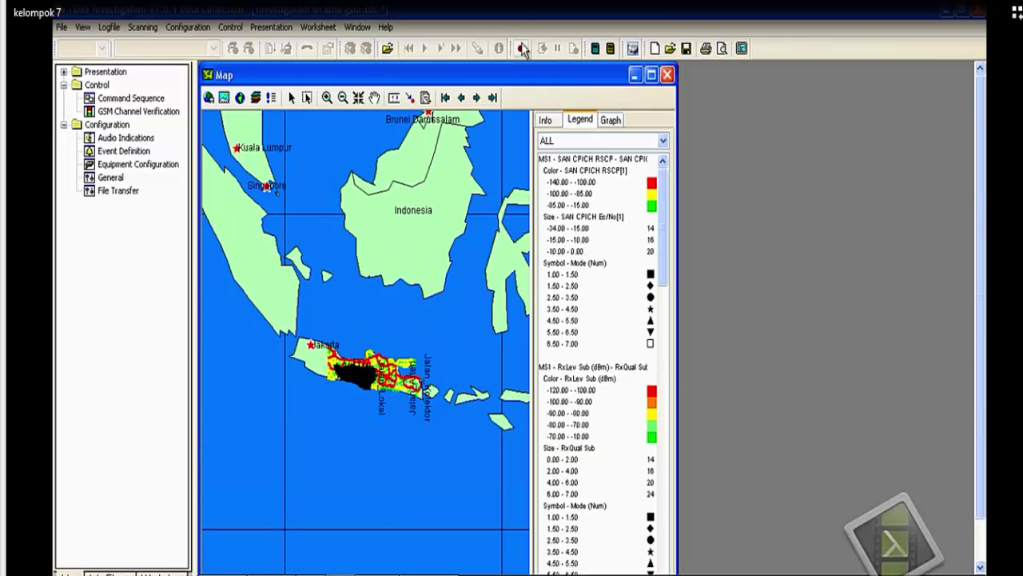
# - Record a logfile named Praktikum to the root of drive G: and stop the recording
pyautogui.click(521, 49)
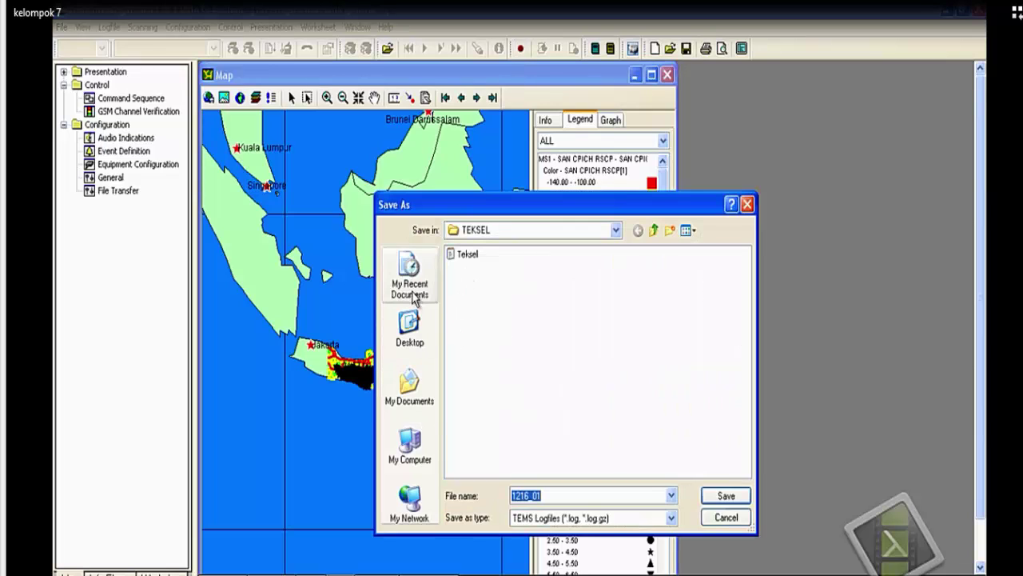
pyautogui.click(416, 453)
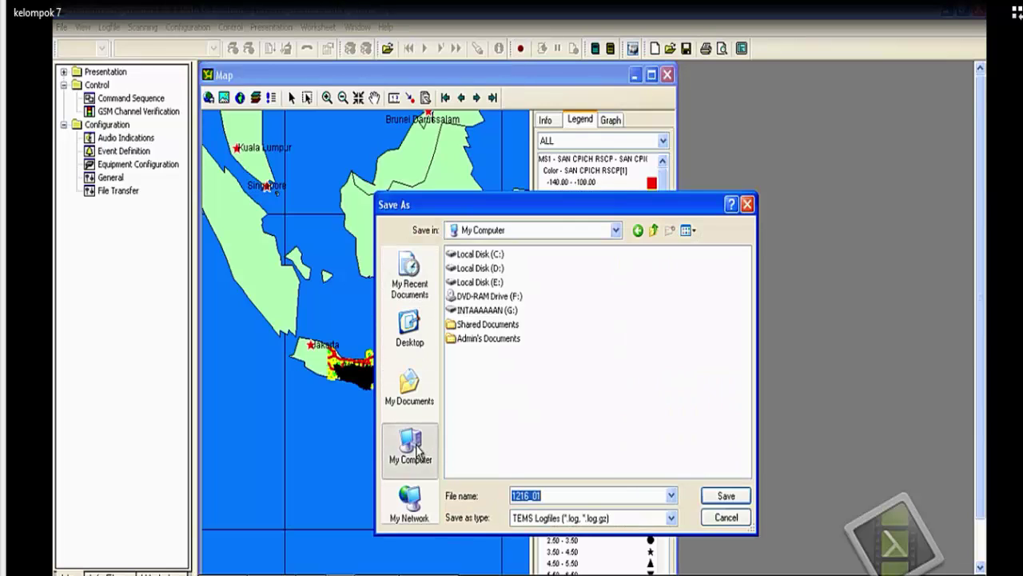
pyautogui.doubleClick(476, 312)
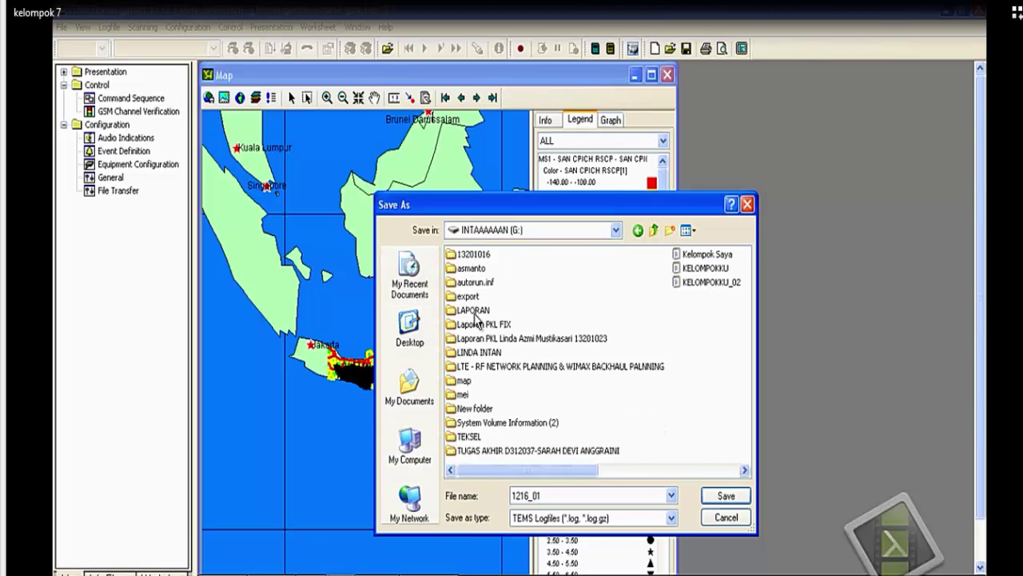
pyautogui.doubleClick(541, 496)
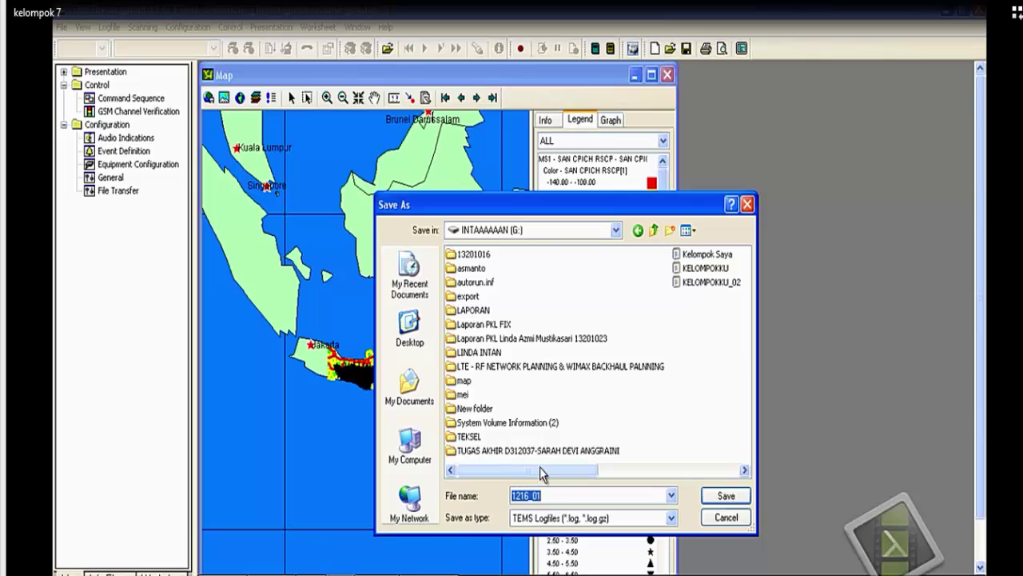
pyautogui.write('P')
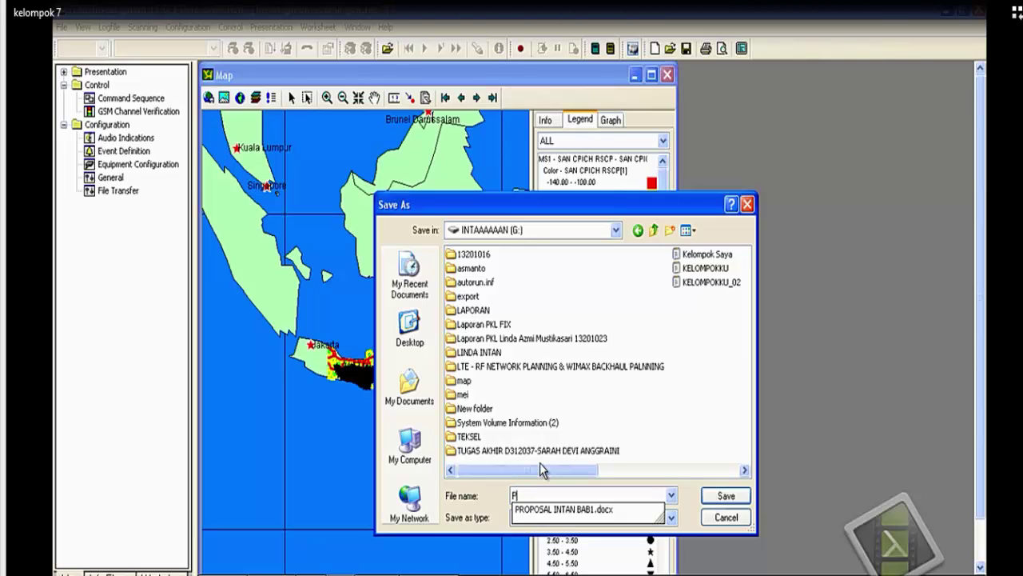
pyautogui.write('raktikum')
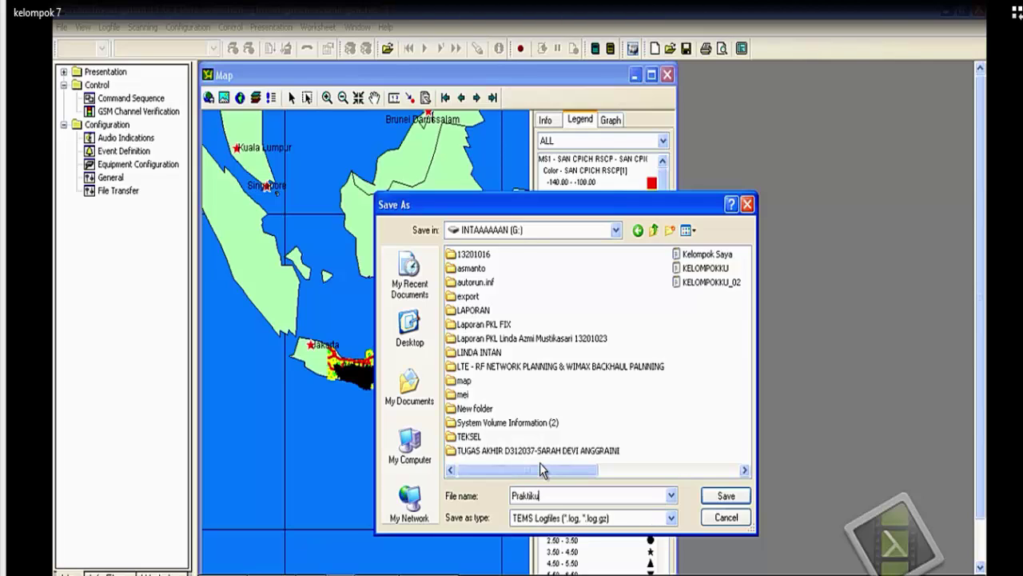
pyautogui.click(726, 497)
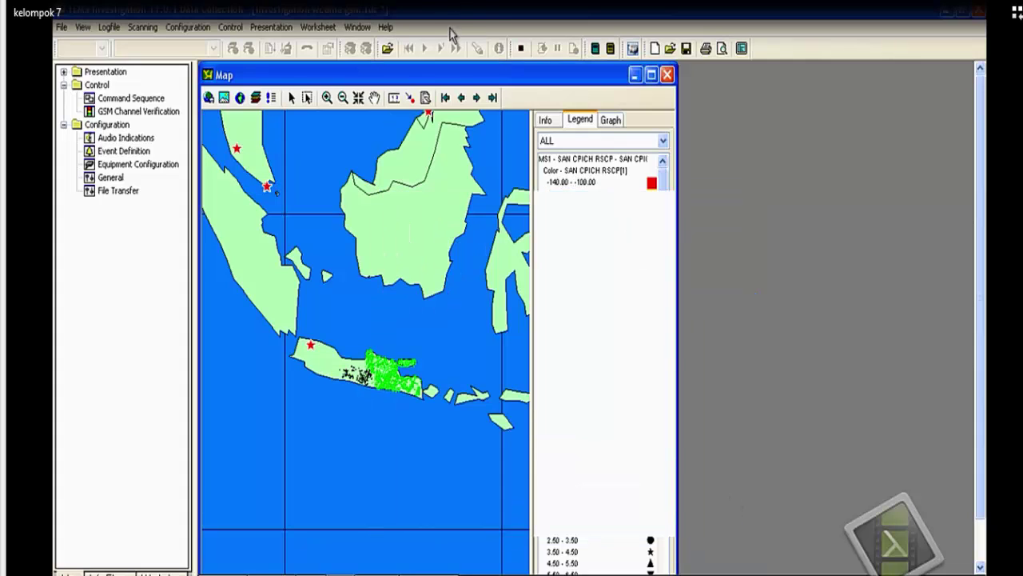
pyautogui.click(521, 49)
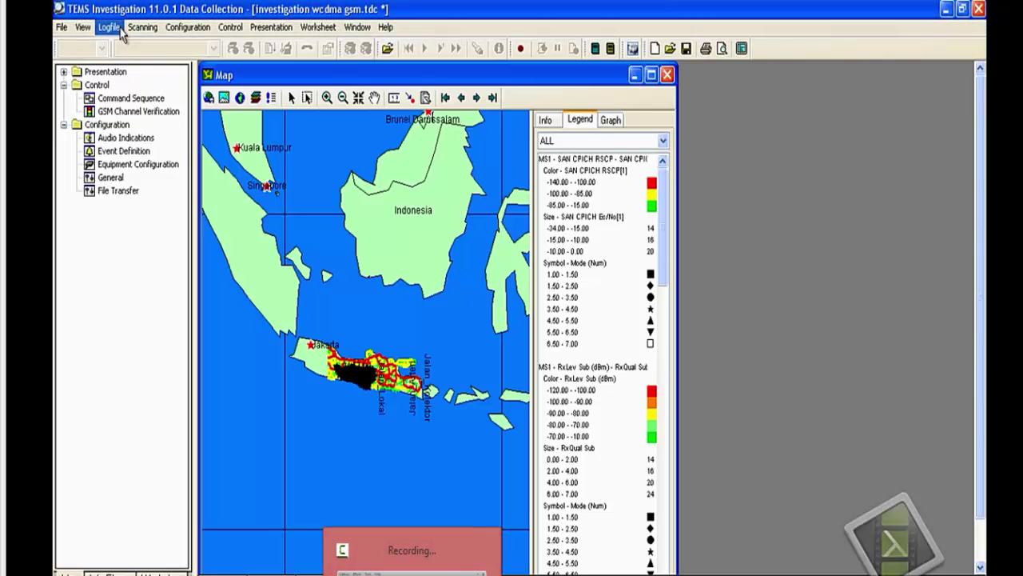
# - In the map's theme settings, turn off the Pinpoint, Cell and Event layers
pyautogui.click(272, 99)
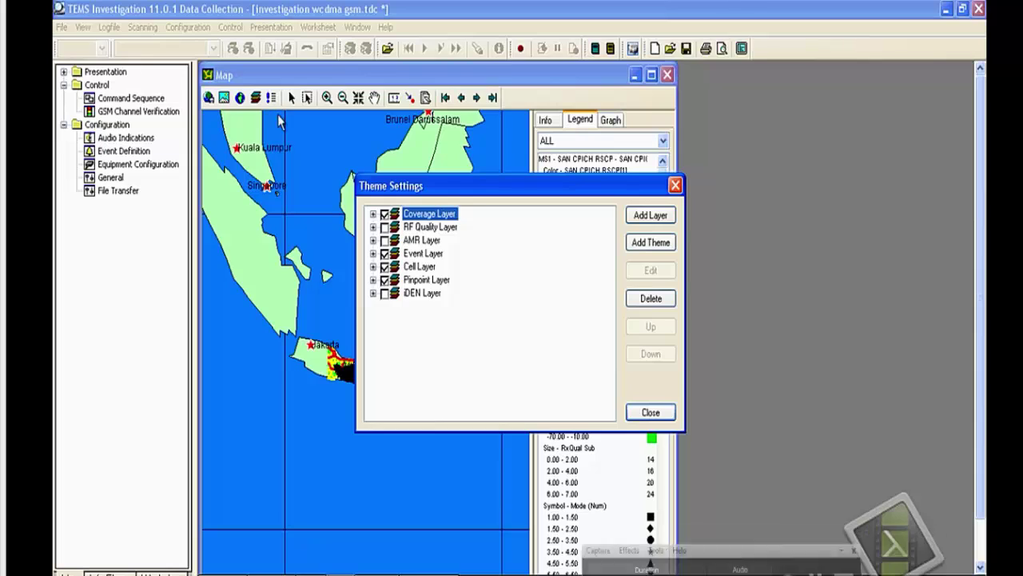
pyautogui.click(385, 280)
pyautogui.click(384, 266)
pyautogui.click(385, 254)
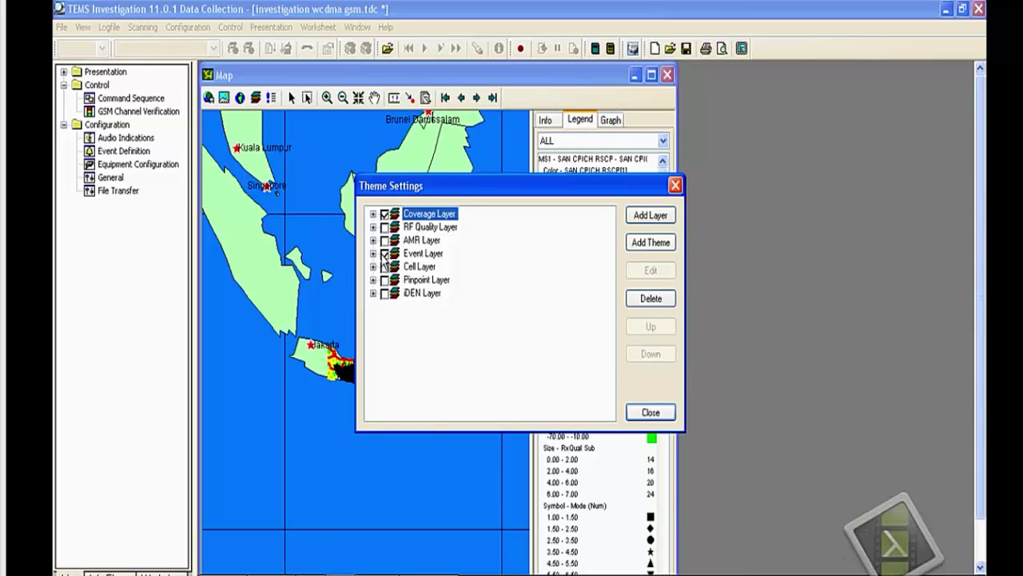
# - Set the mobile of the Coverage Layer's SAN CPICH RSCP - SAN CPICH Ec/No - Mode theme to MS2
pyautogui.click(373, 214)
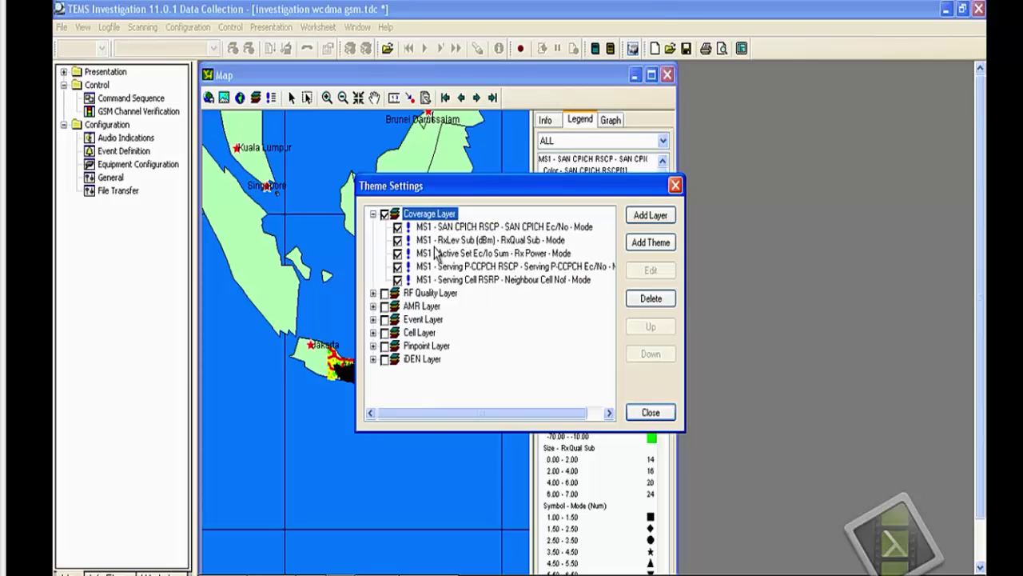
pyautogui.doubleClick(429, 228)
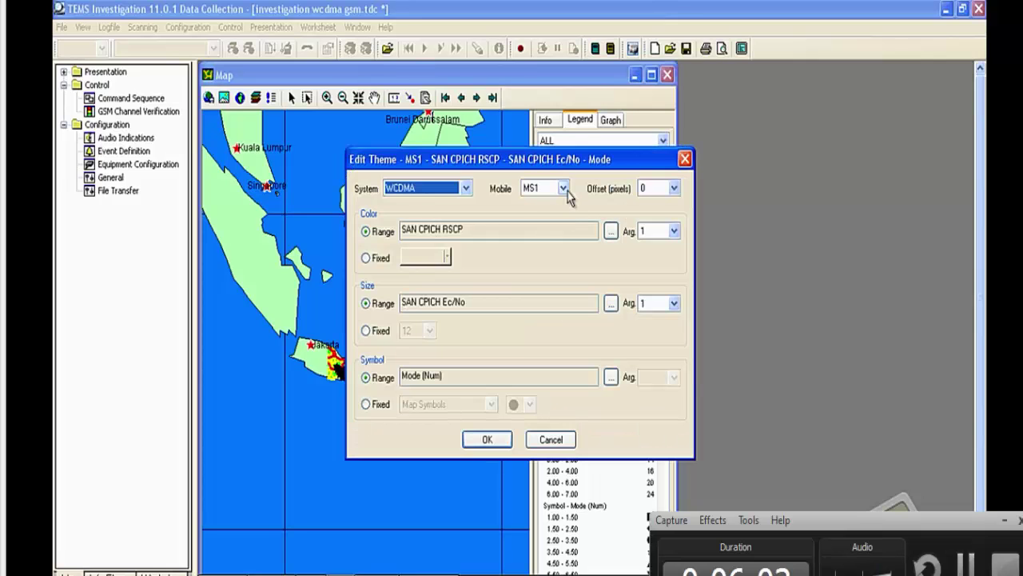
pyautogui.click(564, 187)
pyautogui.click(530, 213)
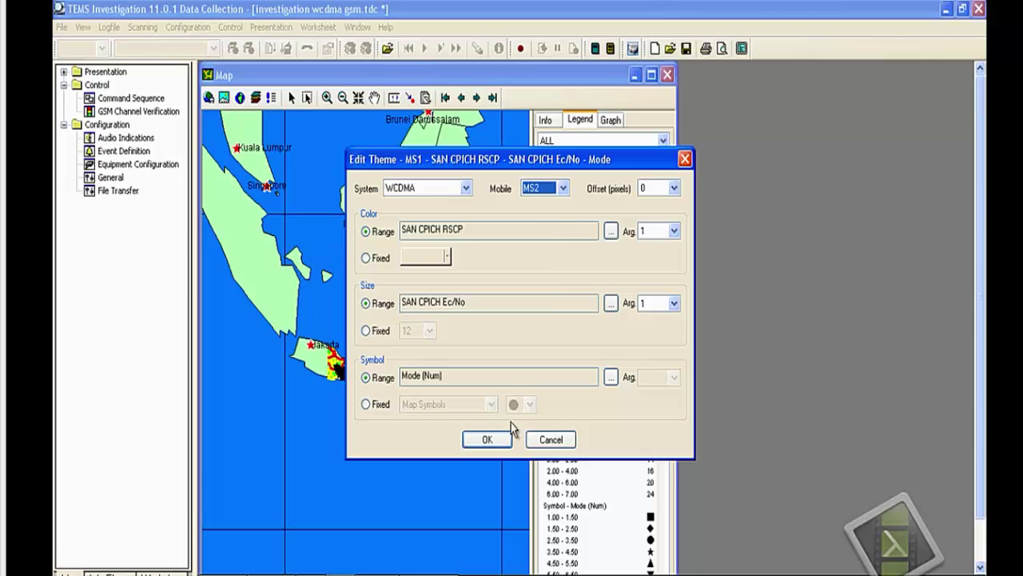
pyautogui.click(487, 442)
# - Set the mobile of the Coverage Layer's RxLev Sub (dBm) - RxQual Sub - Mode theme to MS2
pyautogui.doubleClick(447, 251)
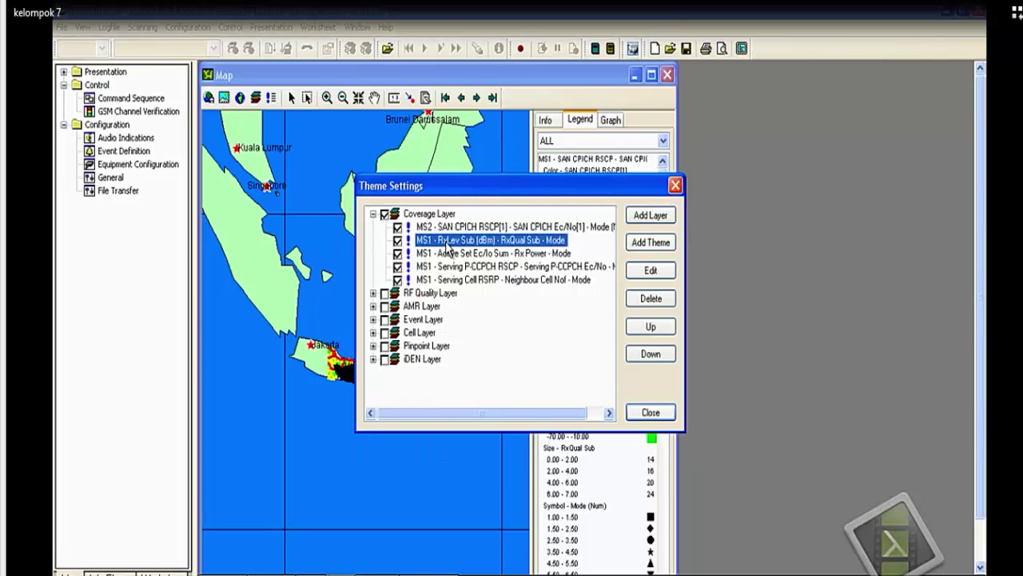
pyautogui.click(564, 188)
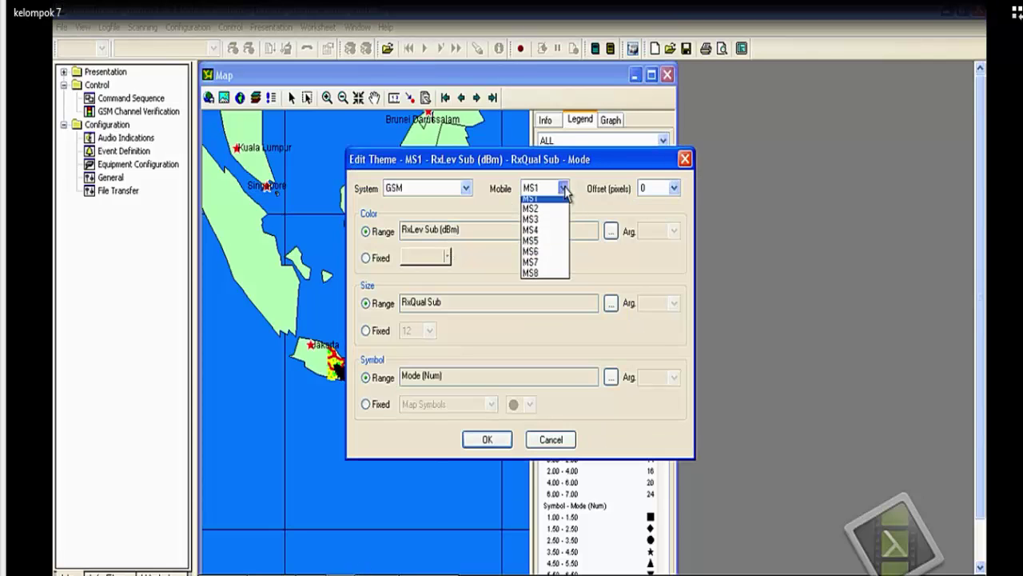
pyautogui.click(530, 214)
pyautogui.click(480, 444)
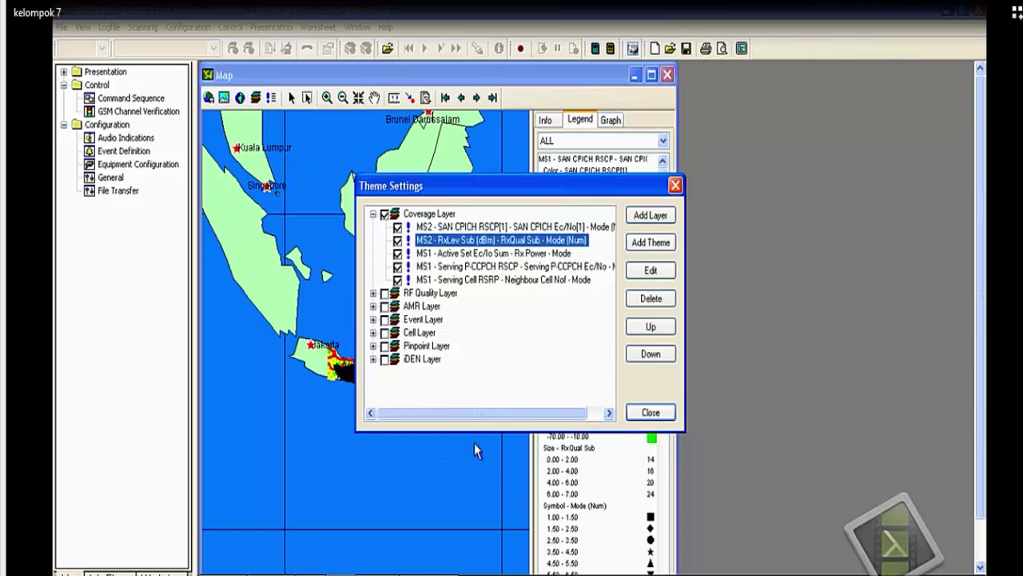
# - Set the mobile of the Coverage Layer's Active Set Ec/Io Sum - Rx Power - Mode theme to MS2
pyautogui.doubleClick(449, 253)
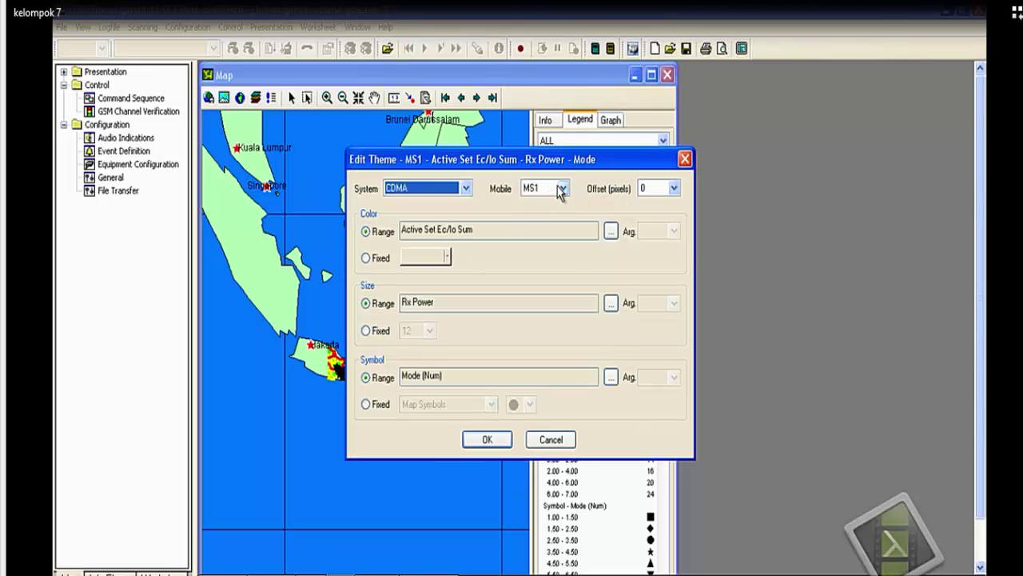
pyautogui.click(561, 189)
pyautogui.click(532, 213)
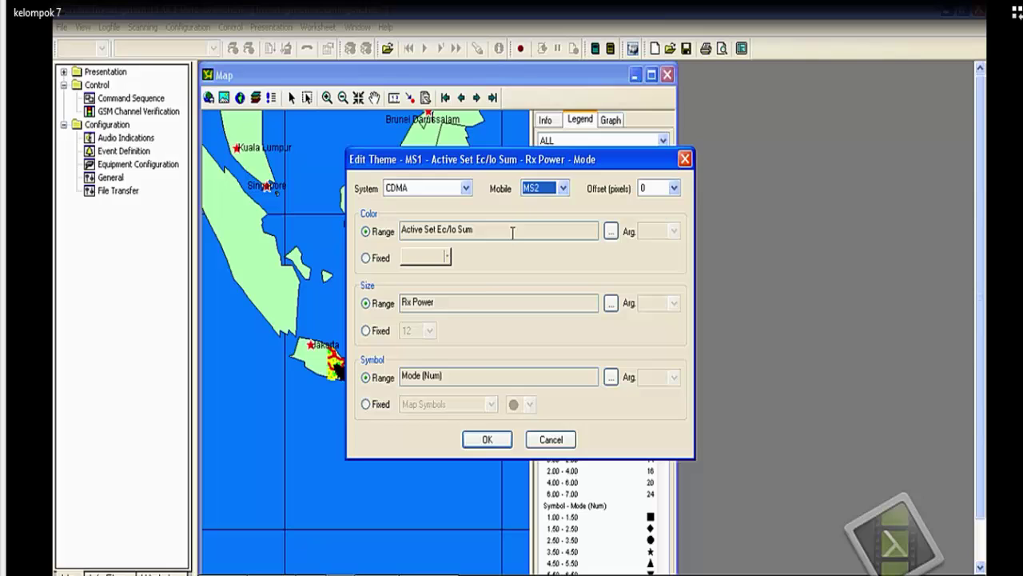
pyautogui.click(487, 439)
# - Set the mobile of the Coverage Layer's Serving P-CCPCH RSCP - Serving P-CCPCH Ec/No - Mode theme to MS2
pyautogui.doubleClick(452, 266)
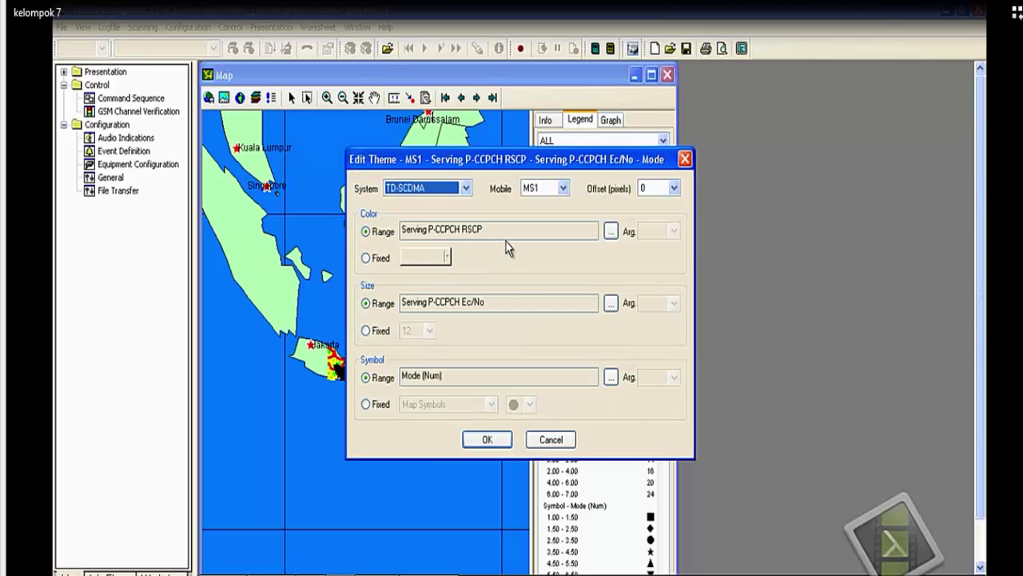
pyautogui.click(562, 189)
pyautogui.click(531, 214)
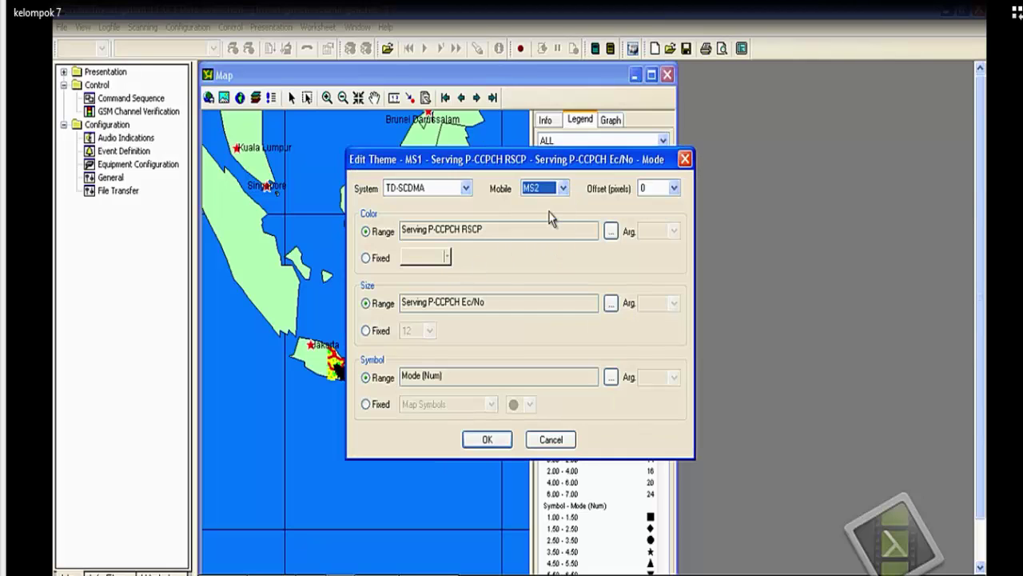
pyautogui.click(487, 441)
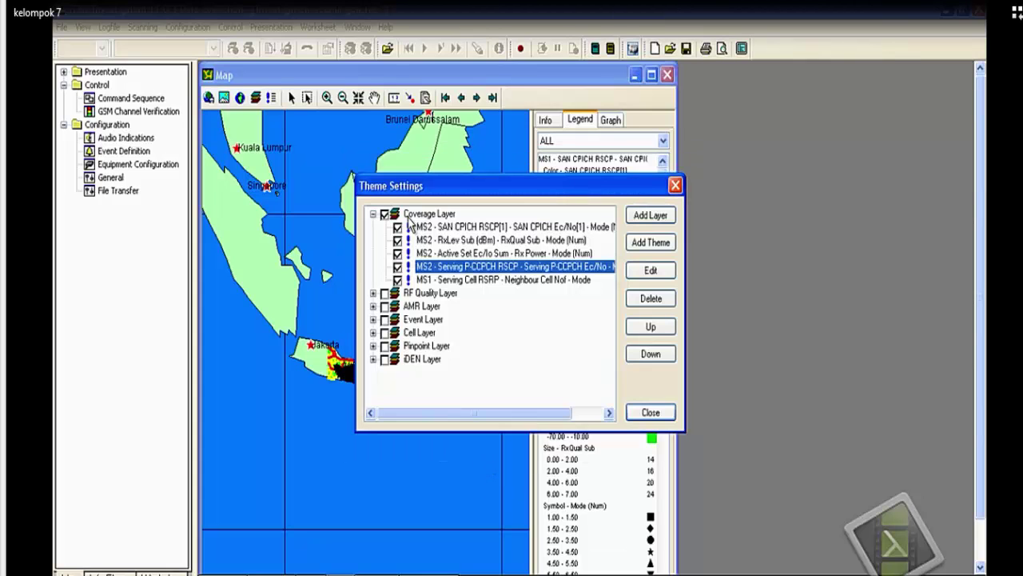
# - Set the mobile of the Serving Cell RSRP theme in the Coverage Layer to MS2 and close the theme settings
pyautogui.doubleClick(439, 280)
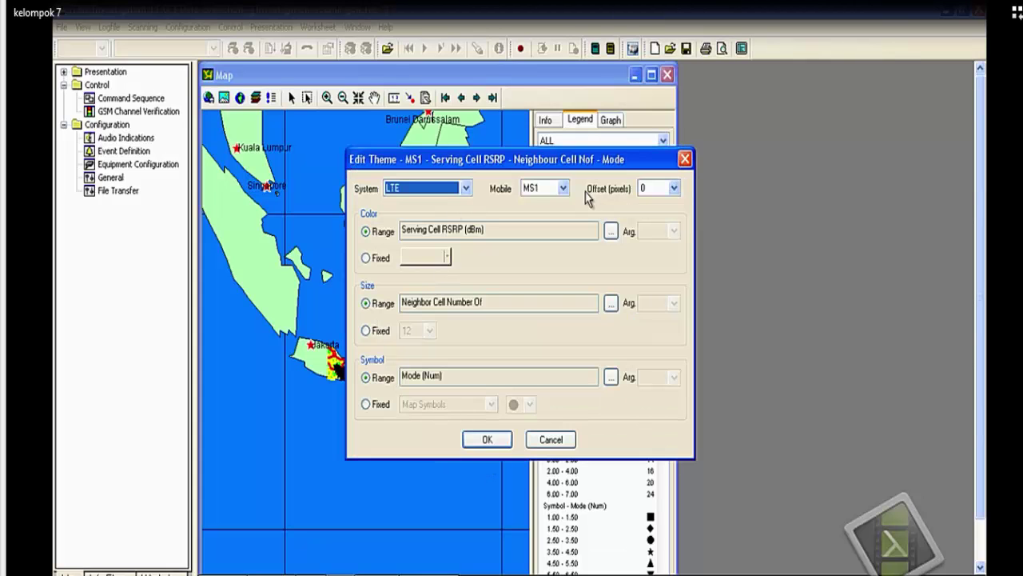
pyautogui.click(564, 190)
pyautogui.click(557, 216)
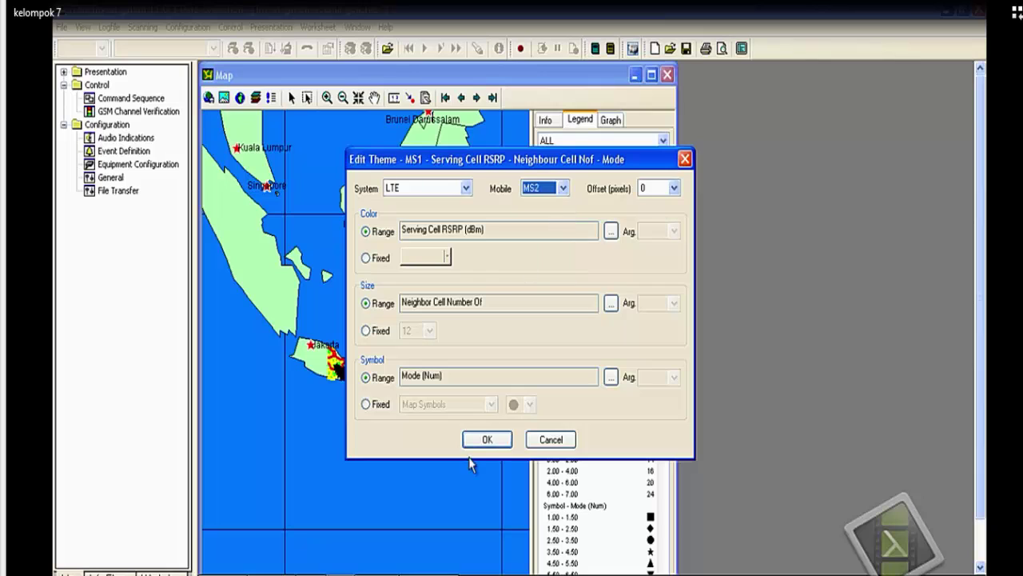
pyautogui.click(482, 440)
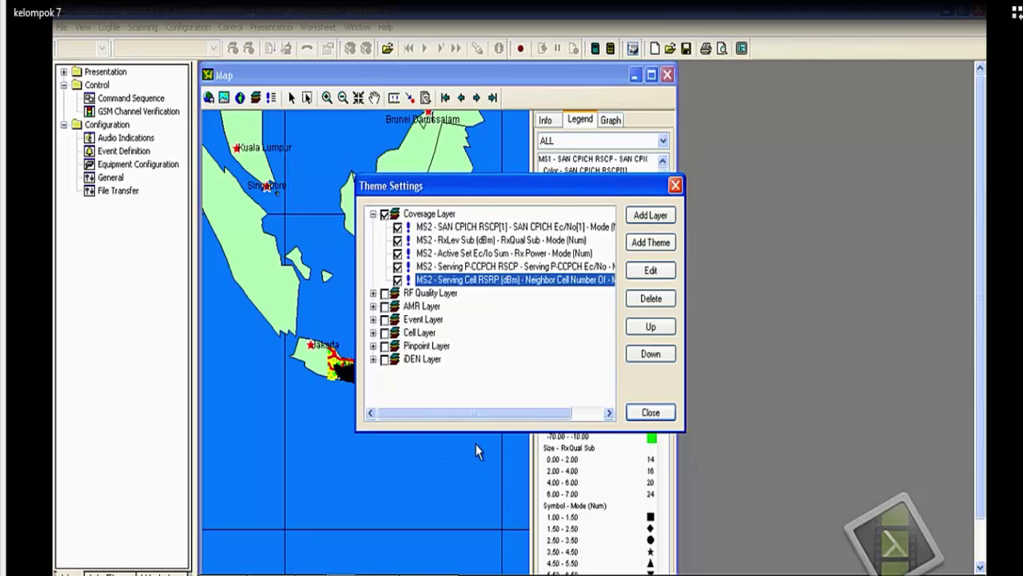
pyautogui.click(649, 414)
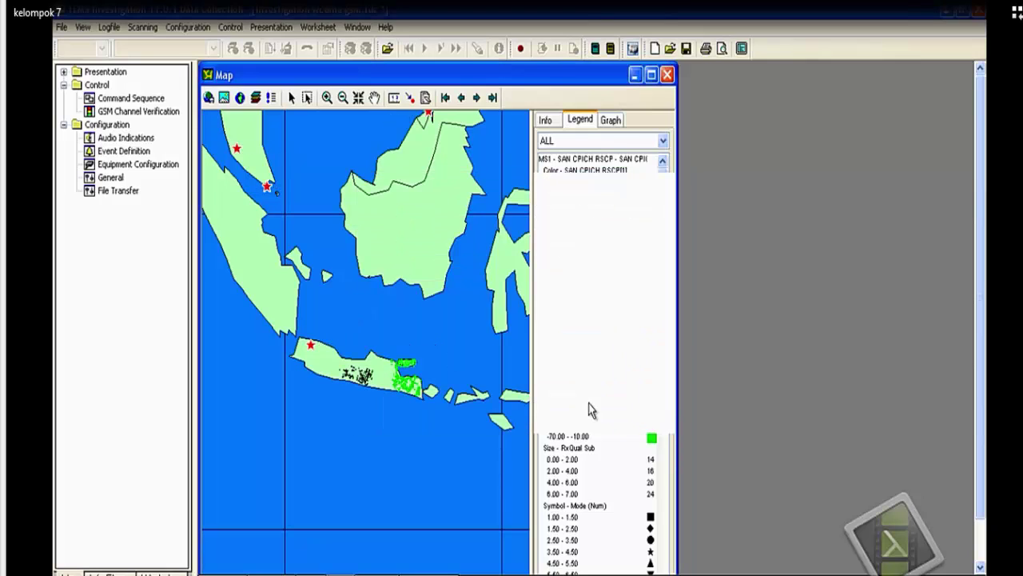
# - Maximize the map window and zoom in on the cell sites along Java's south coast
pyautogui.click(651, 77)
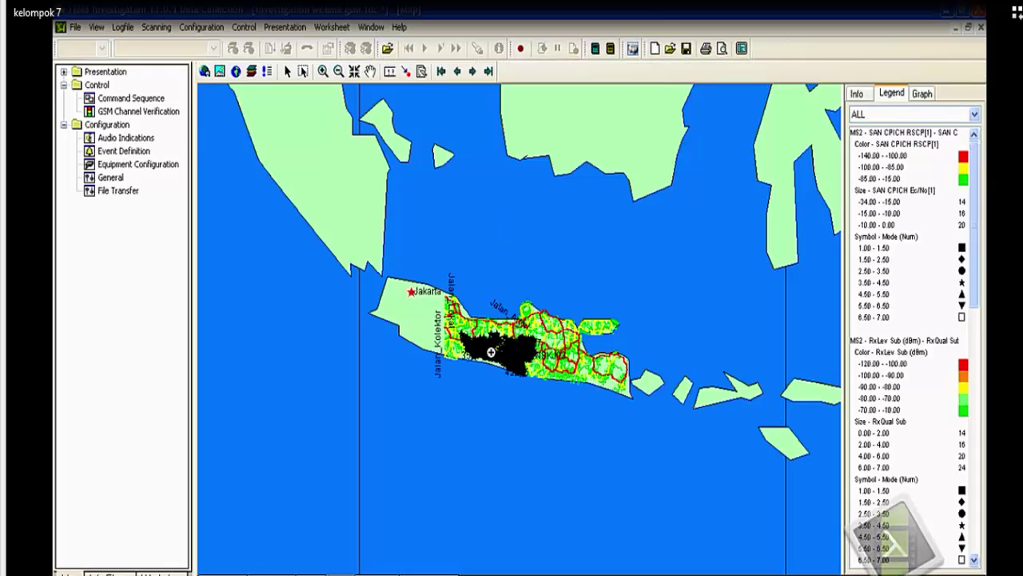
pyautogui.click(490, 351)
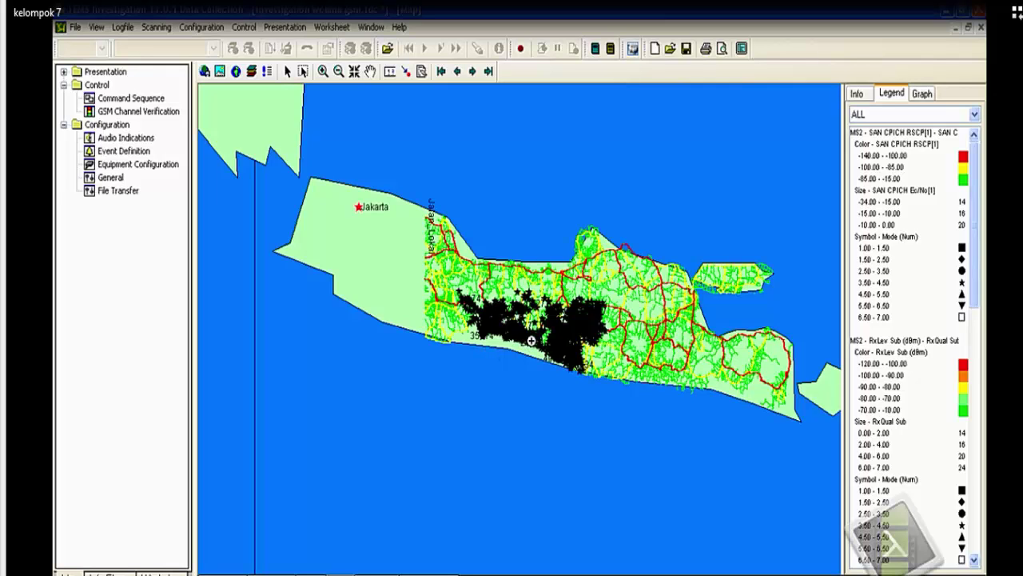
pyautogui.click(507, 330)
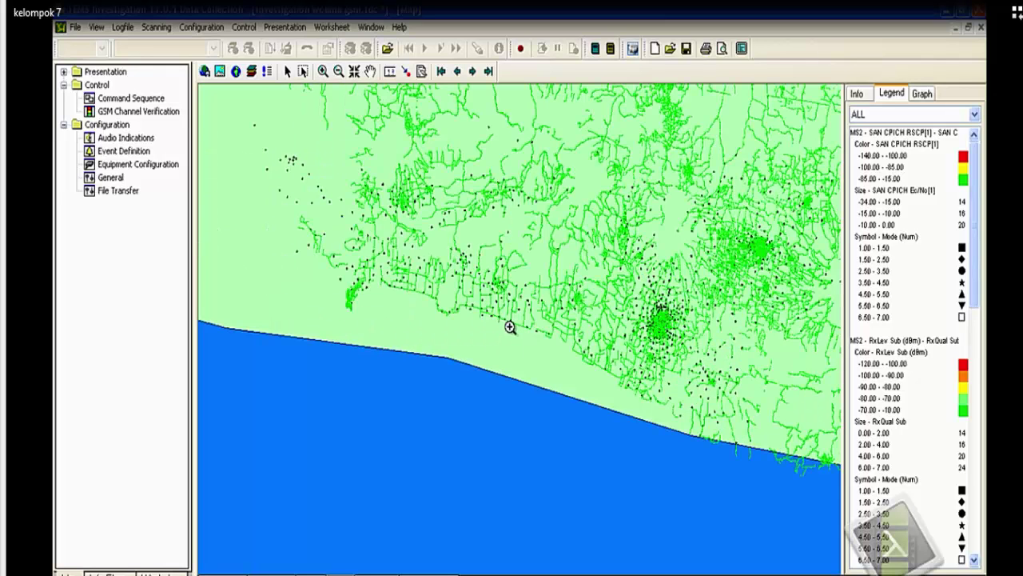
# - Open the logfile KELOMPOKKU from drive G: and play it back on the map
pyautogui.click(120, 30)
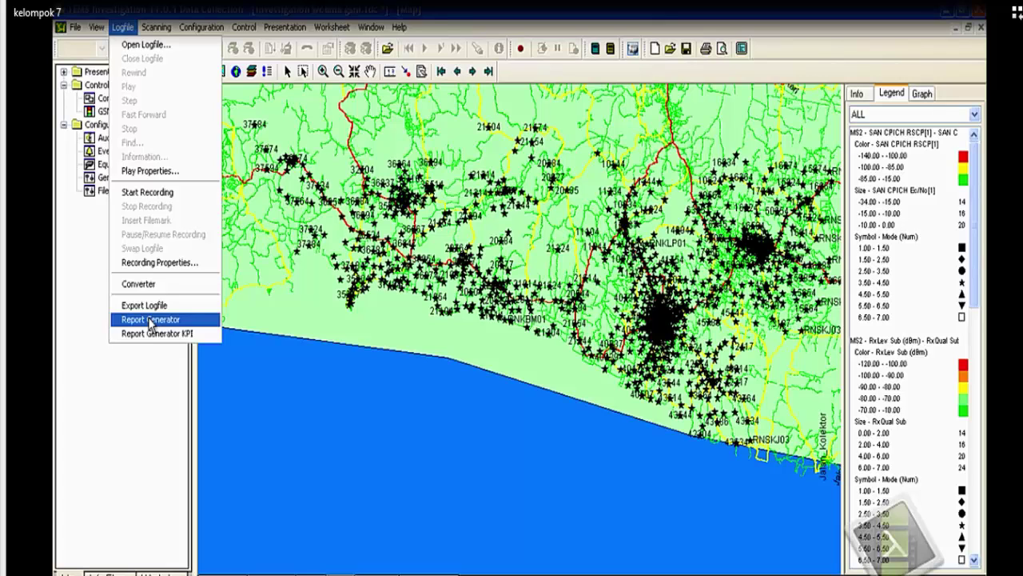
pyautogui.click(155, 48)
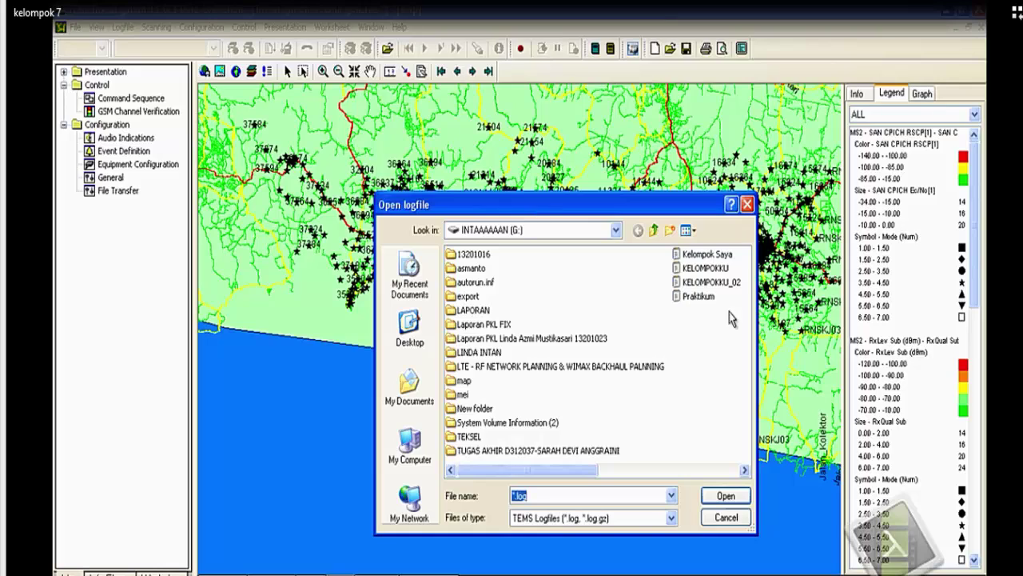
pyautogui.click(719, 270)
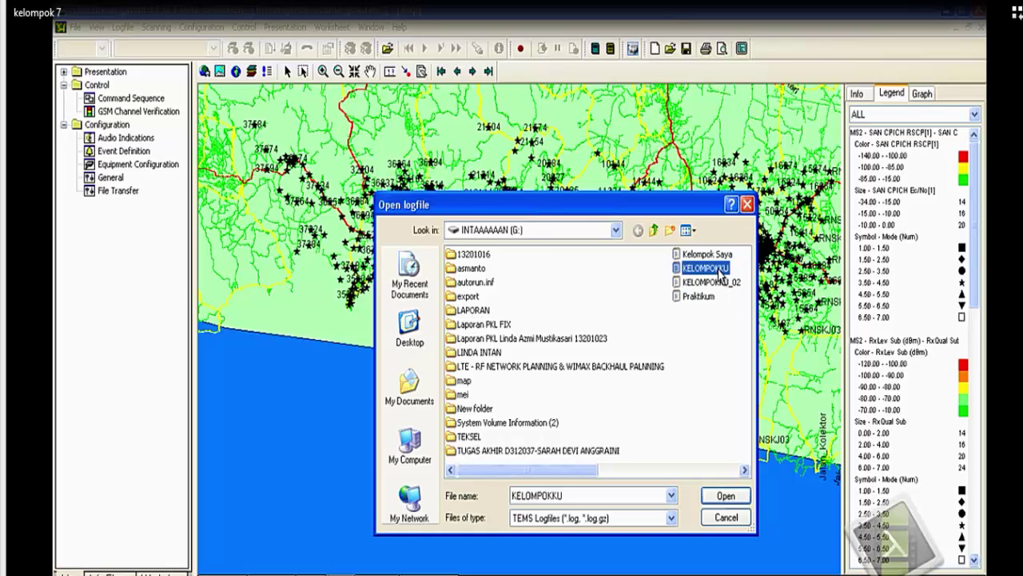
pyautogui.click(724, 497)
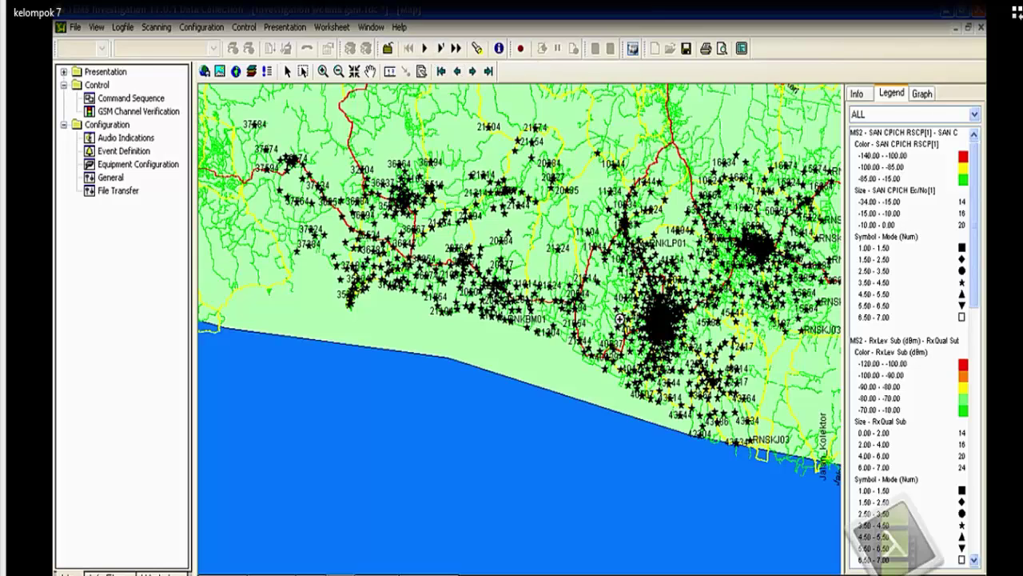
pyautogui.click(426, 48)
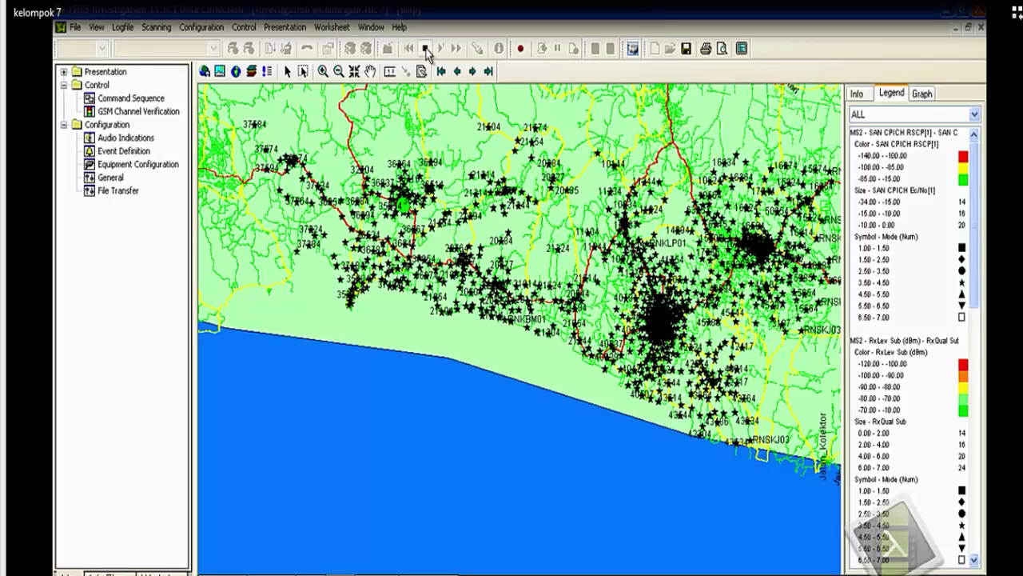
# - Examine the drive-test route plotted by the logfile playback and the cell sectors around it up close on the map
pyautogui.click(409, 208)
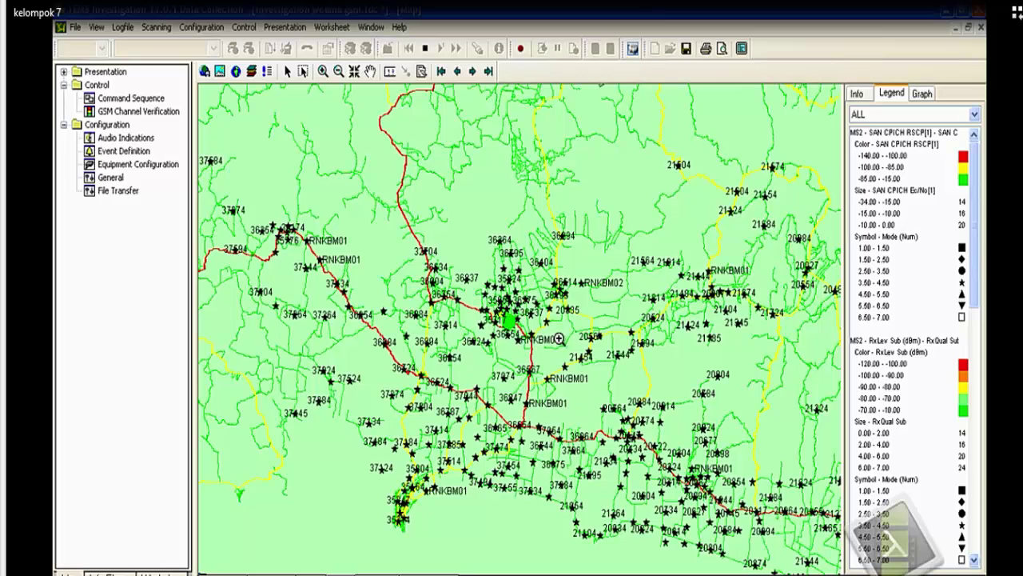
pyautogui.click(512, 330)
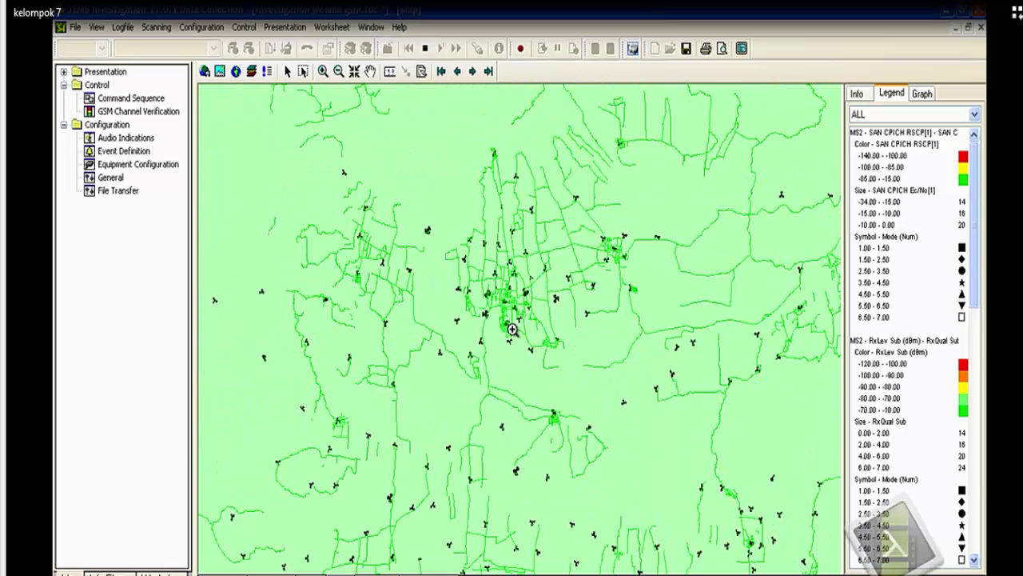
pyautogui.click(508, 324)
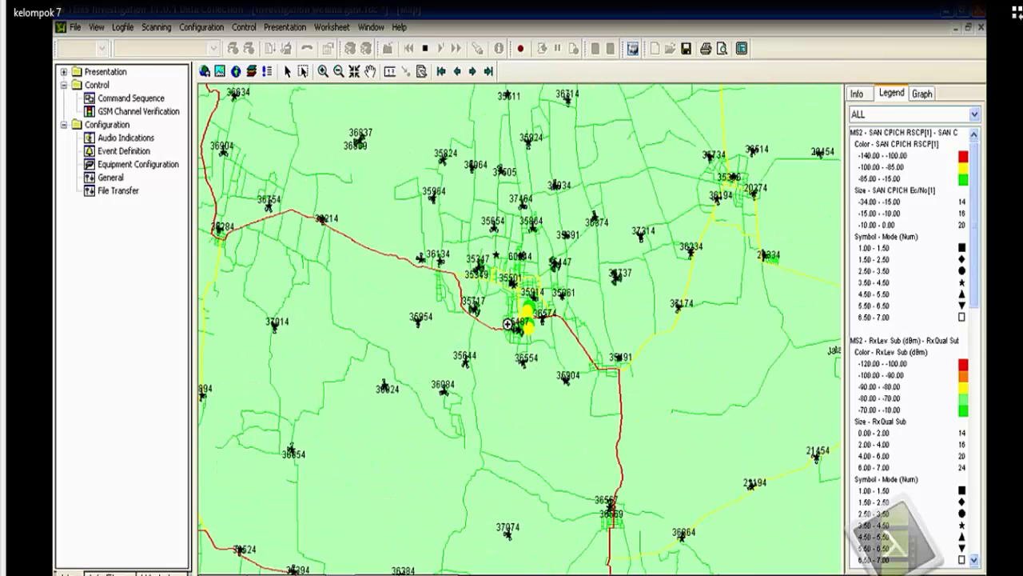
pyautogui.click(528, 326)
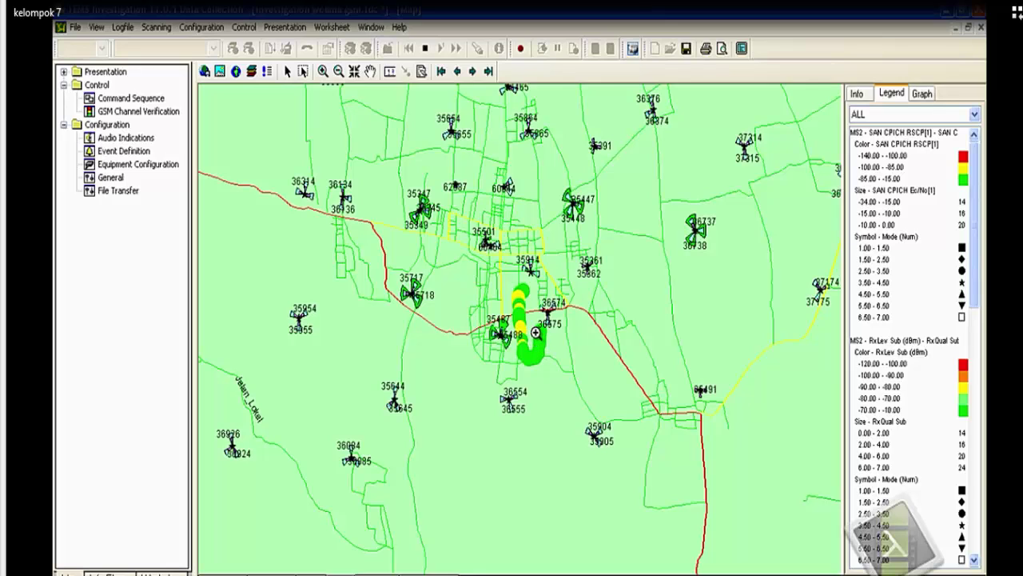
pyautogui.click(566, 305)
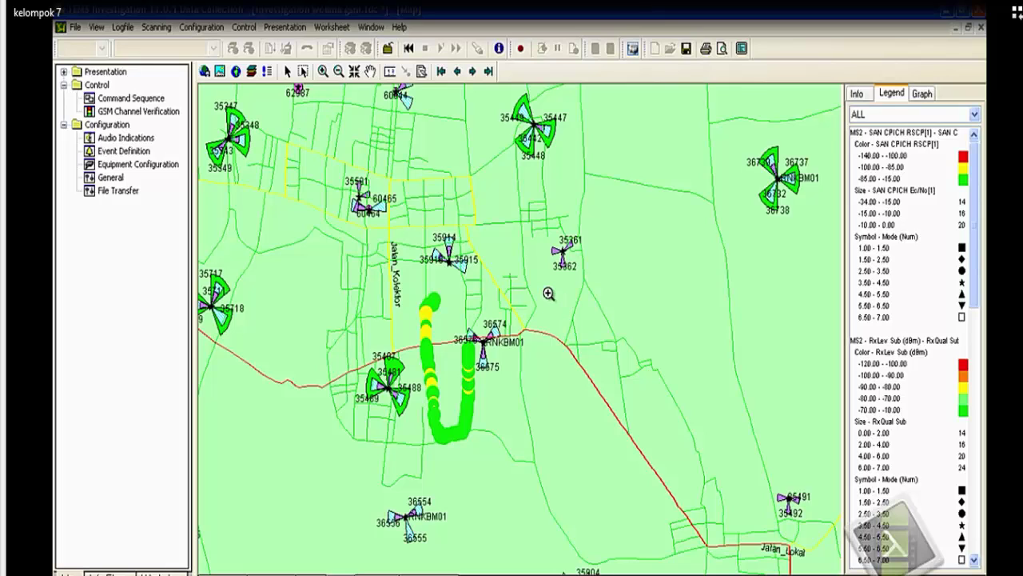
pyautogui.click(547, 294)
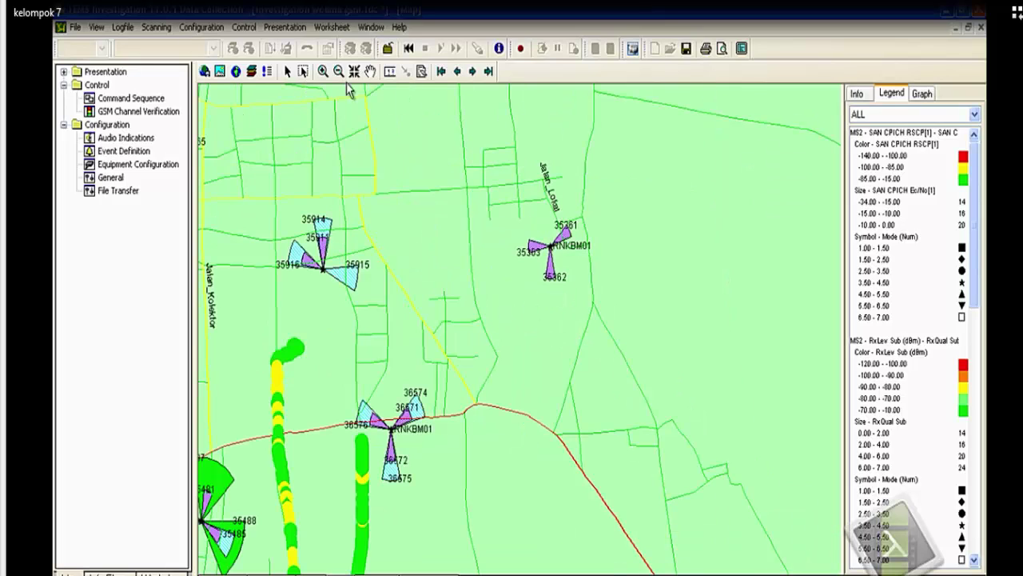
pyautogui.click(371, 72)
pyautogui.moveTo(383, 175); pyautogui.dragTo(454, 95)
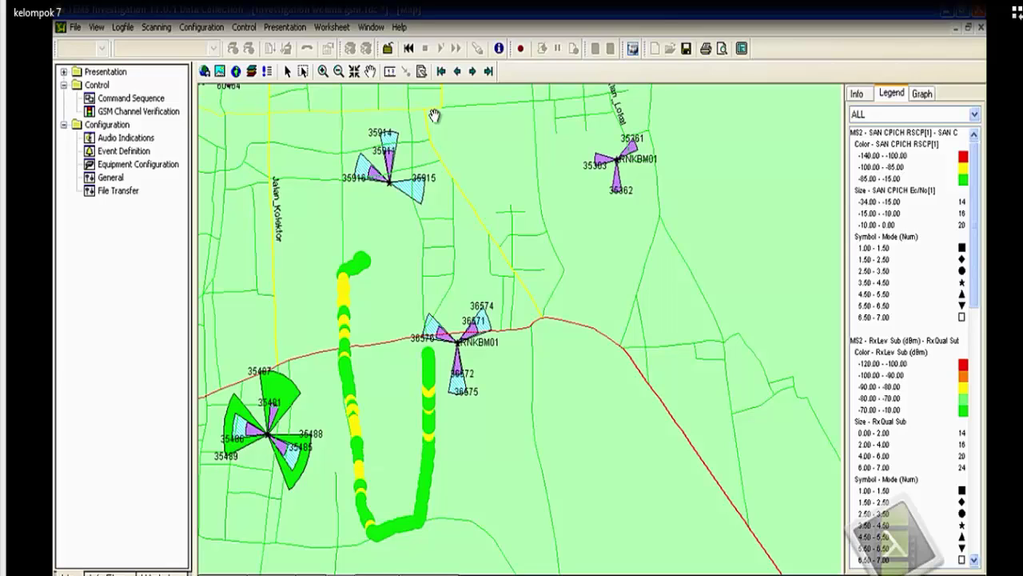
# - Open the WCDMA Radio Parameters window and restore it to a floating window over the map
pyautogui.click(296, 30)
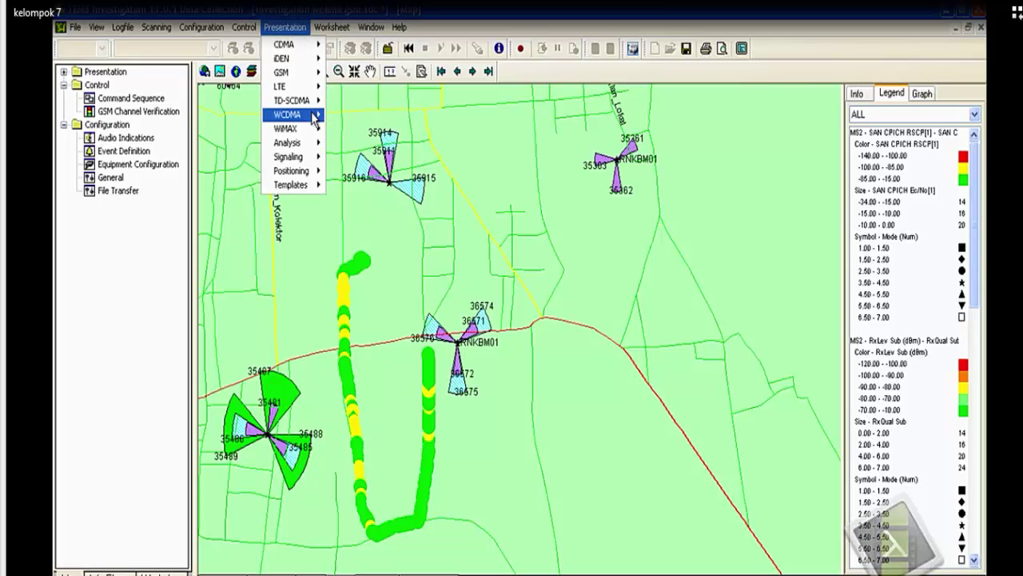
pyautogui.moveTo(300, 114)
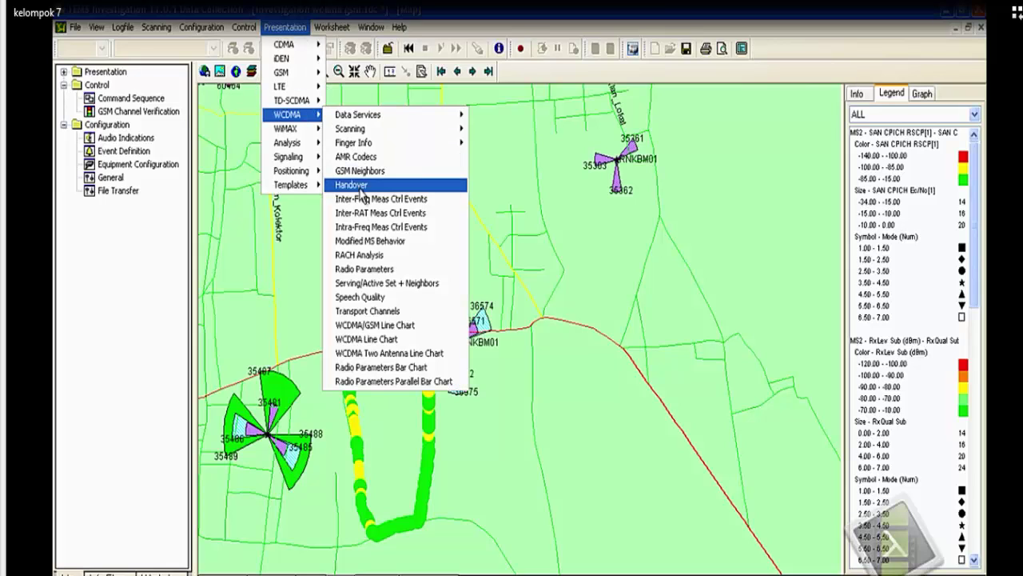
pyautogui.click(366, 269)
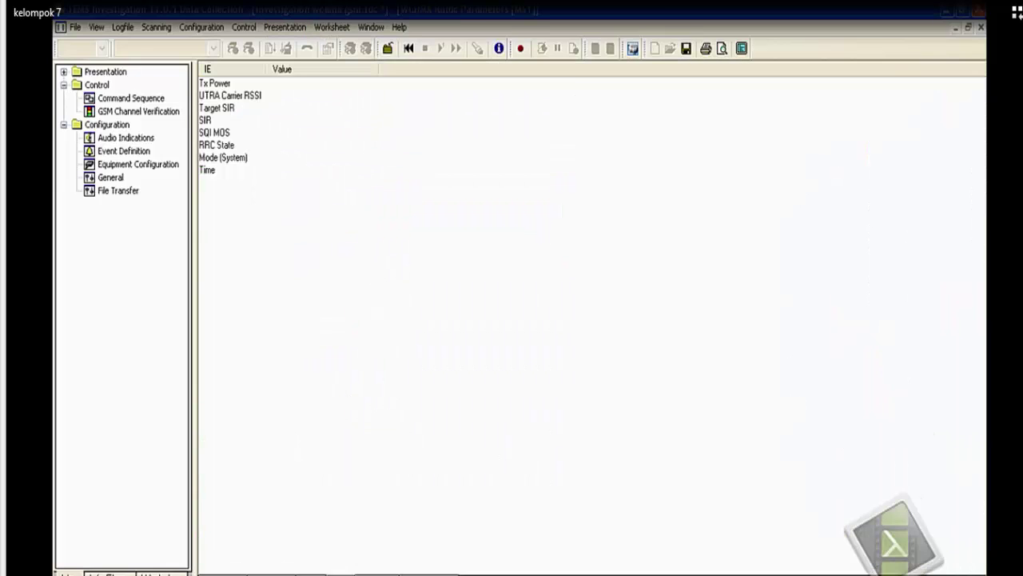
pyautogui.click(968, 27)
# - Set the mobile of the WCDMA Radio Parameters window to MS2 and place the window in the map's upper-left corner
pyautogui.rightClick(343, 236)
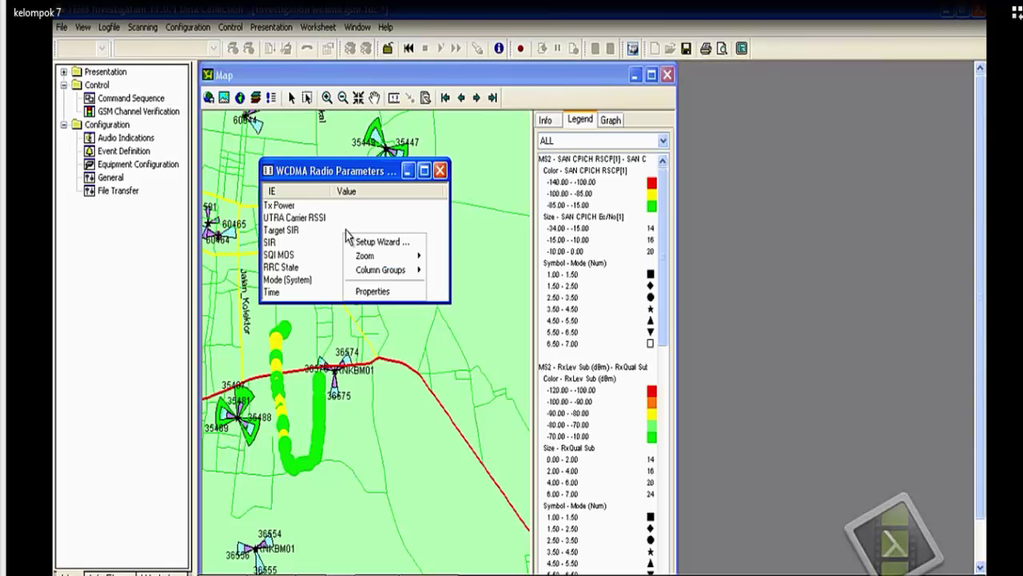
pyautogui.click(361, 291)
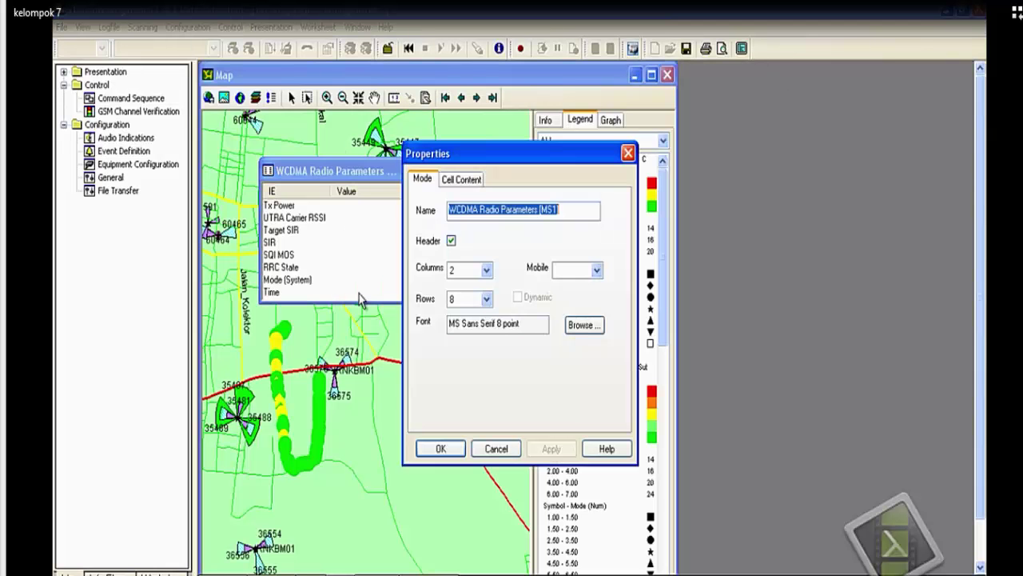
pyautogui.click(579, 270)
pyautogui.click(568, 308)
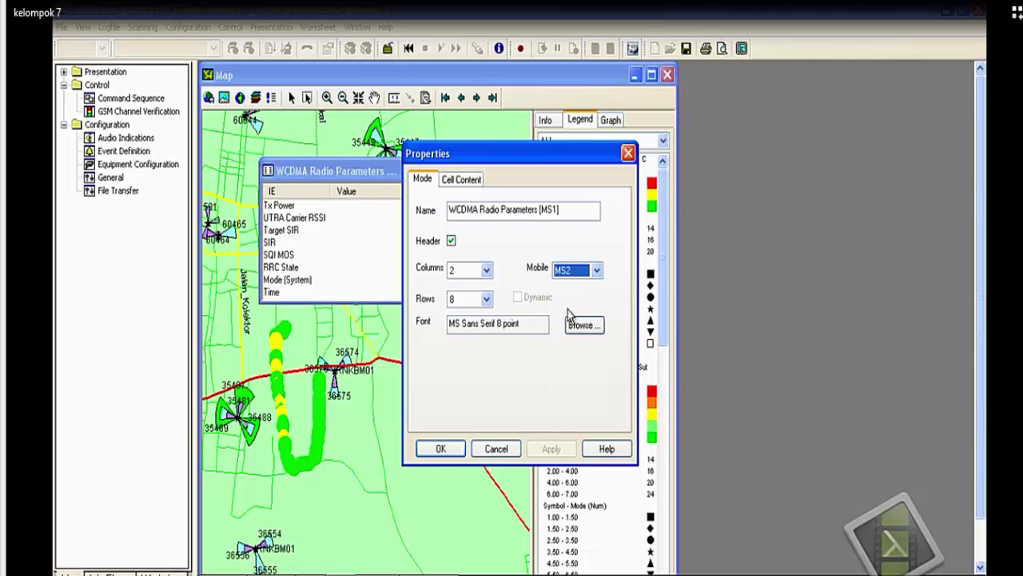
pyautogui.click(439, 448)
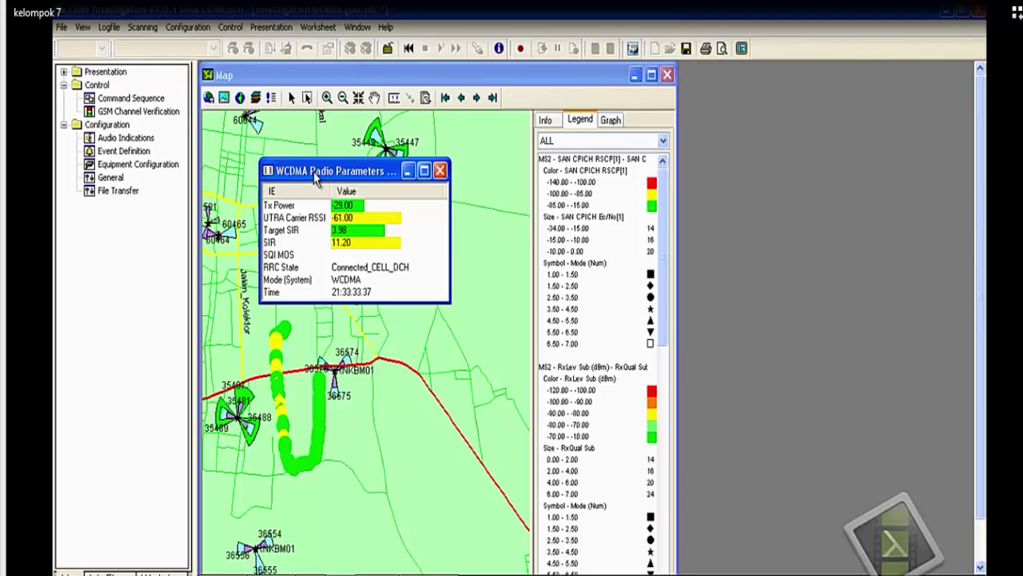
pyautogui.moveTo(316, 179); pyautogui.dragTo(262, 130)
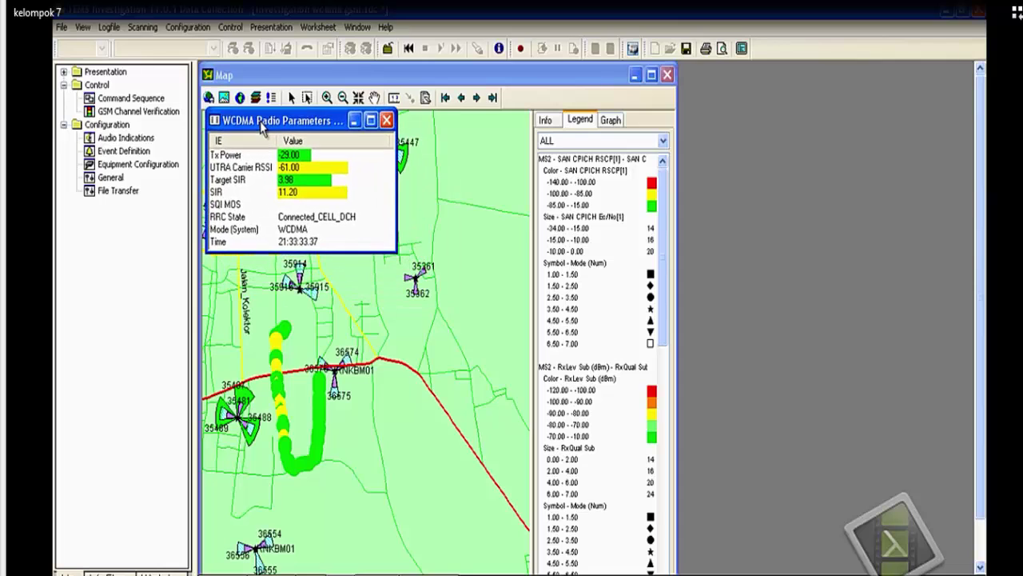
# - Open the WCDMA Serving/Active Set + Neighbors window and set its mobile to MS2
pyautogui.click(264, 32)
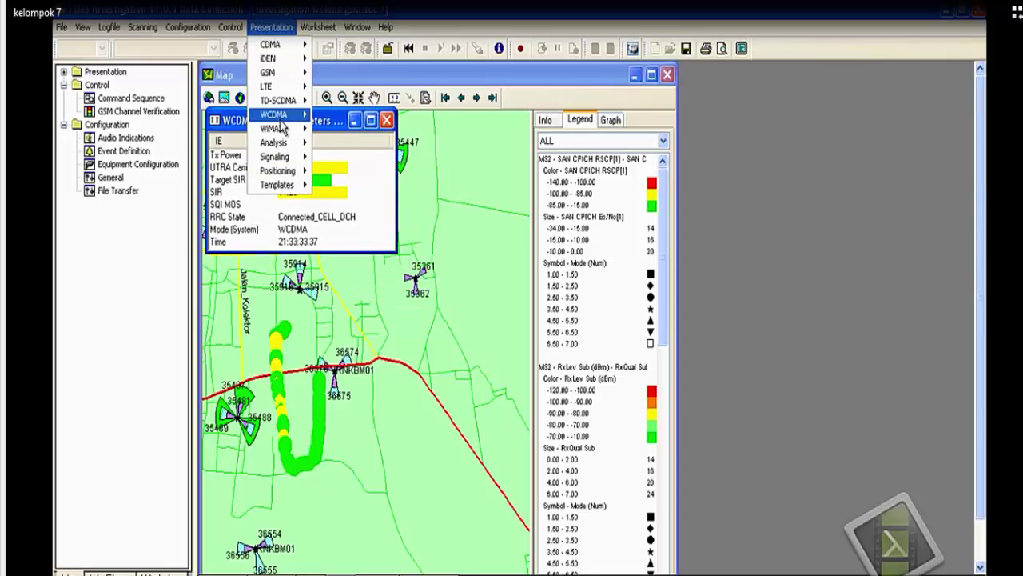
pyautogui.moveTo(275, 117)
pyautogui.click(376, 283)
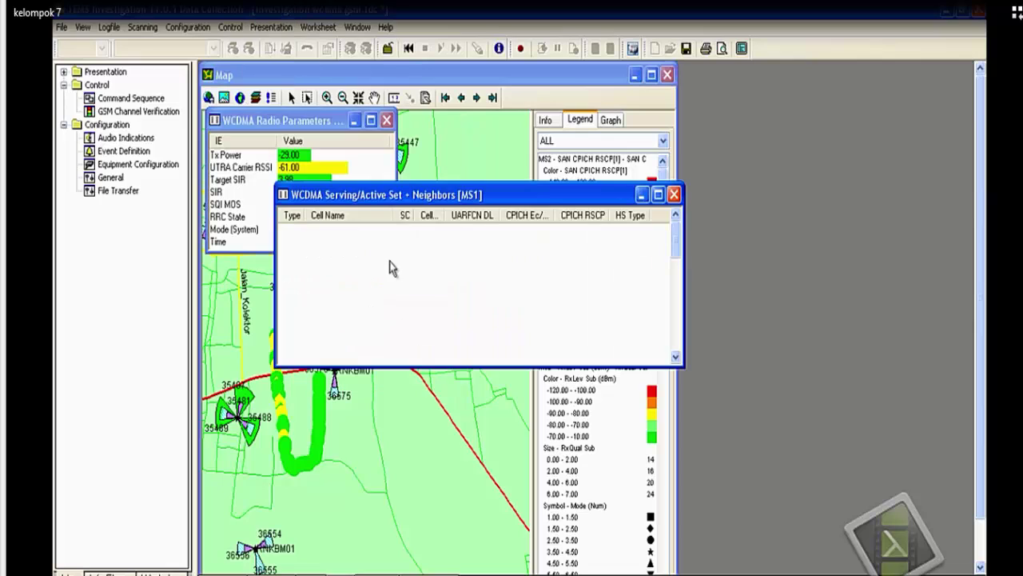
pyautogui.rightClick(391, 262)
pyautogui.click(402, 318)
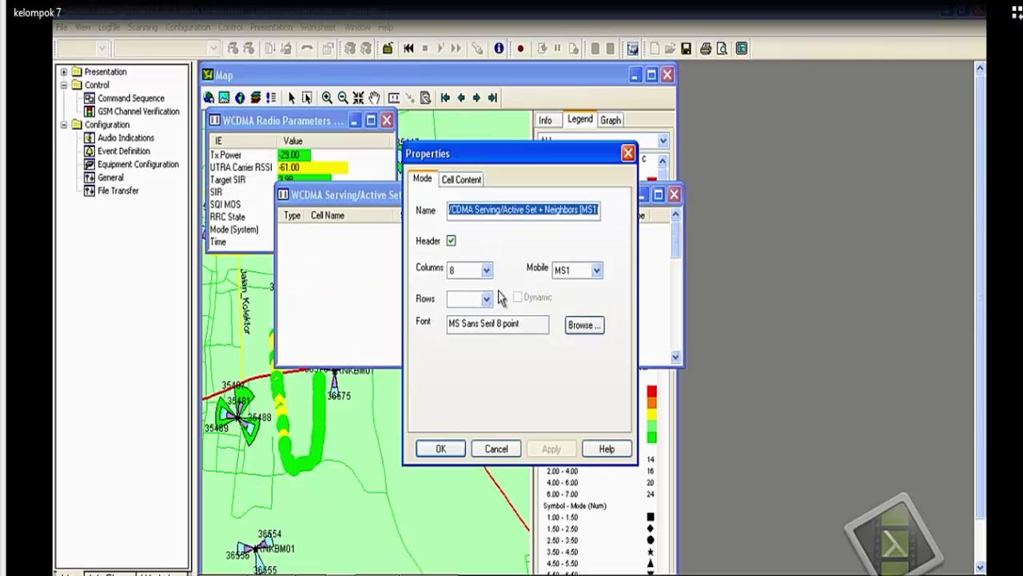
pyautogui.click(596, 270)
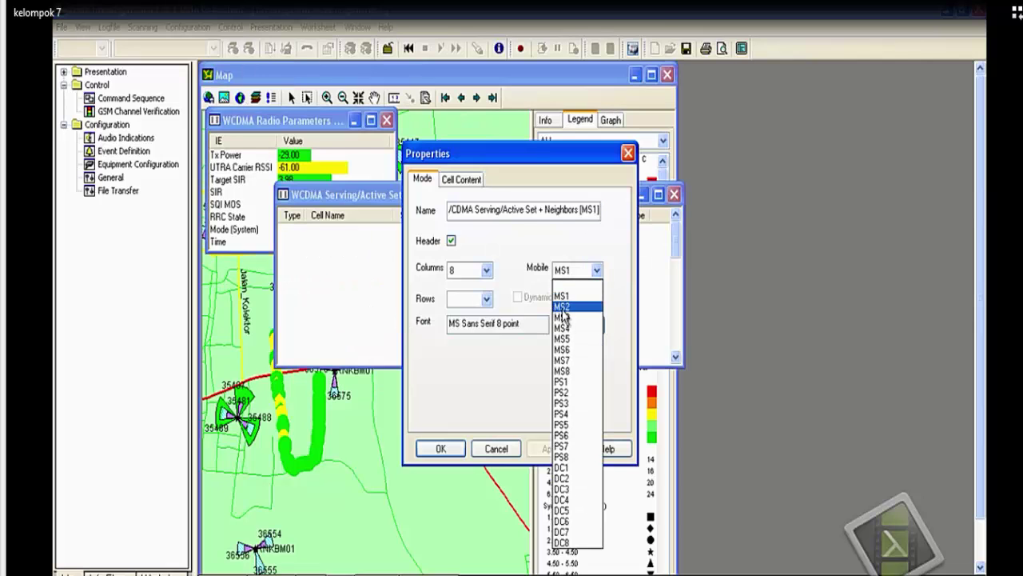
pyautogui.click(569, 293)
pyautogui.click(423, 449)
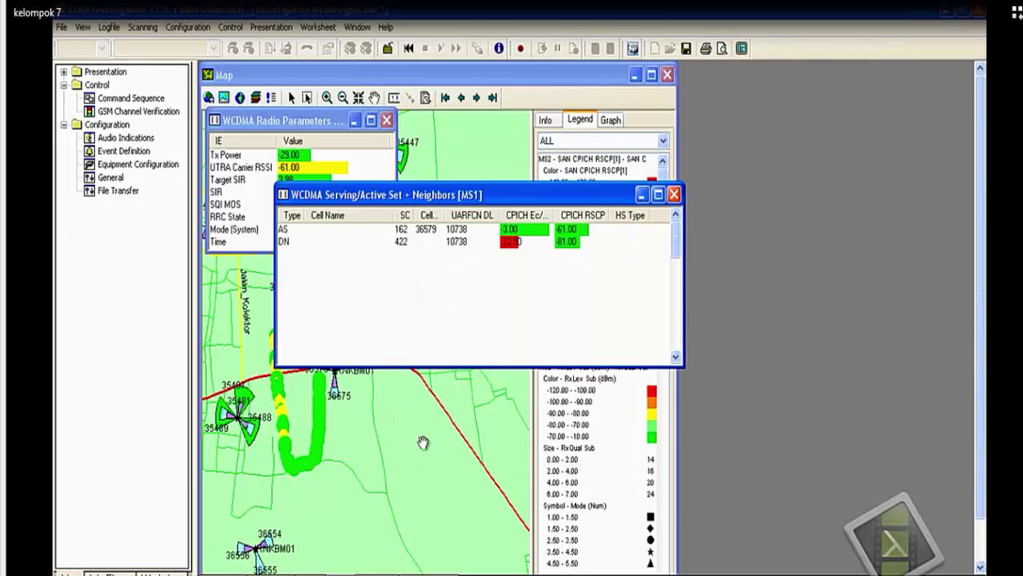
# - Move both WCDMA windows off the plotted route to the map's right side and replay the logfile from its beginning
pyautogui.moveTo(376, 201); pyautogui.dragTo(294, 284)
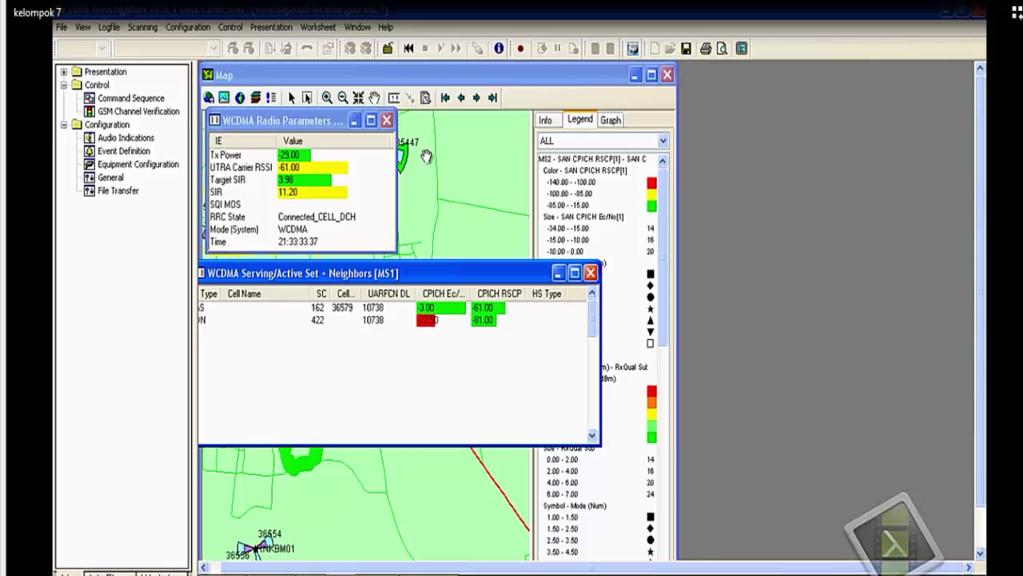
pyautogui.moveTo(479, 277); pyautogui.dragTo(815, 104)
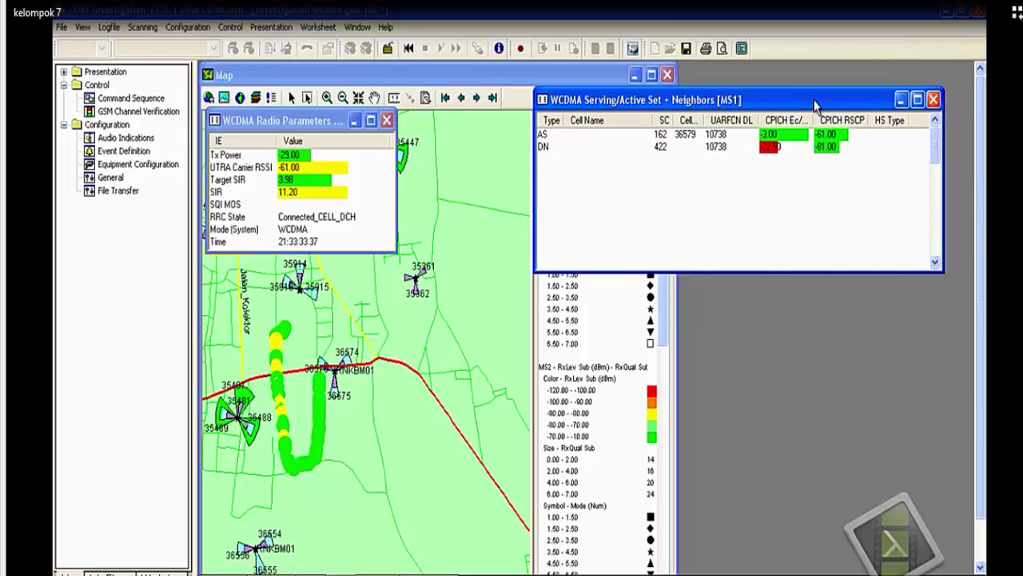
pyautogui.moveTo(284, 118); pyautogui.dragTo(816, 293)
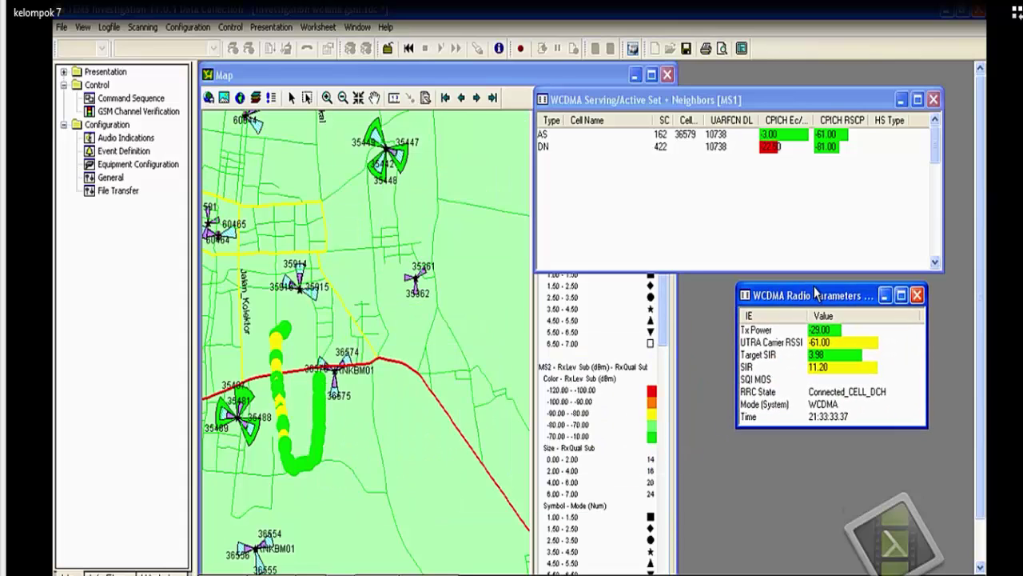
pyautogui.click(409, 49)
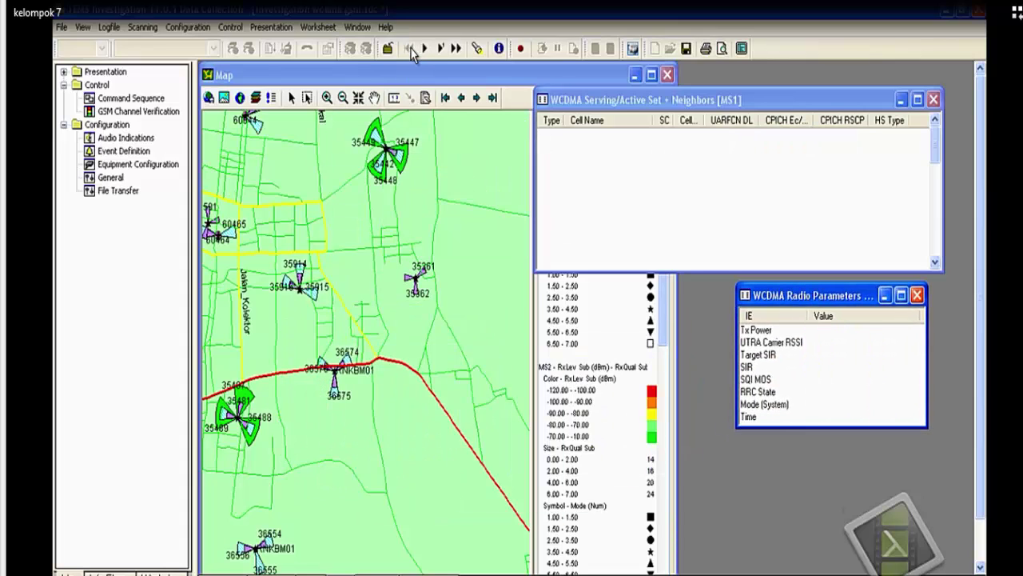
pyautogui.click(426, 49)
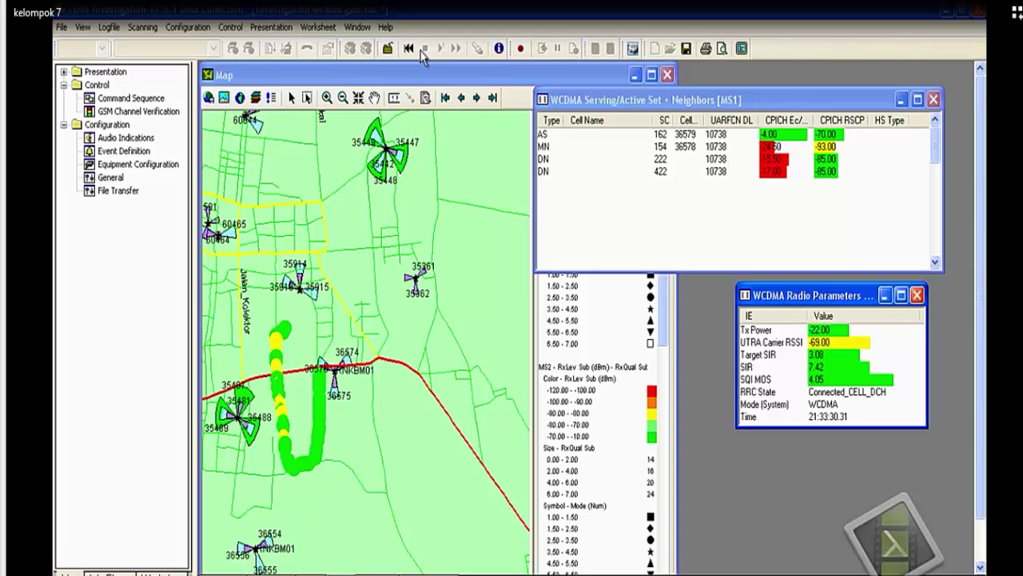
# - Start a new logfile export order and set its format to MapInfo Tab-file
pyautogui.click(110, 29)
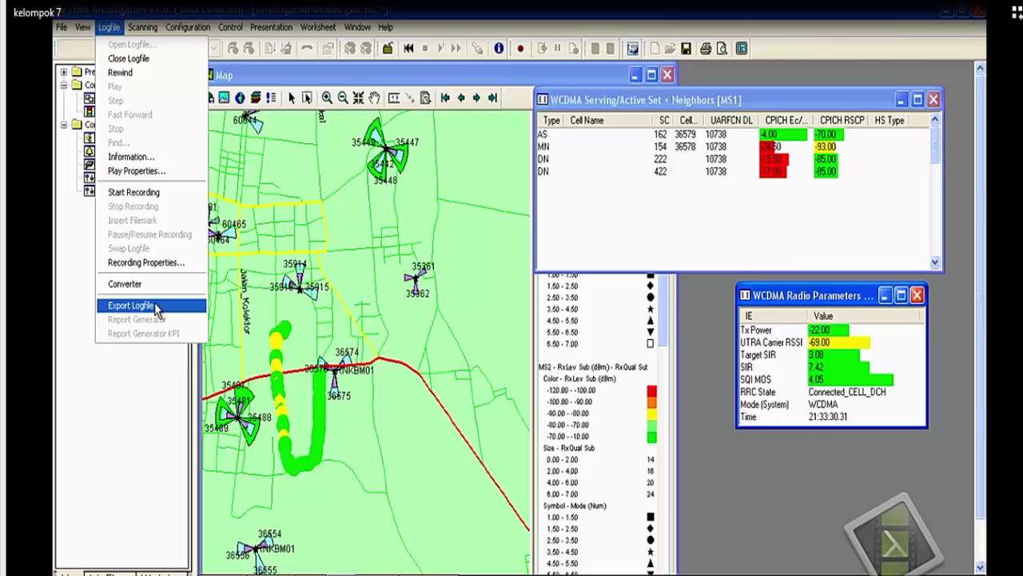
pyautogui.click(156, 307)
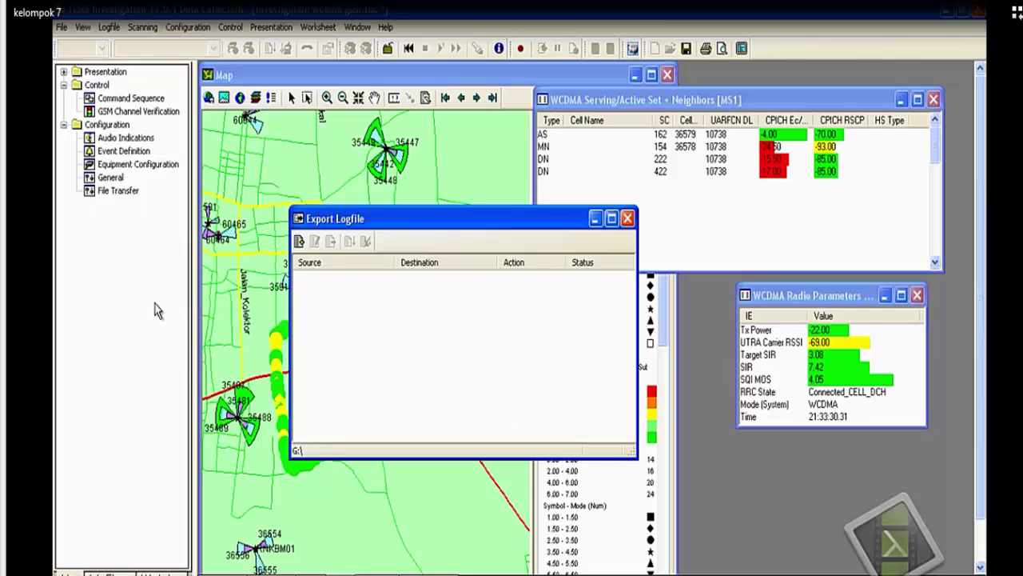
pyautogui.click(300, 241)
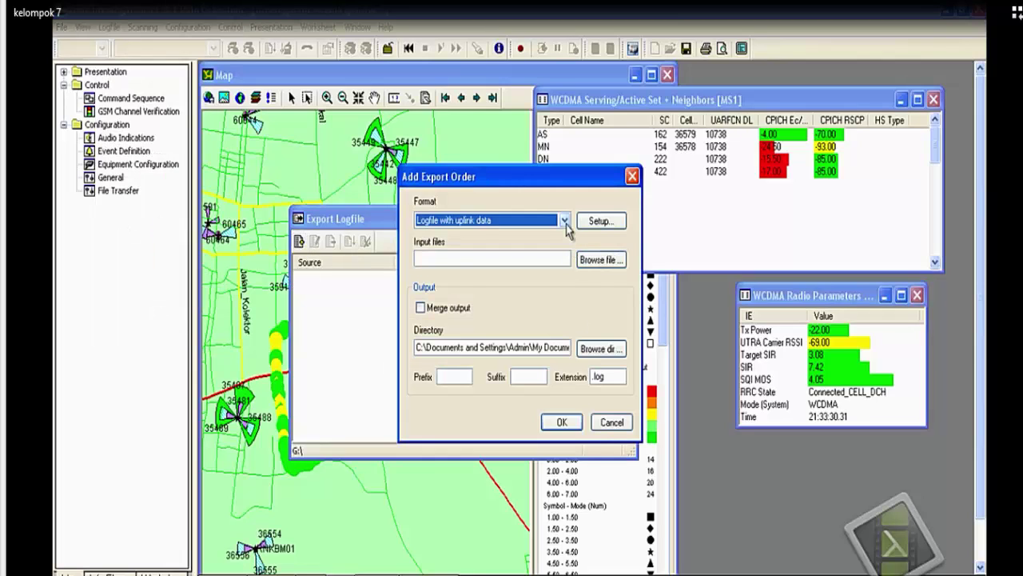
pyautogui.click(565, 220)
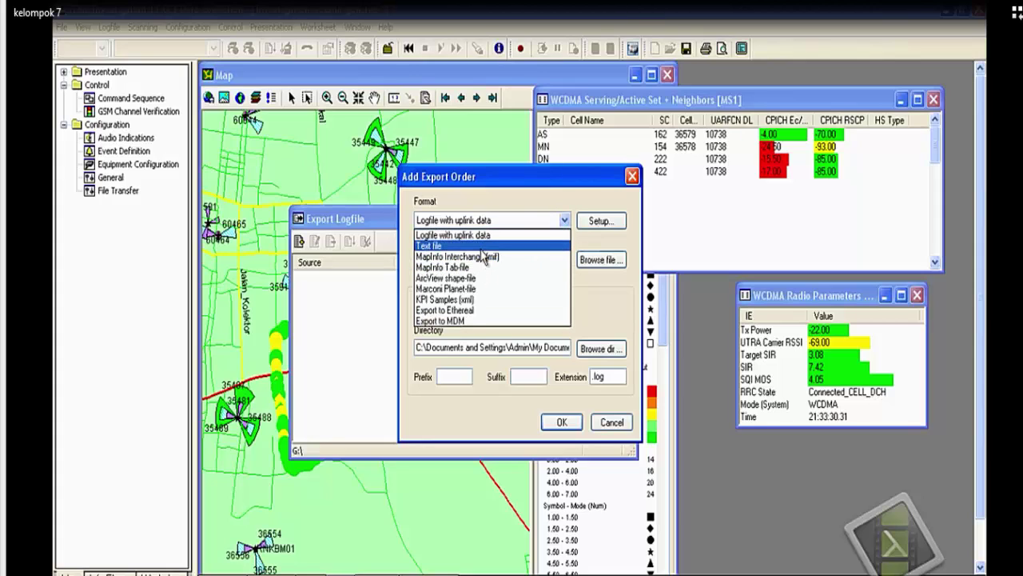
pyautogui.click(478, 268)
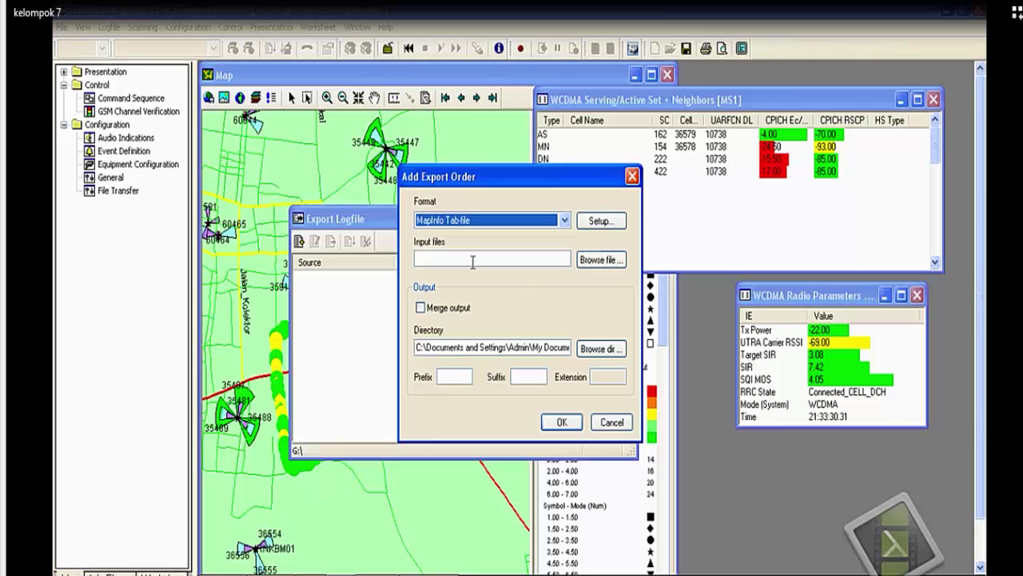
# - Add the WCDMA information elements AS CPICH Ec/No and AS CPICH RSCP to the MapInfo Tab-file export setup
pyautogui.click(596, 226)
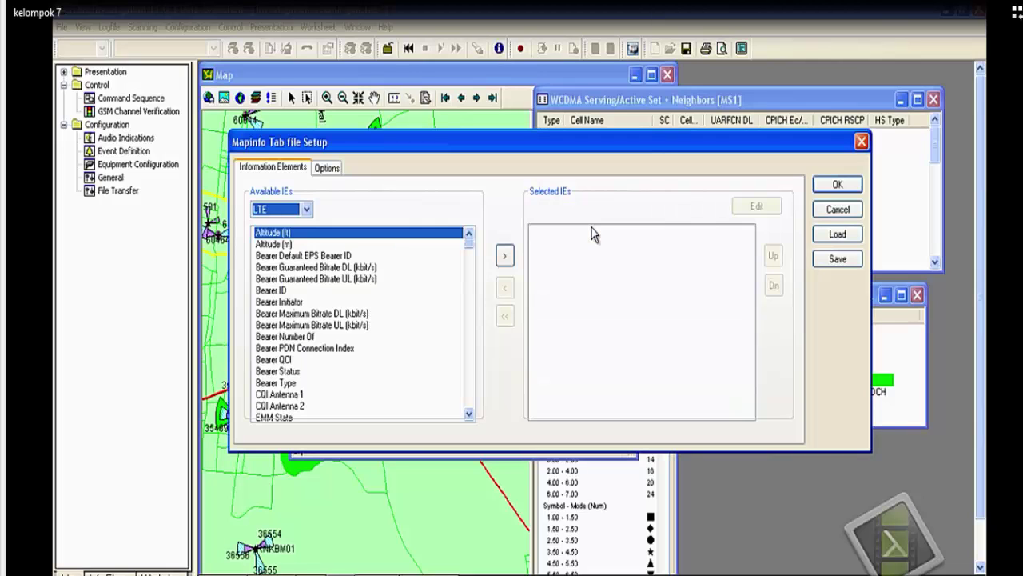
pyautogui.click(306, 209)
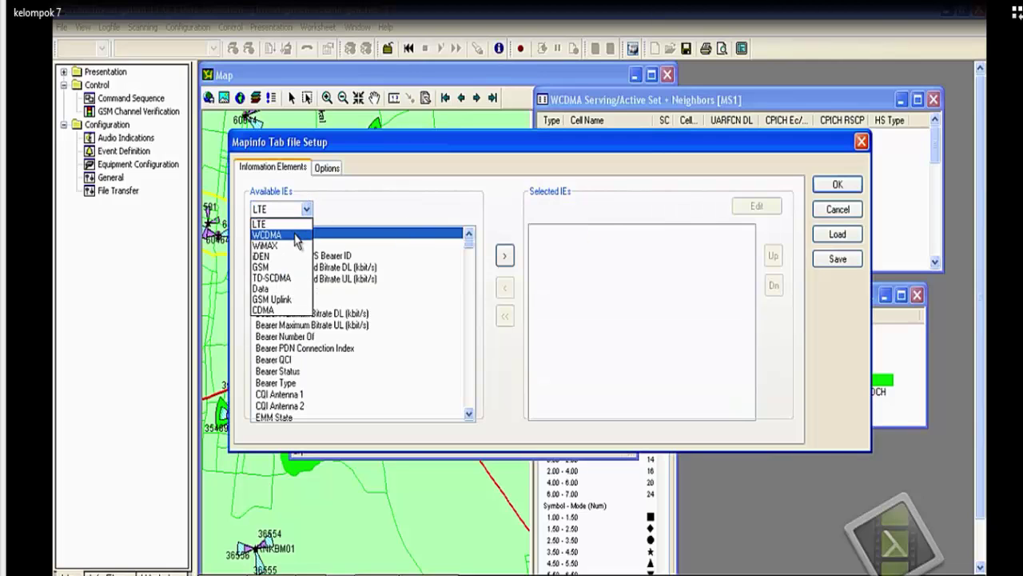
pyautogui.click(294, 232)
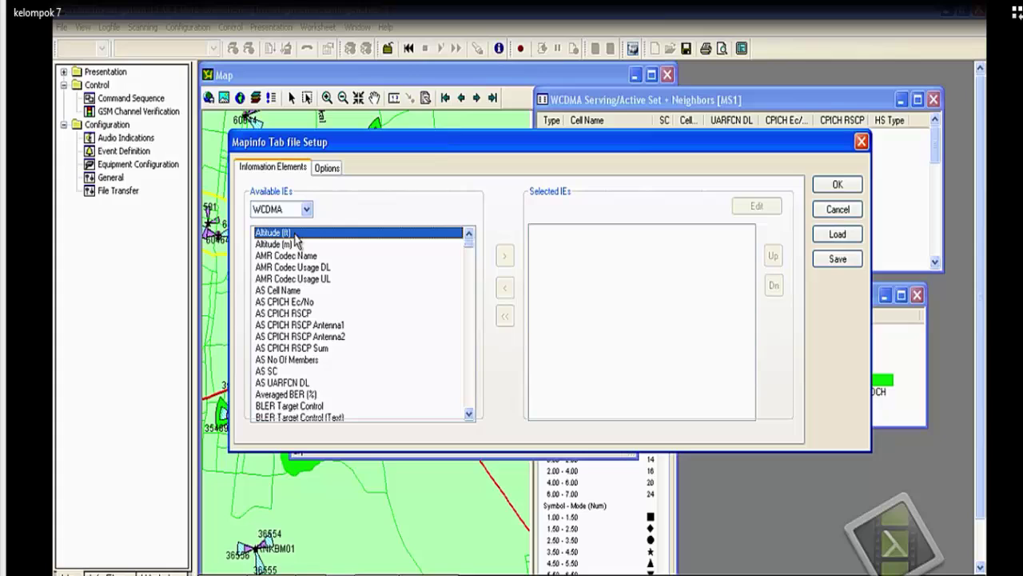
pyautogui.click(301, 304)
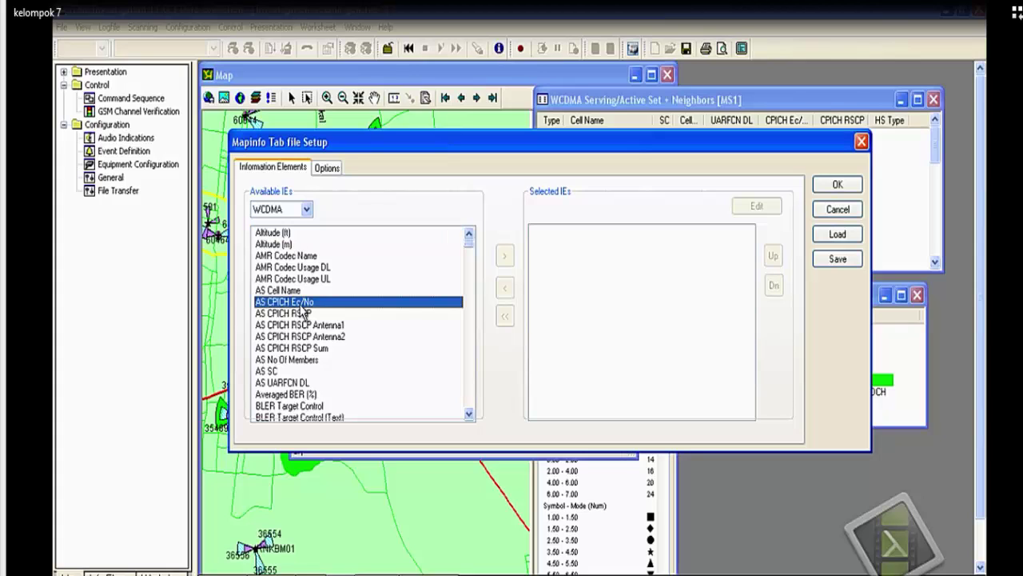
pyautogui.click(505, 257)
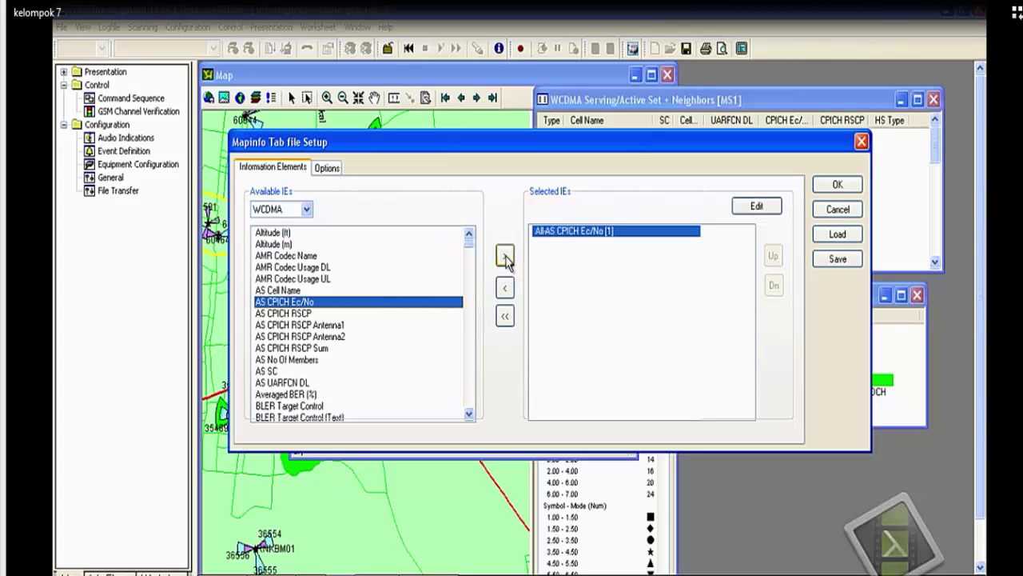
pyautogui.click(293, 315)
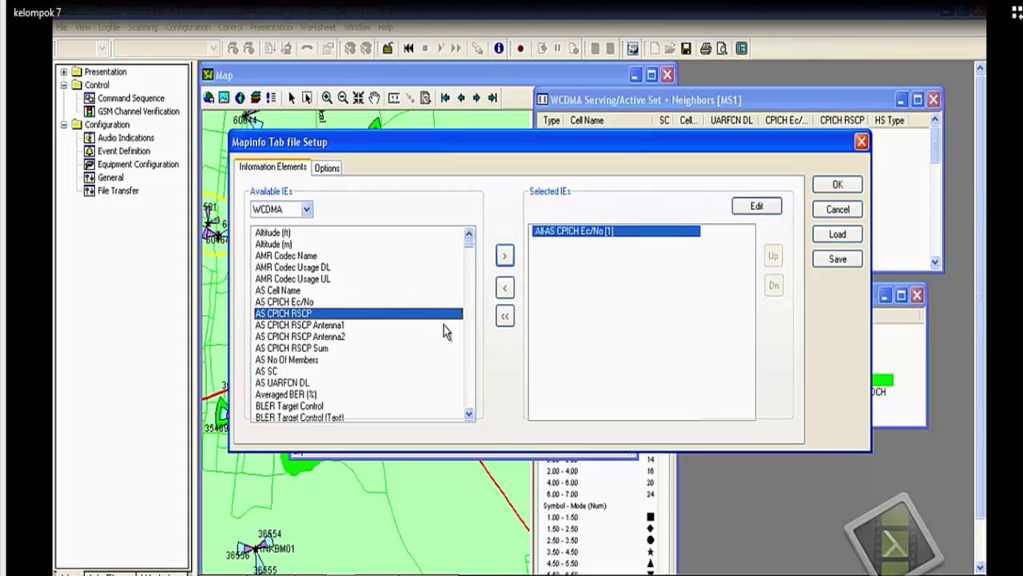
pyautogui.click(504, 256)
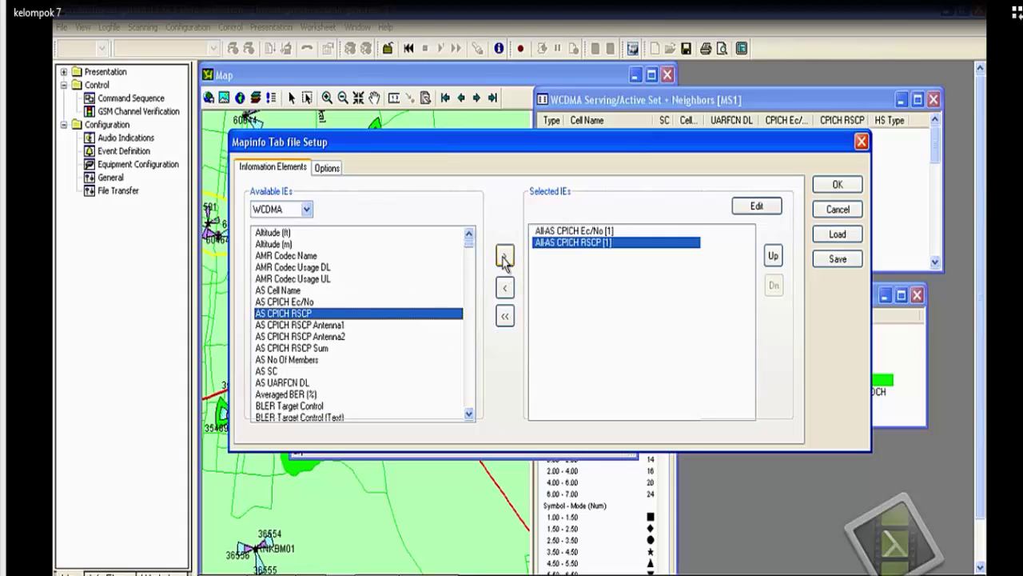
# - Set the mobile of both selected elements, AS CPICH Ec/No and AS CPICH RSCP, to MS2 and accept the export setup
pyautogui.click(614, 231)
pyautogui.click(756, 206)
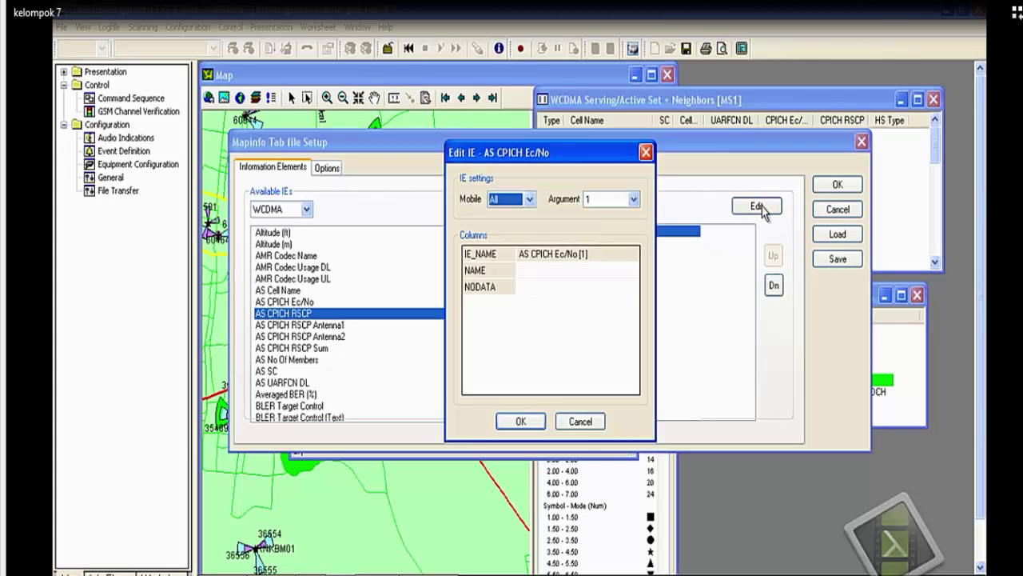
pyautogui.click(529, 199)
pyautogui.click(522, 237)
pyautogui.click(525, 421)
pyautogui.click(571, 242)
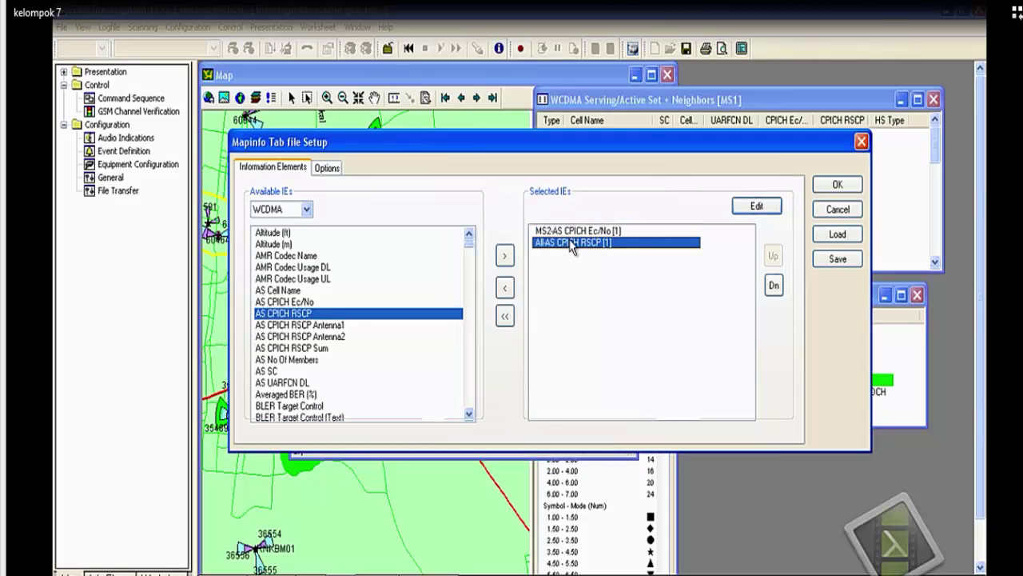
pyautogui.click(753, 208)
pyautogui.click(530, 199)
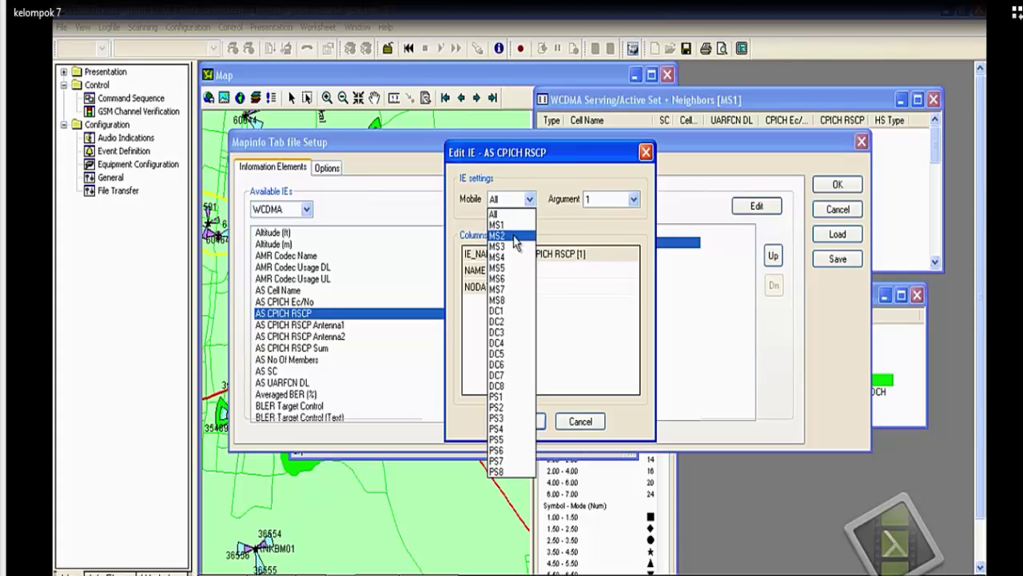
pyautogui.click(522, 236)
pyautogui.click(520, 422)
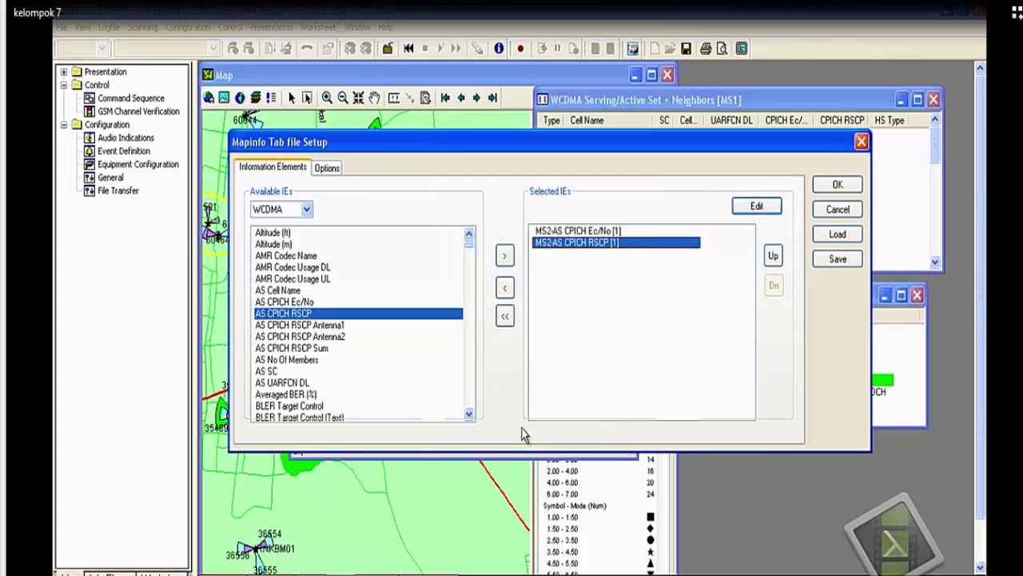
pyautogui.click(834, 184)
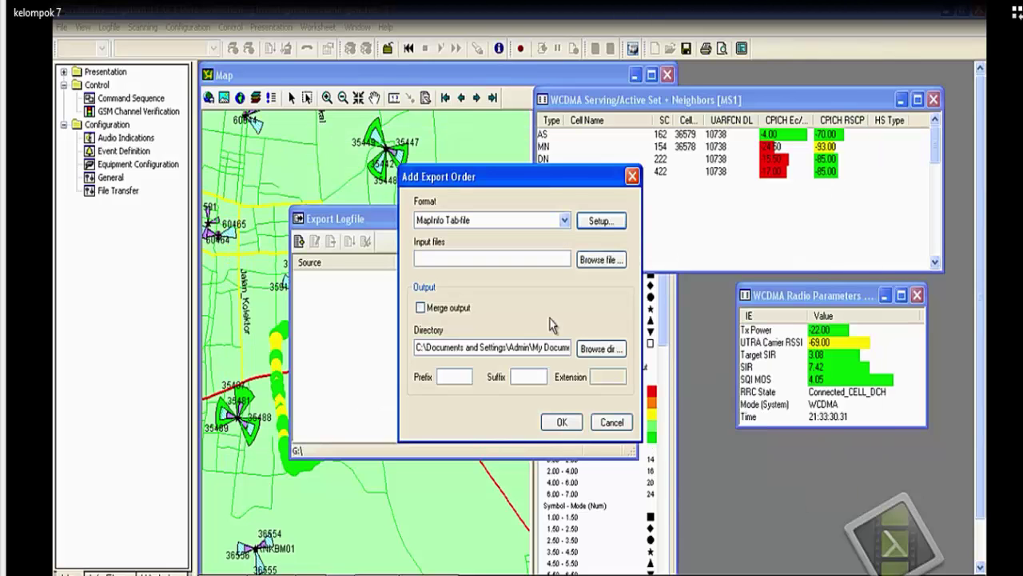
# - Choose the KELOMPOKKU logfile on drive G: as the export order's input file
pyautogui.click(597, 265)
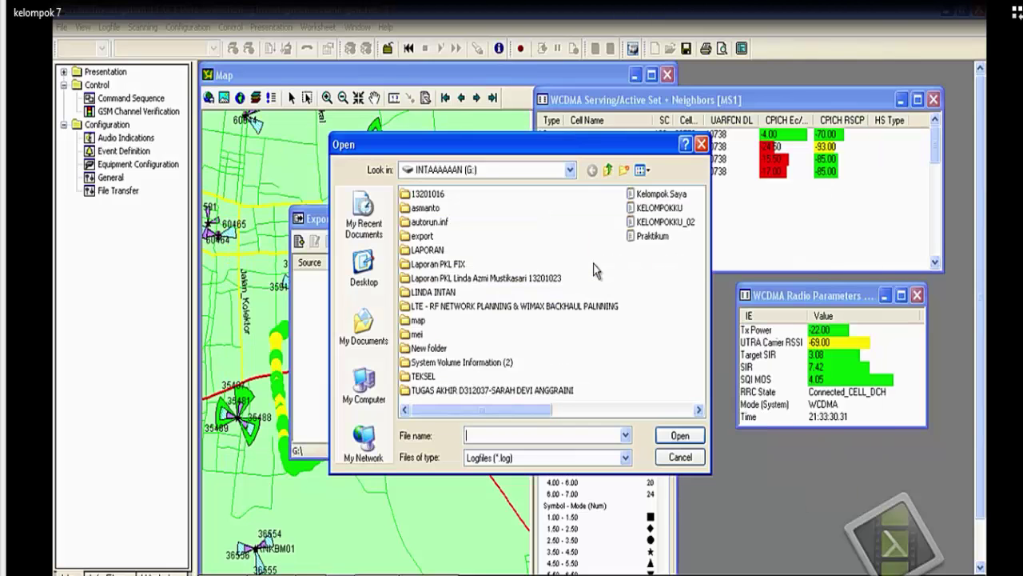
pyautogui.click(652, 209)
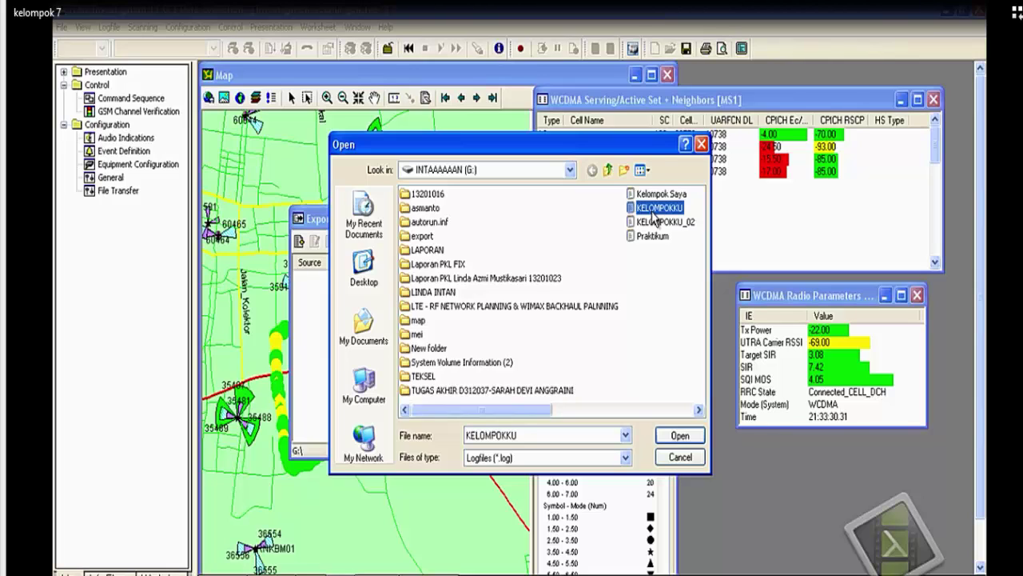
pyautogui.click(652, 238)
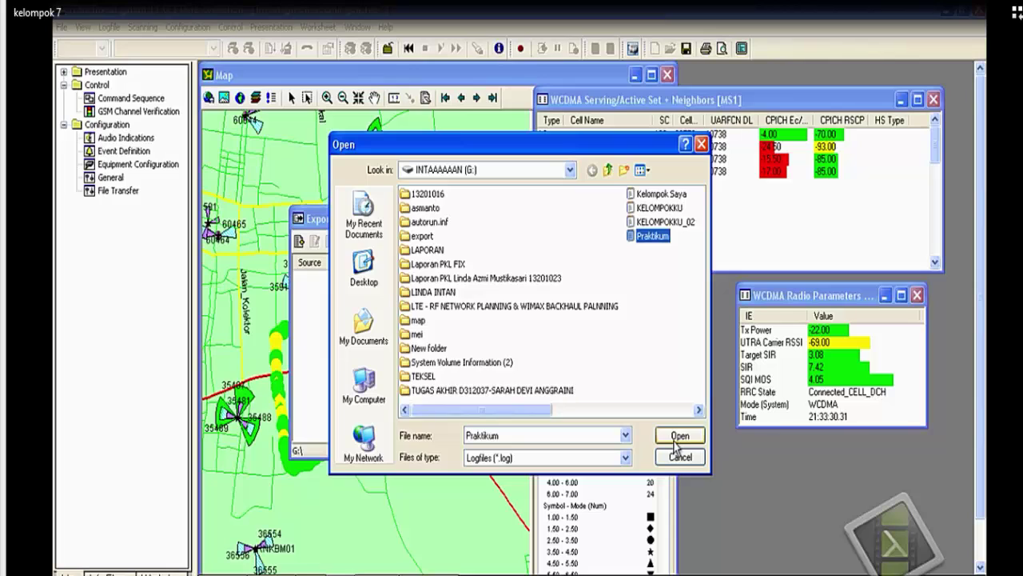
pyautogui.click(661, 209)
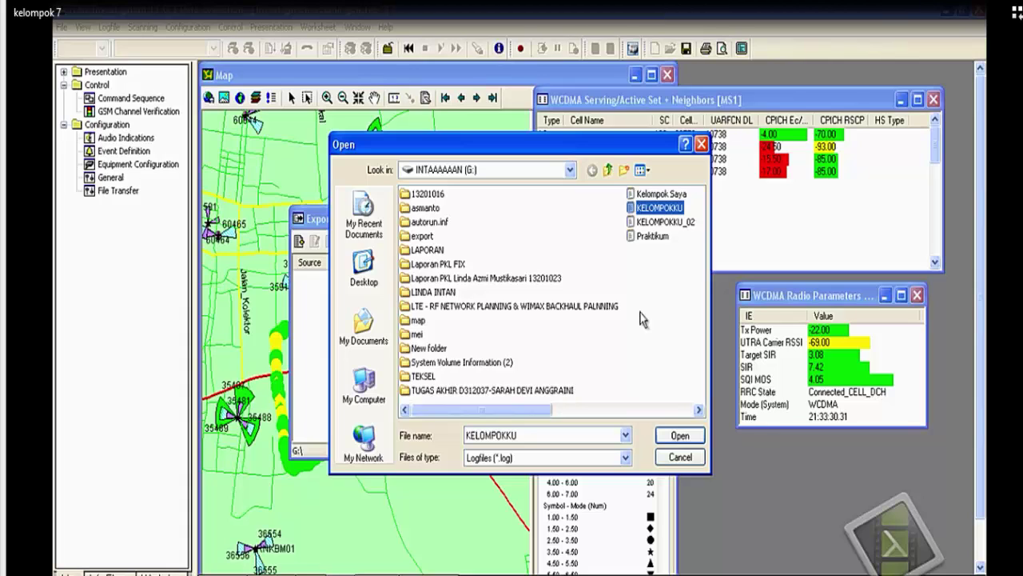
pyautogui.click(679, 437)
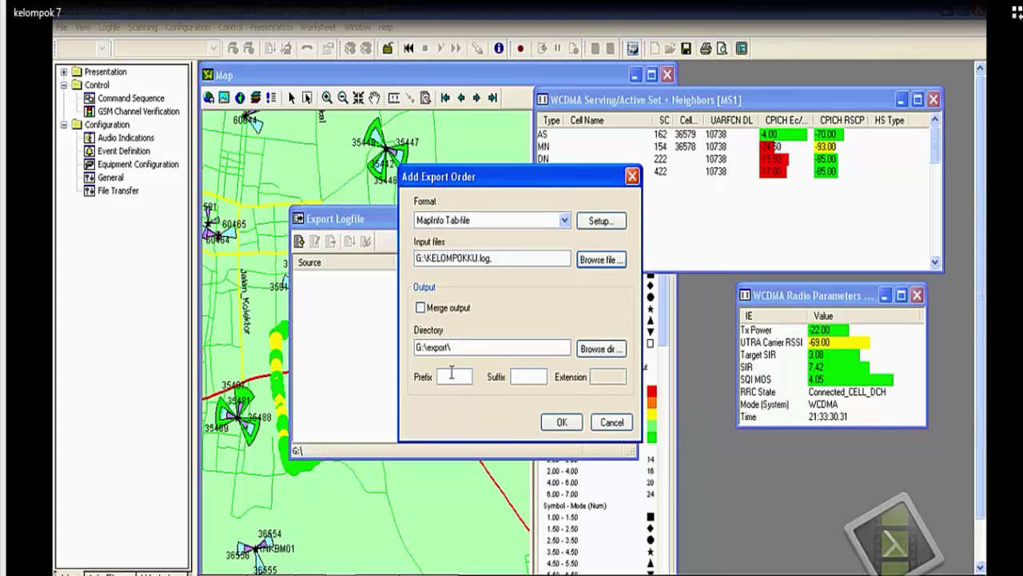
# - Set the output directory to G:\export with prefix 1 and suffix 2, and add the order to the export list
pyautogui.click(601, 349)
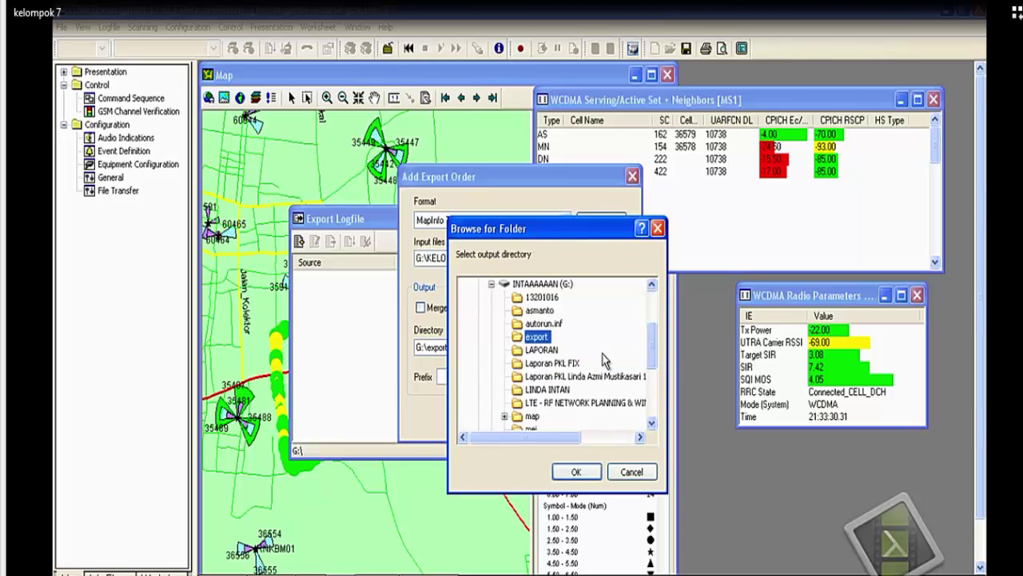
pyautogui.click(575, 472)
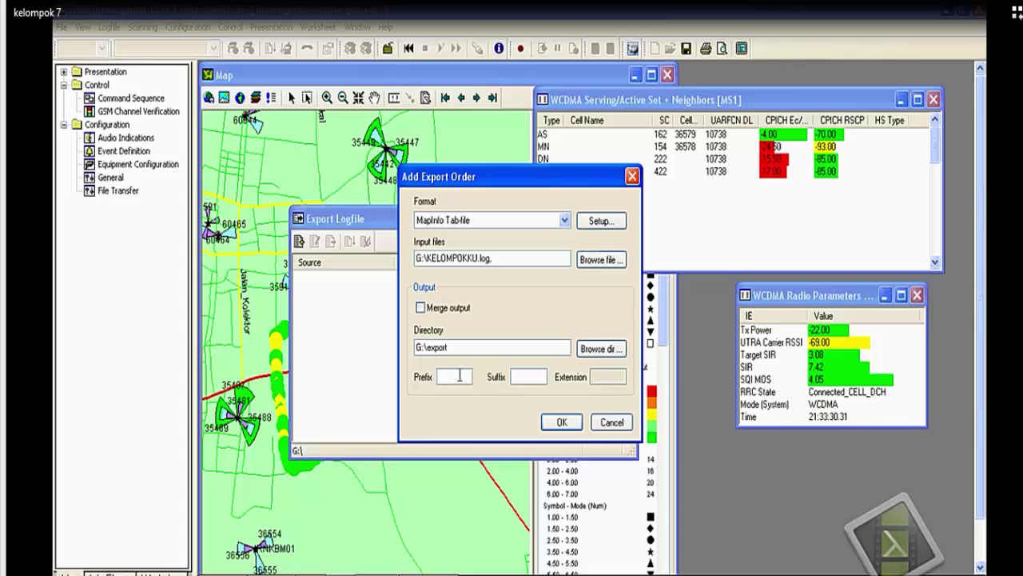
pyautogui.write('1')
pyautogui.click(521, 376)
pyautogui.write('2')
pyautogui.click(562, 422)
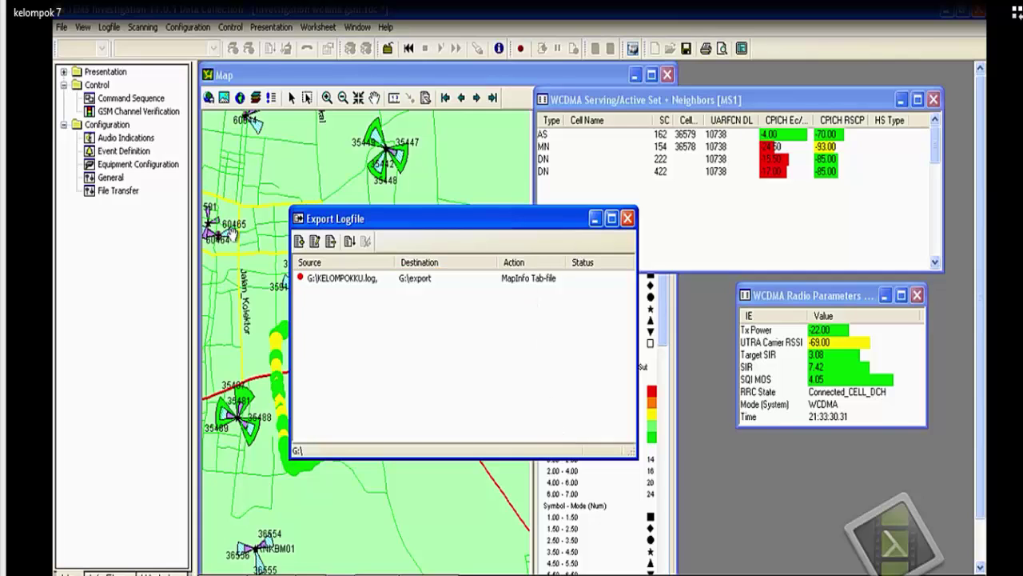
# - Run the MapInfo Tab-file export of the KELOMPOKKU logfile, dismiss the export result and minimize the Export Logfile window
pyautogui.click(348, 242)
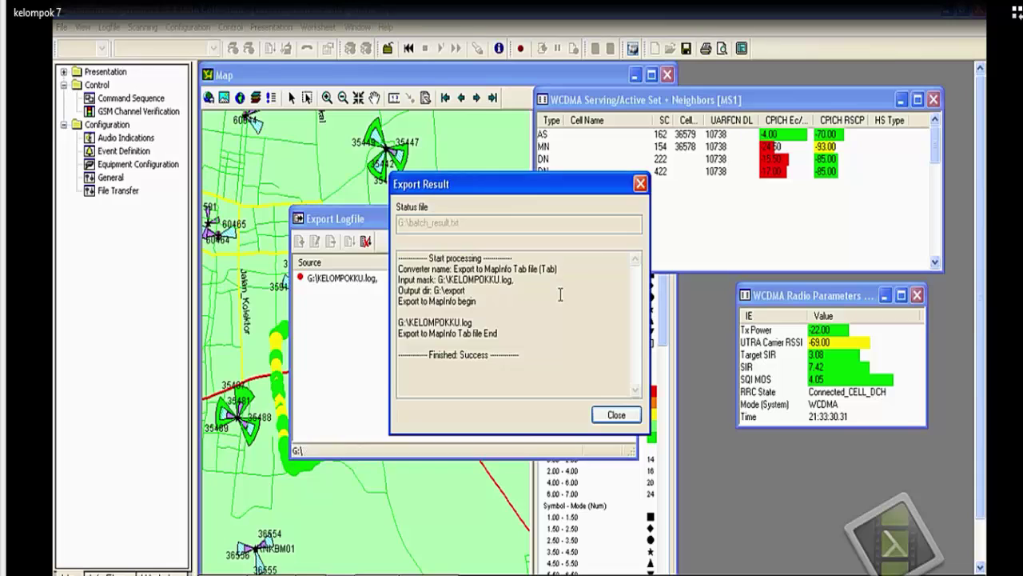
pyautogui.click(615, 415)
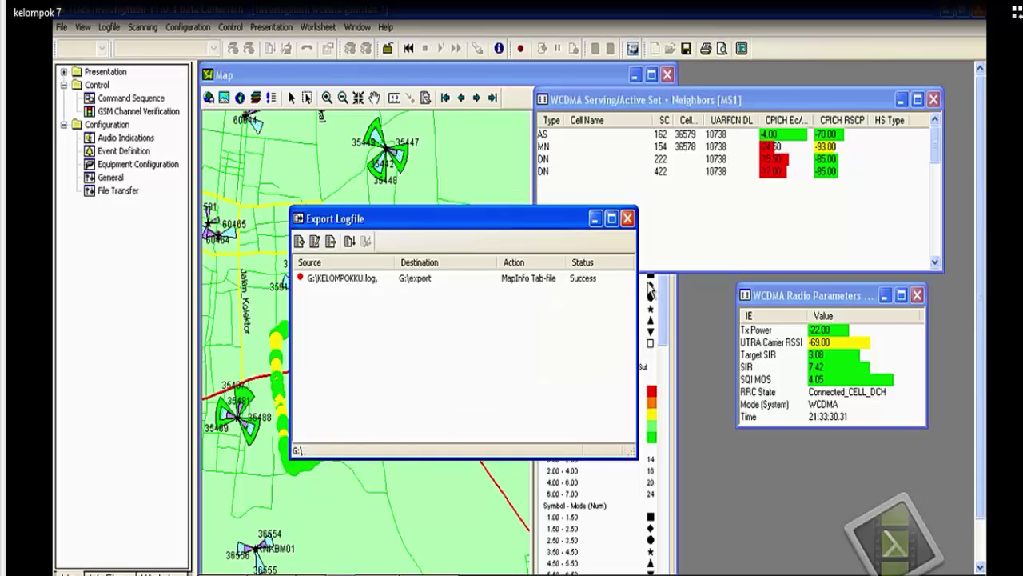
pyautogui.click(594, 220)
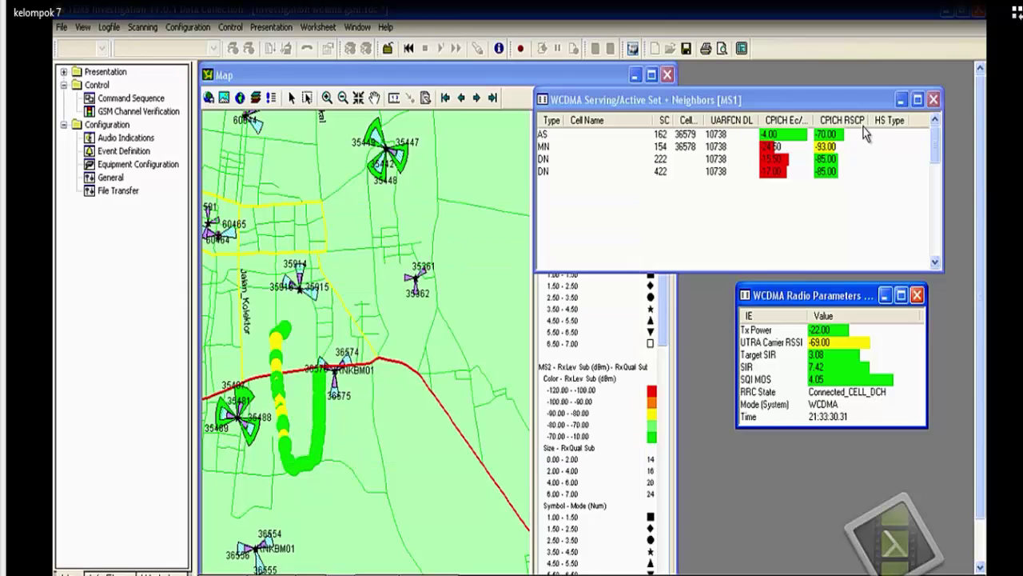
# - Minimize the WCDMA Serving/Active Set + Neighbors and WCDMA Radio Parameters windows, and close the loaded logfile
pyautogui.click(898, 100)
pyautogui.click(885, 295)
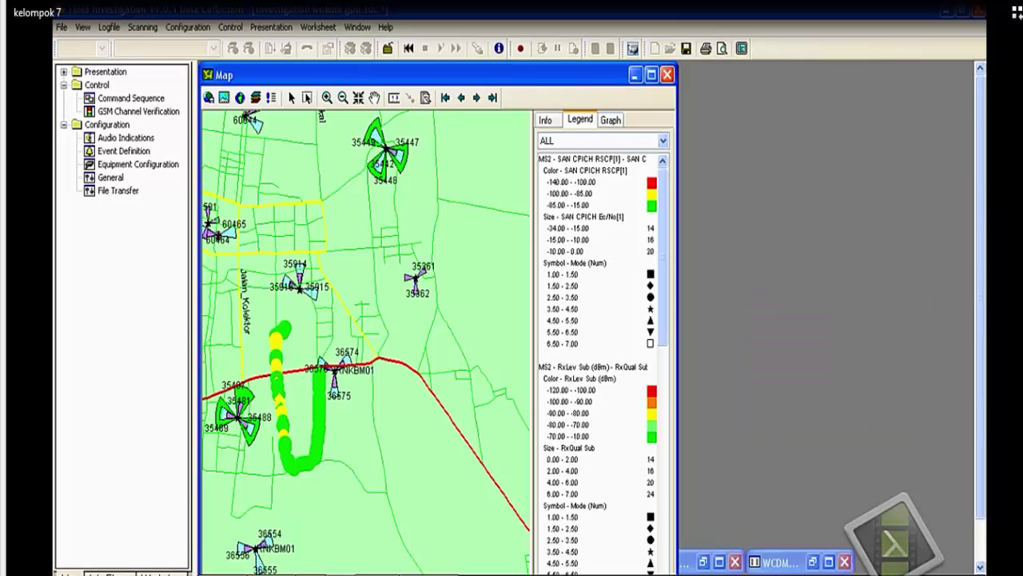
pyautogui.click(109, 27)
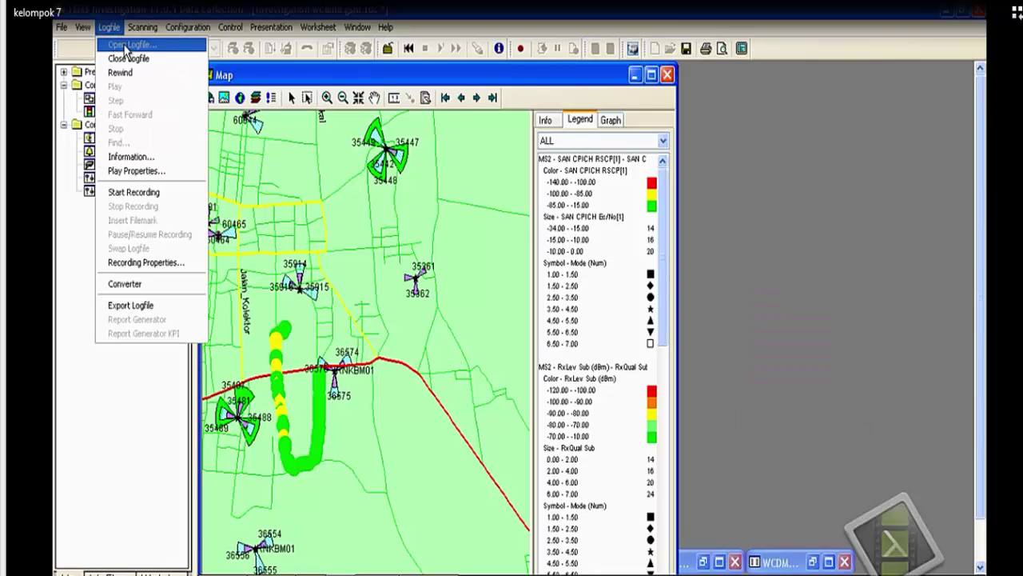
pyautogui.click(125, 60)
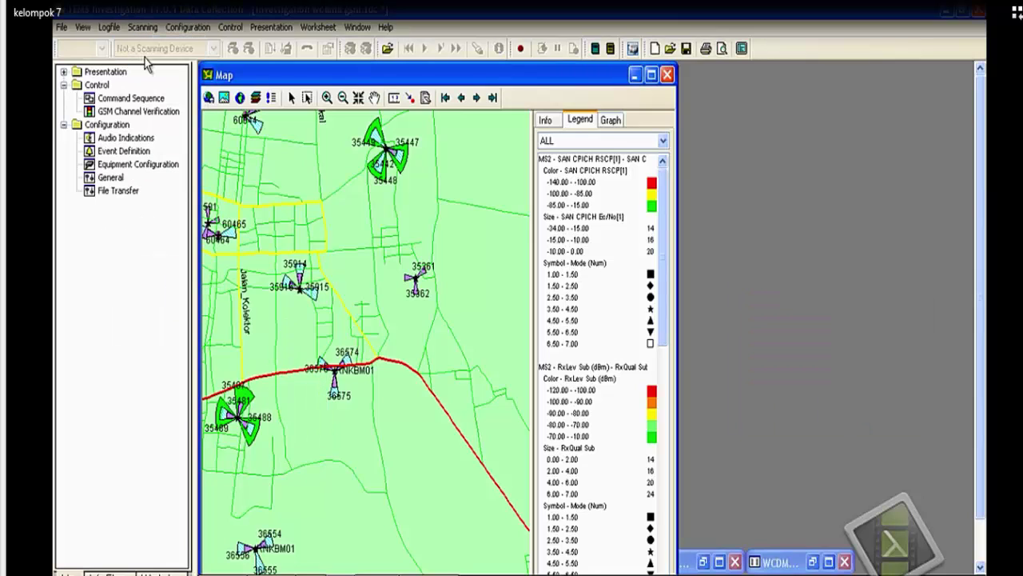
# - Start the Report Generator and add the KELOMPOKKU logfile from drive G: to the report's files
pyautogui.click(110, 28)
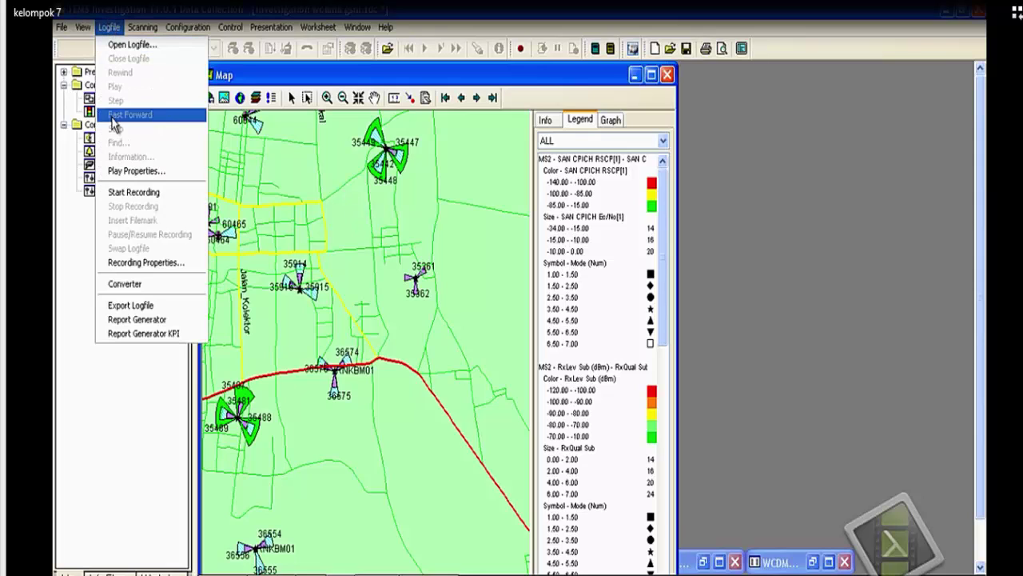
pyautogui.click(127, 321)
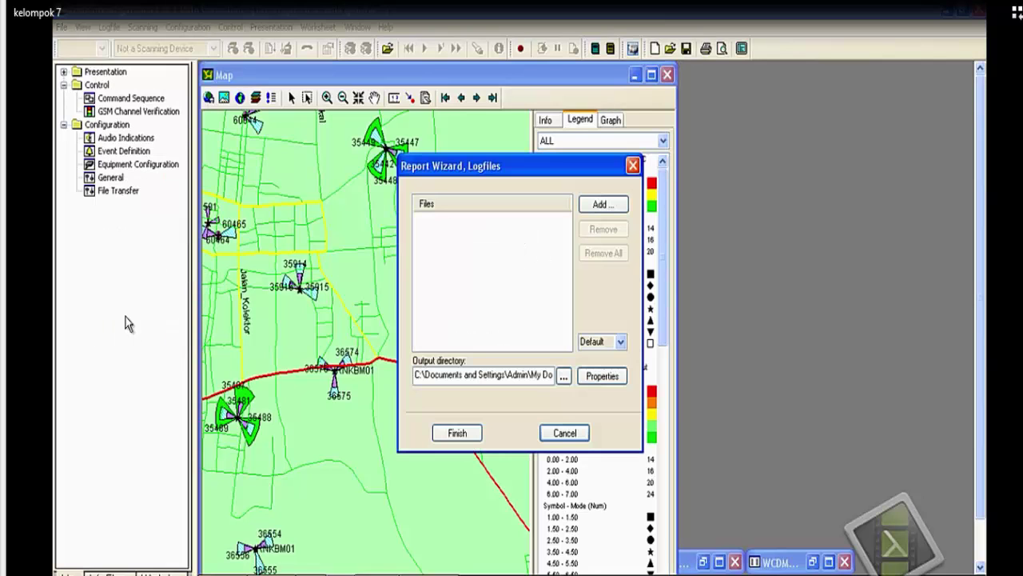
pyautogui.click(604, 205)
pyautogui.click(657, 209)
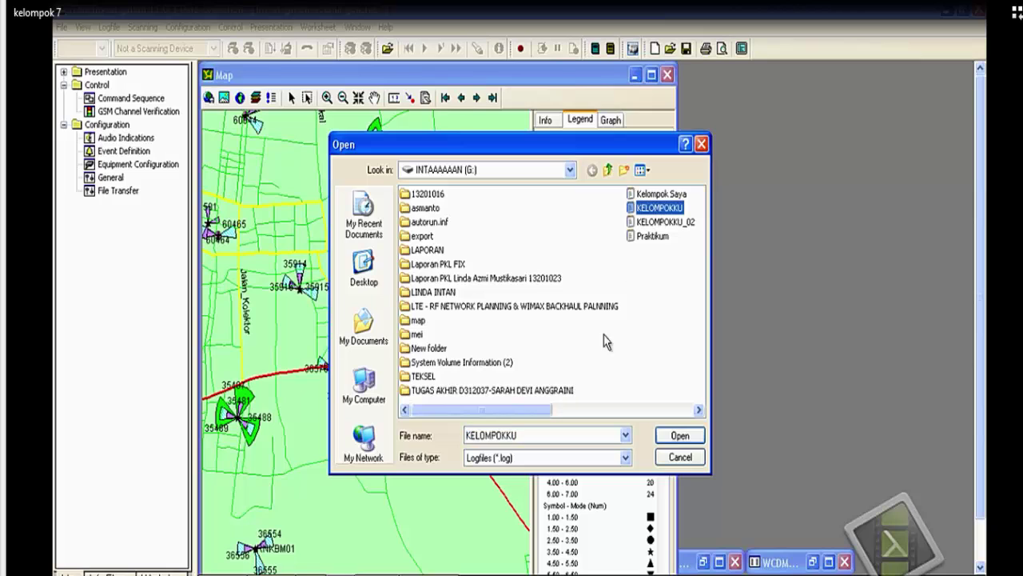
pyautogui.click(678, 437)
pyautogui.click(458, 436)
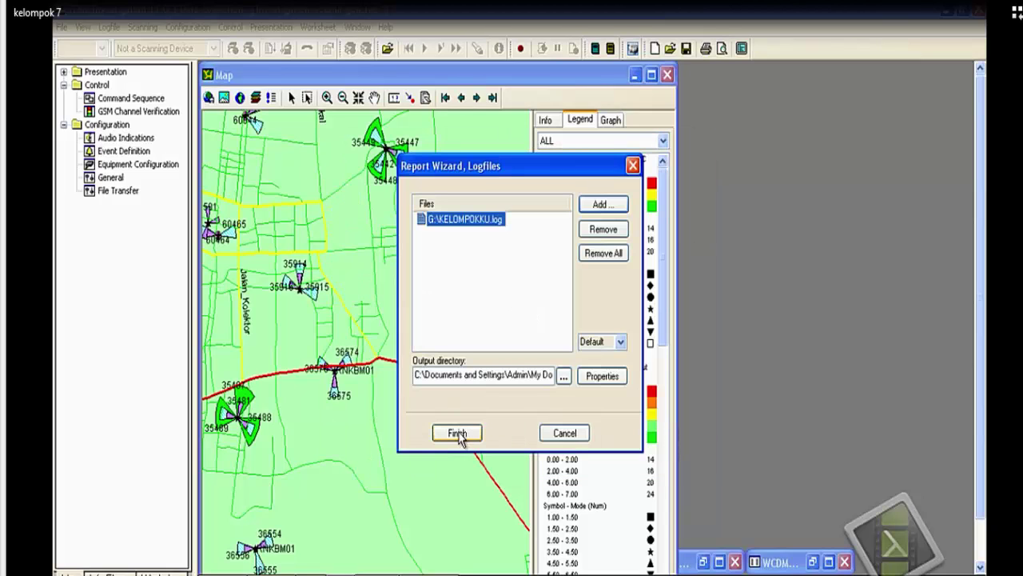
# - In the report properties, exclude the LTE information elements and include the Wcdma ones
pyautogui.click(600, 375)
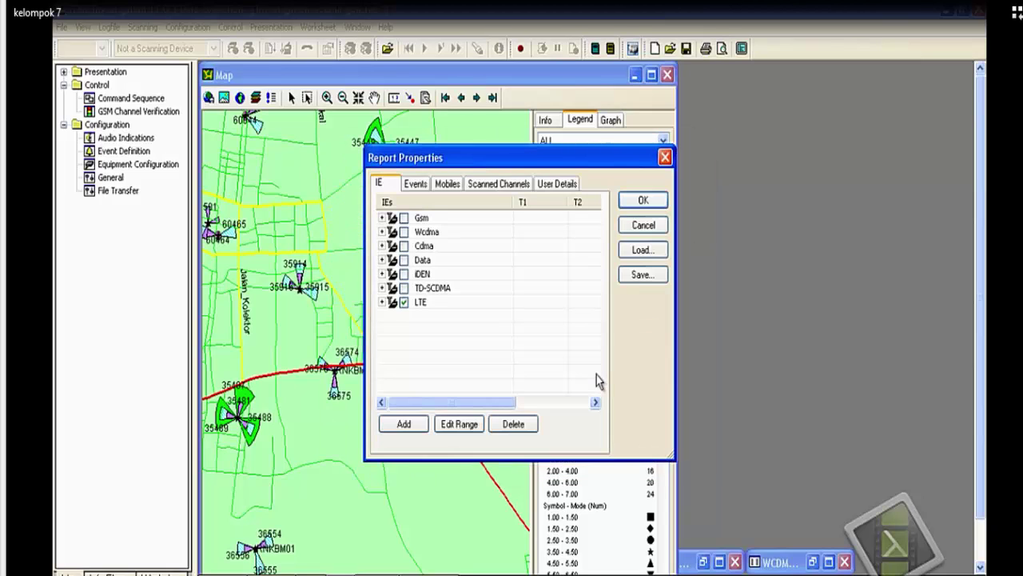
pyautogui.click(403, 302)
pyautogui.click(404, 233)
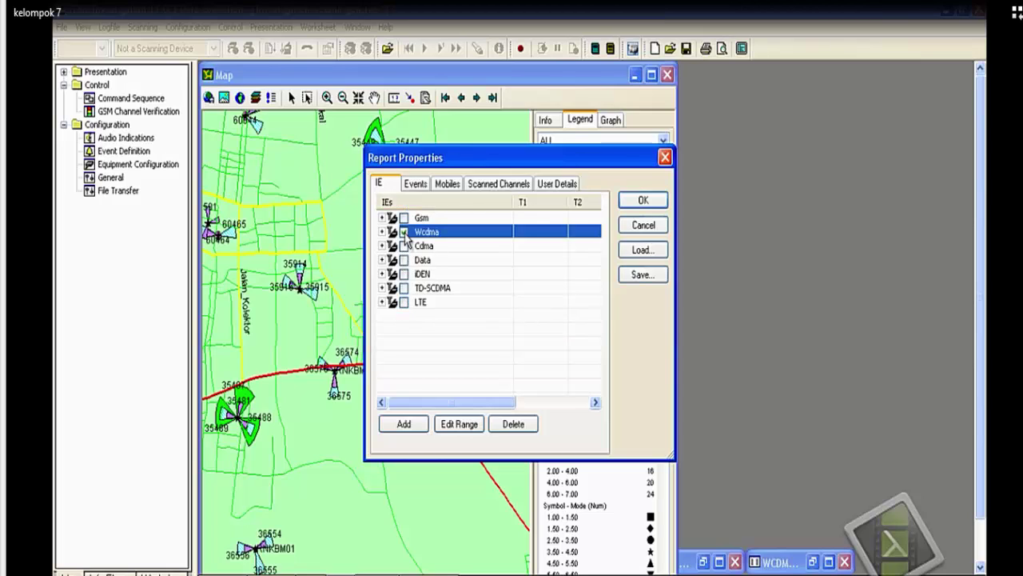
# - Exclude MS1 and DC1 from the report's mobiles, leave the user details blank, accept the properties and generate the report
pyautogui.click(449, 184)
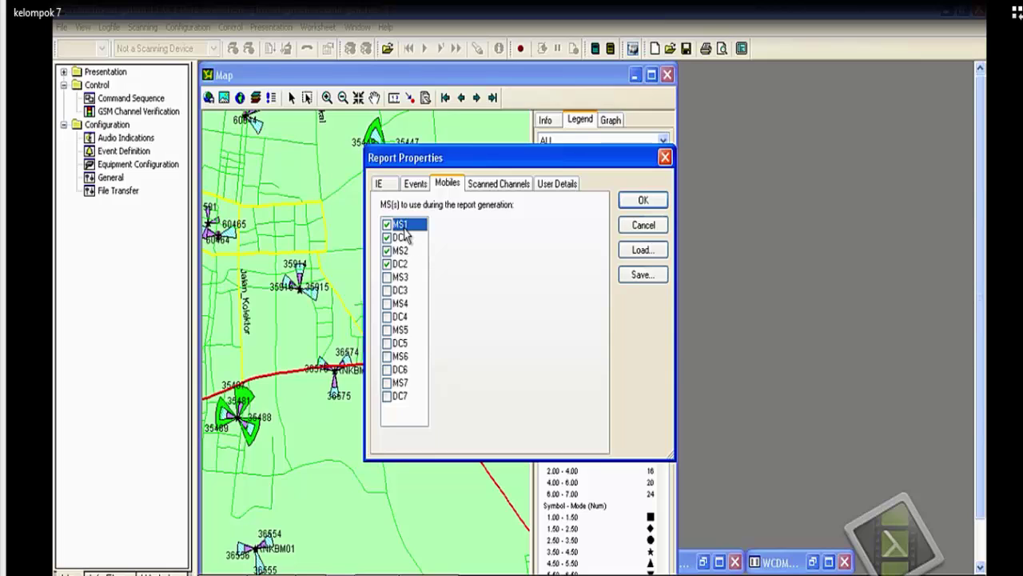
pyautogui.click(387, 225)
pyautogui.click(387, 238)
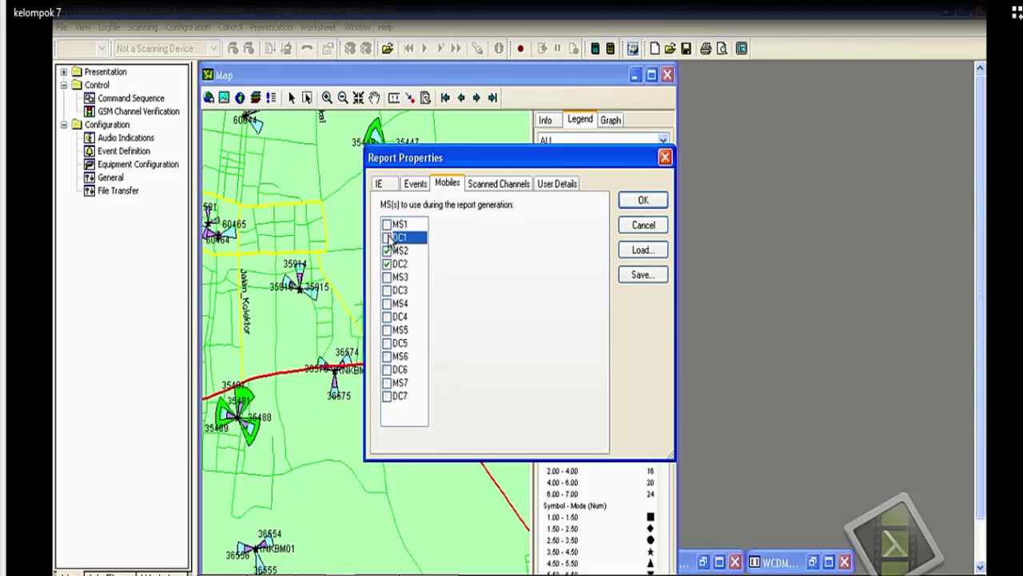
pyautogui.click(547, 183)
pyautogui.click(467, 226)
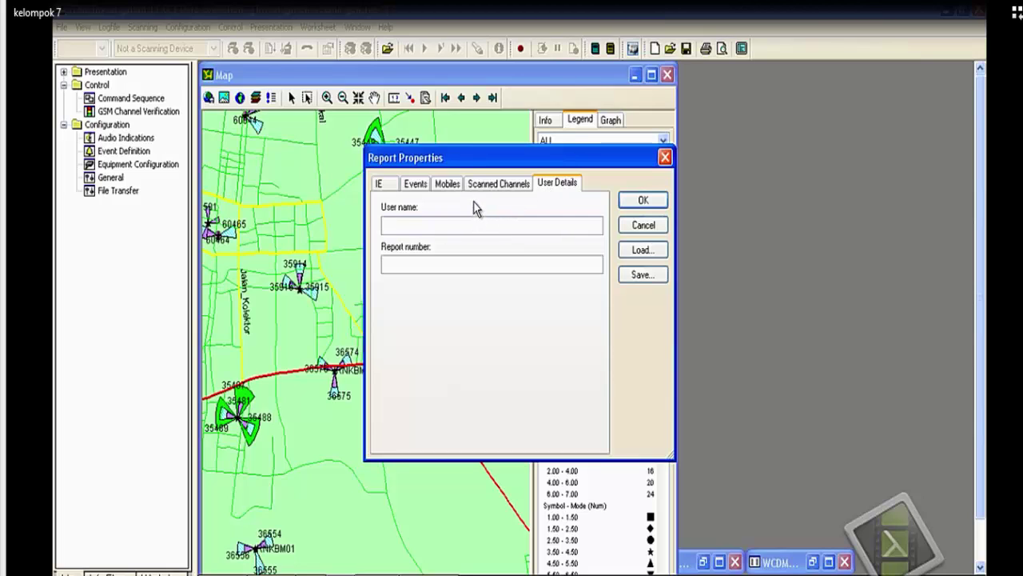
pyautogui.click(630, 202)
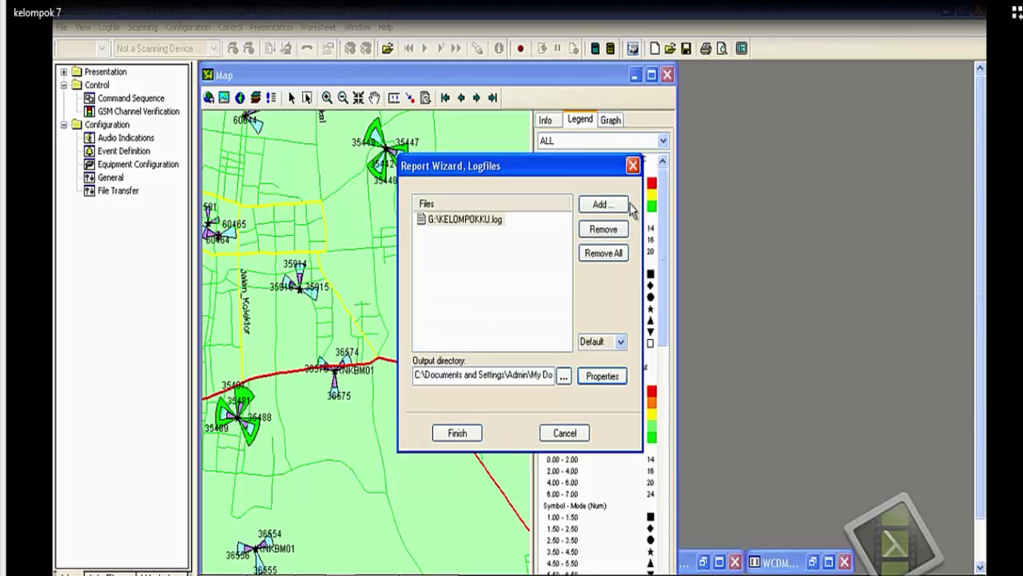
pyautogui.click(452, 436)
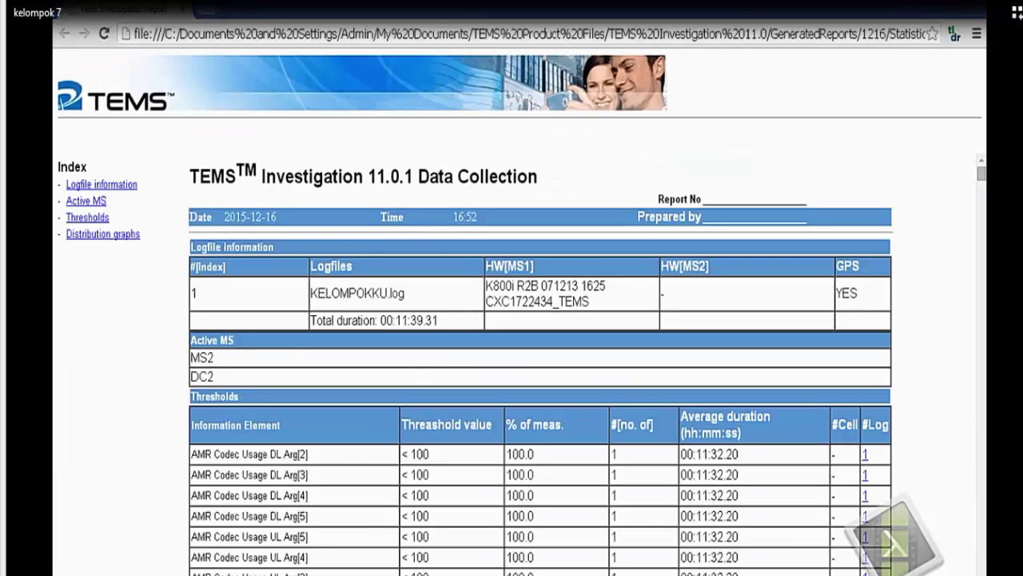
# - Review the generated report's logfile information, active MS, WCDMA thresholds table and events table
pyautogui.scroll(-3, 541, 364)
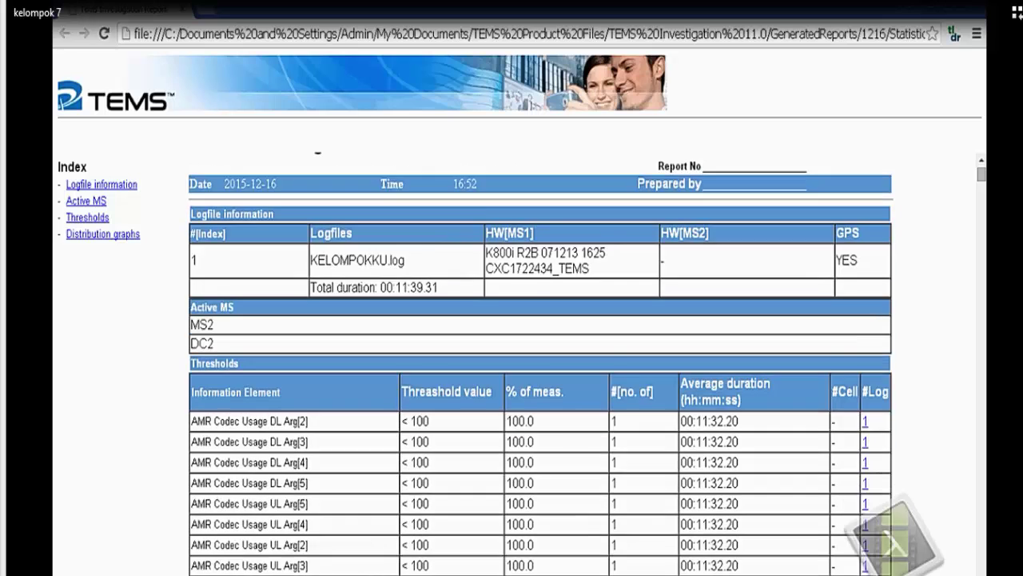
pyautogui.scroll(-5, 542, 363)
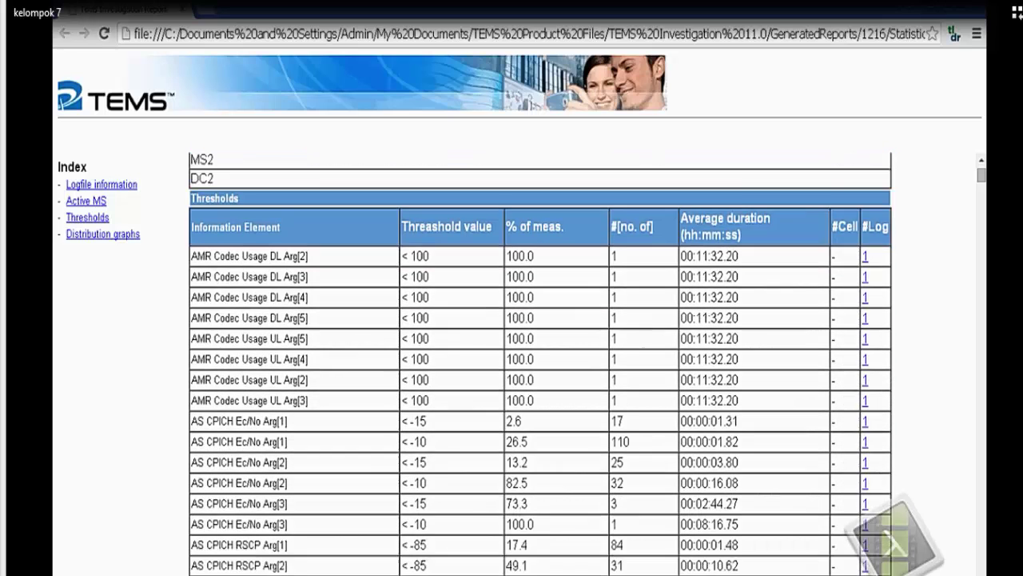
pyautogui.scroll(-6, 541, 364)
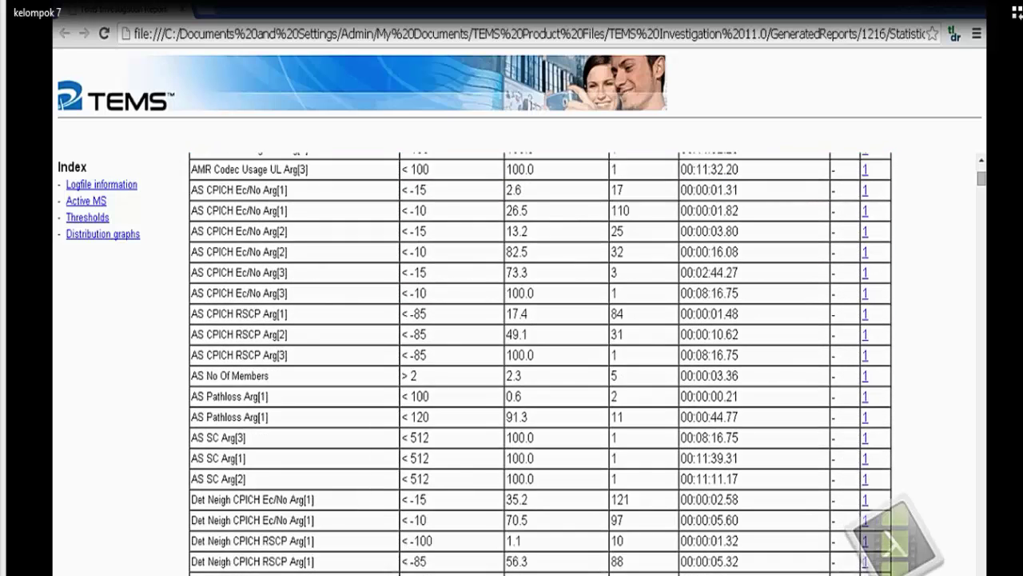
pyautogui.scroll(-6, 541, 364)
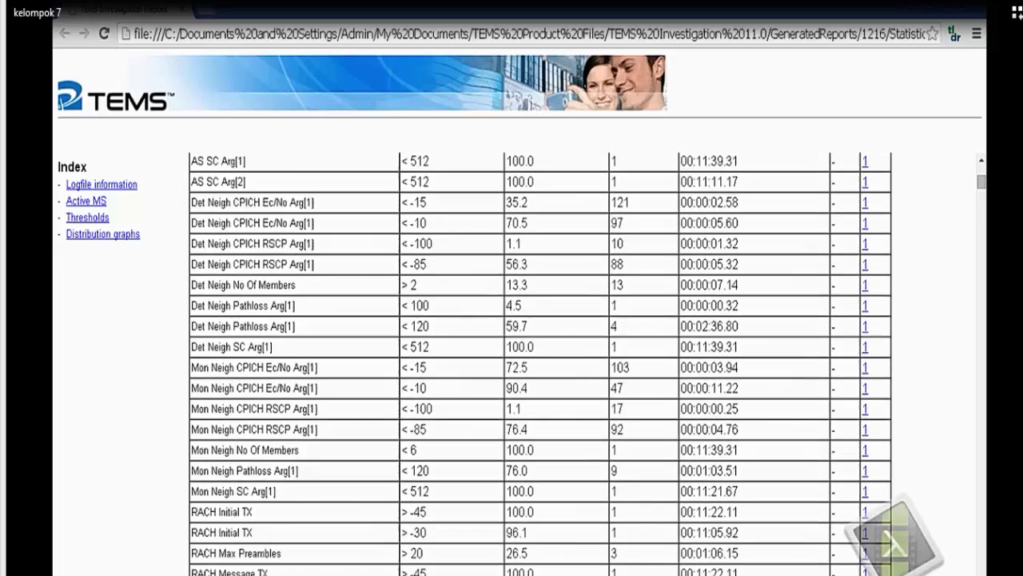
pyautogui.scroll(-6, 541, 364)
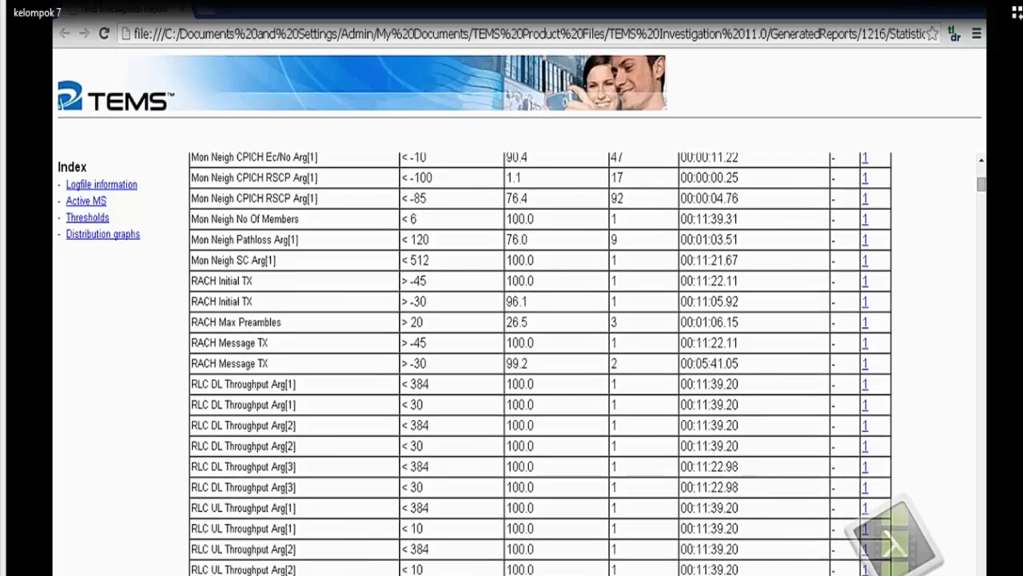
pyautogui.scroll(-5, 541, 364)
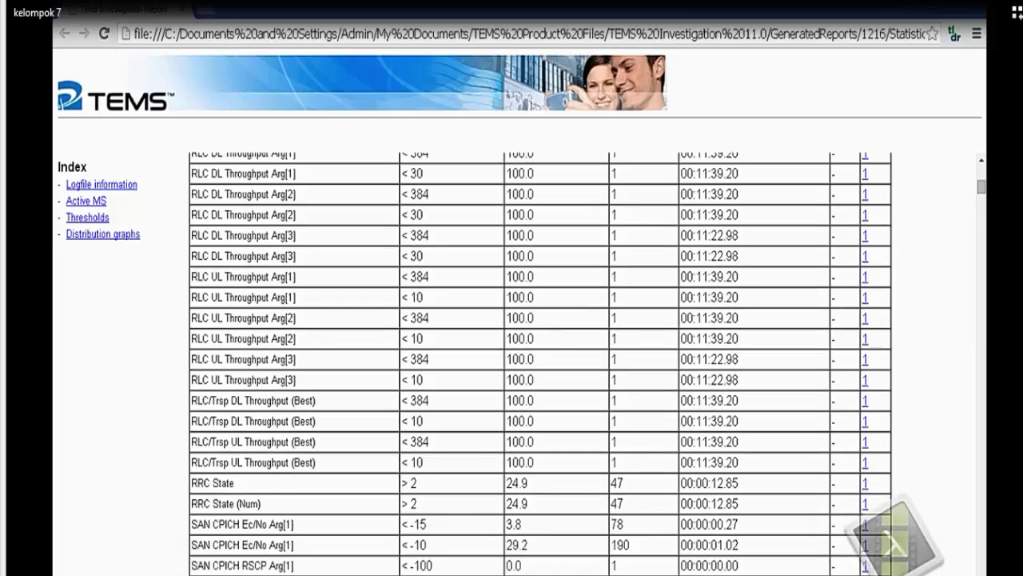
pyautogui.scroll(-6, 541, 364)
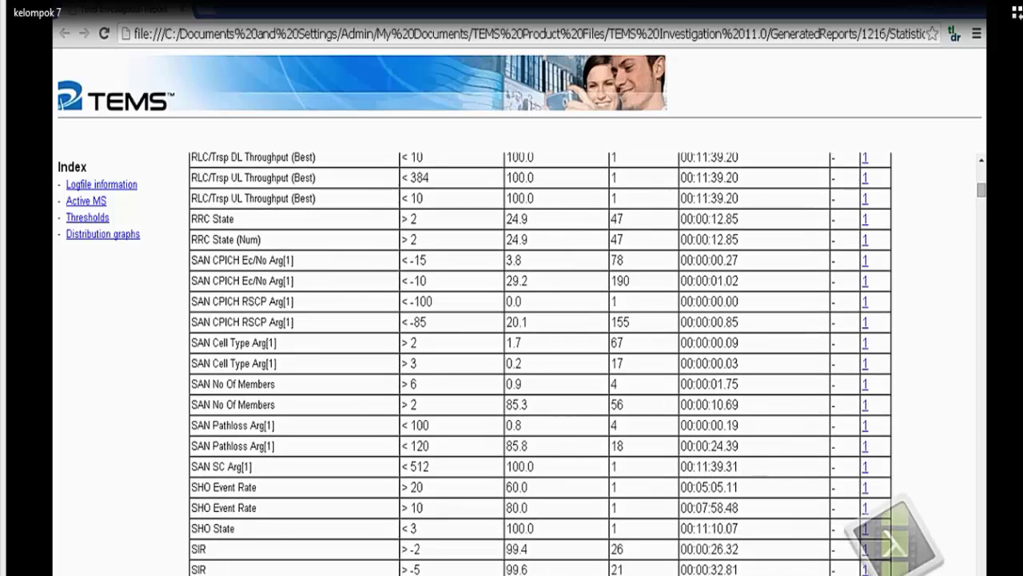
pyautogui.scroll(-5, 541, 364)
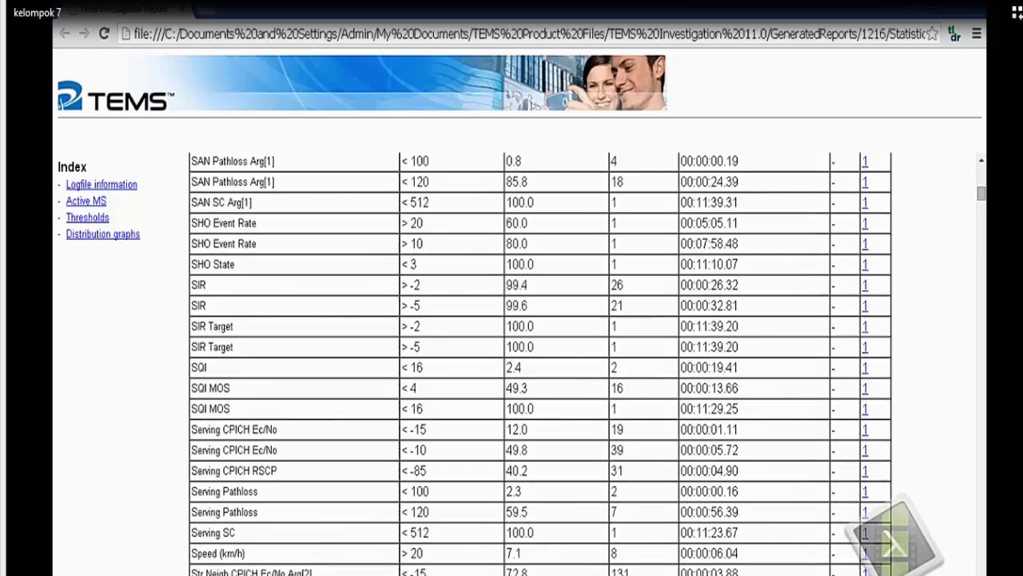
pyautogui.scroll(-17, 542, 364)
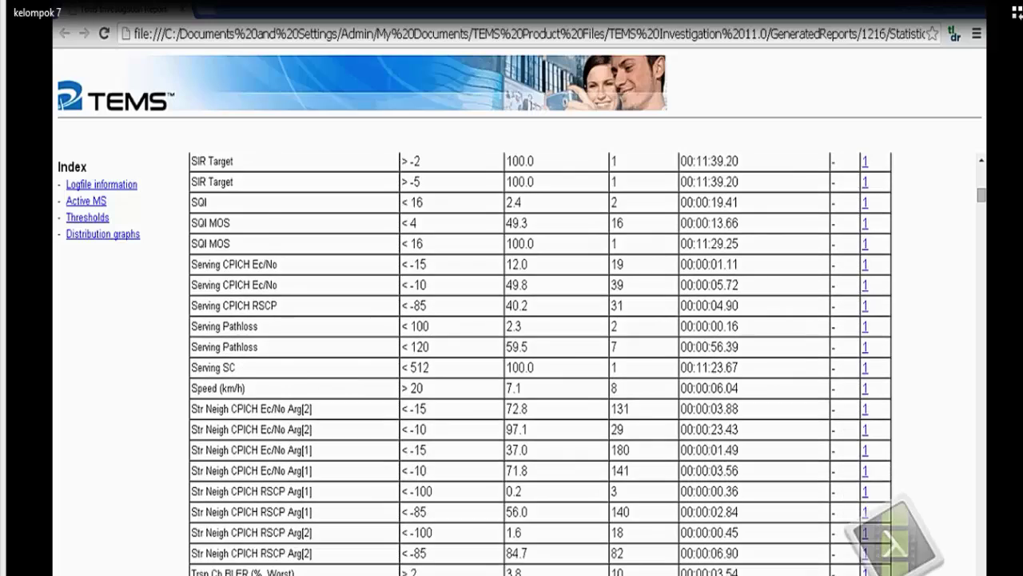
pyautogui.scroll(-6, 542, 364)
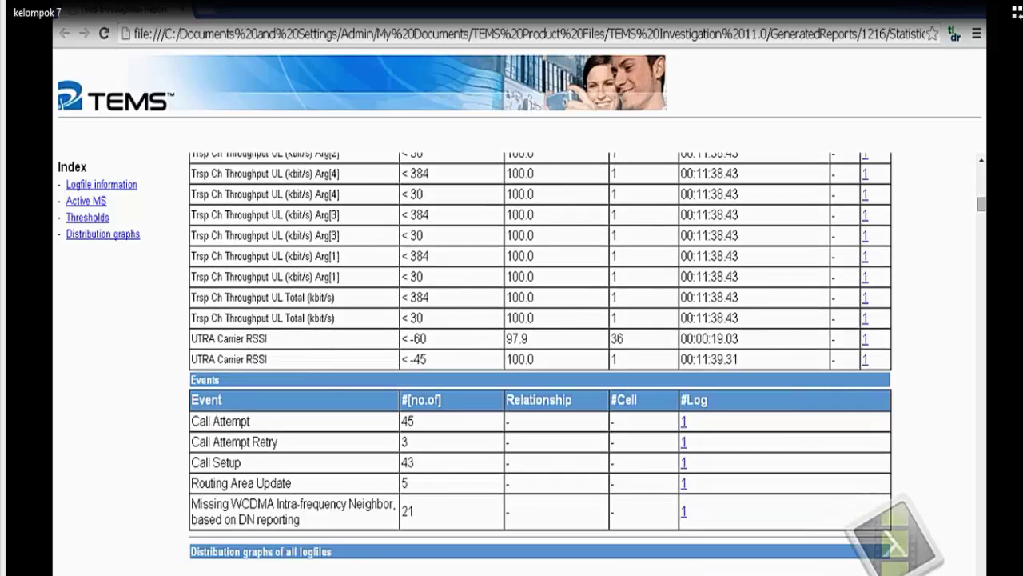
# - Examine the report's distribution graphs from AMR Codec Usage through AS CPICH Ec/No
pyautogui.scroll(-9, 542, 364)
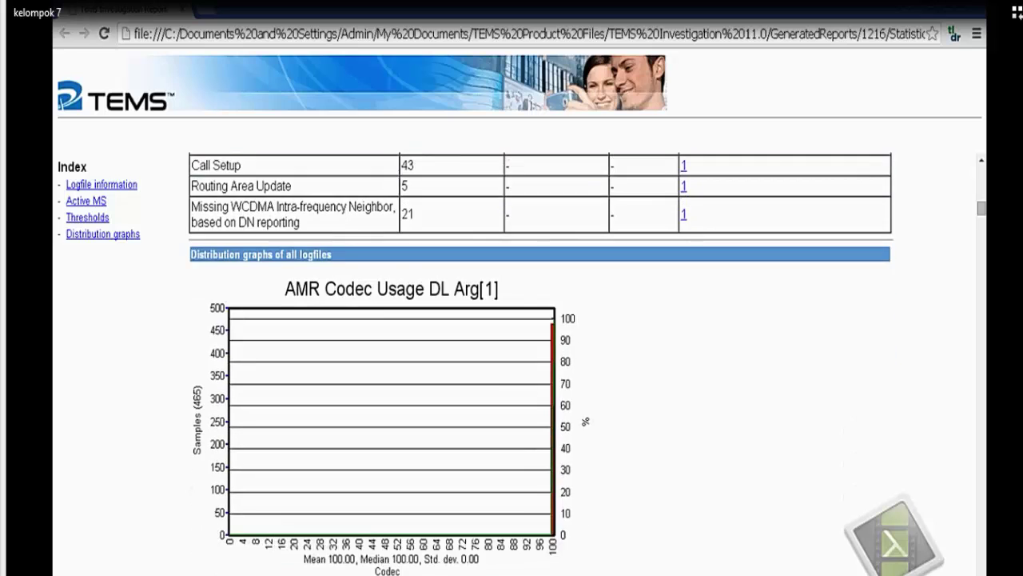
pyautogui.scroll(-6, 541, 364)
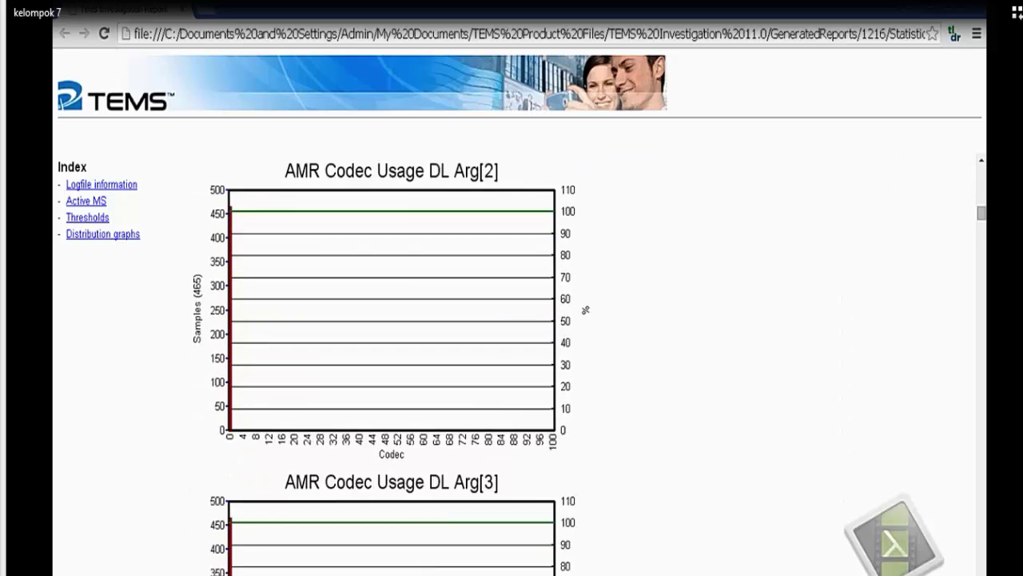
pyautogui.scroll(-2, 541, 363)
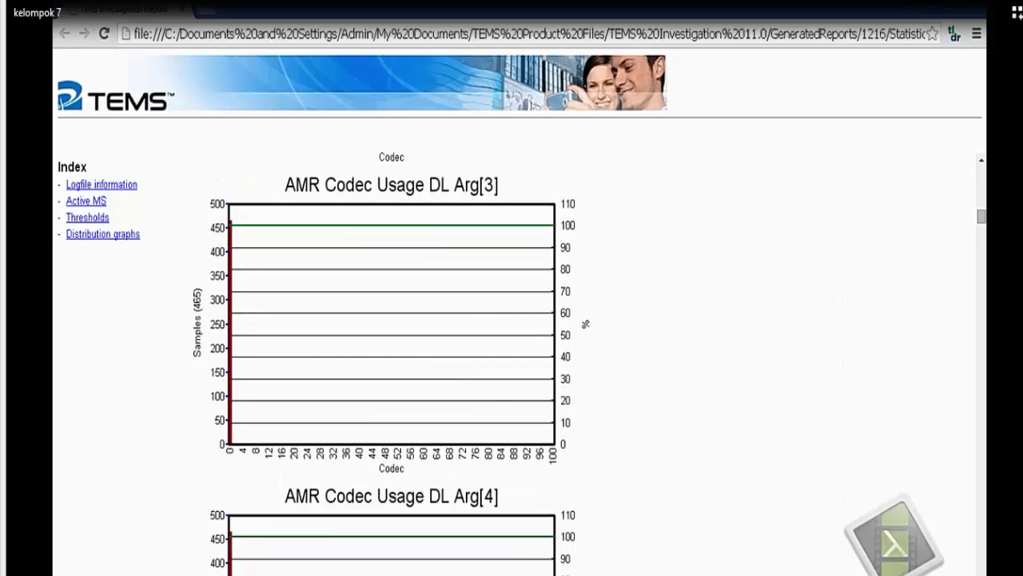
pyautogui.scroll(-7, 541, 364)
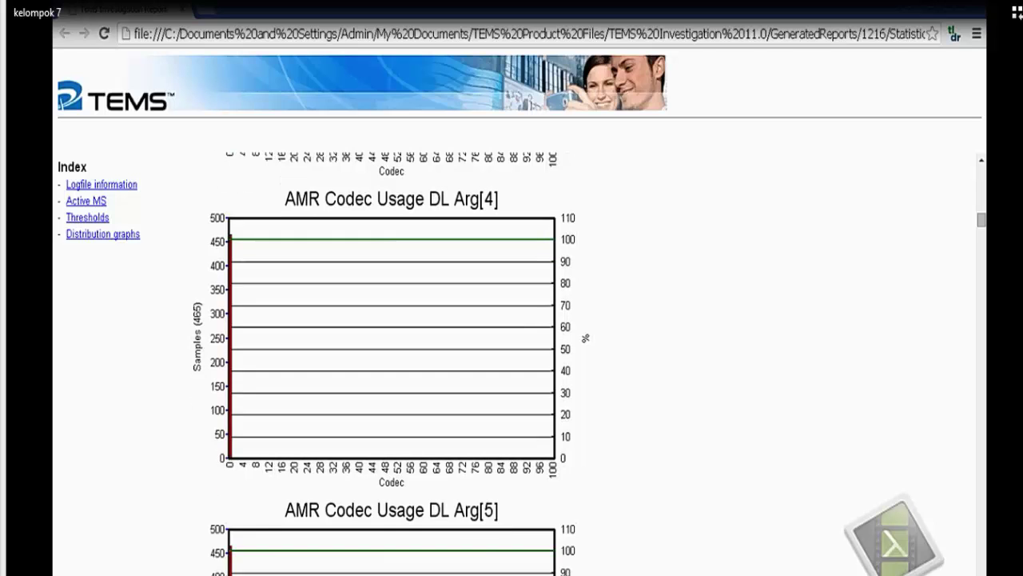
pyautogui.scroll(-8, 392, 360)
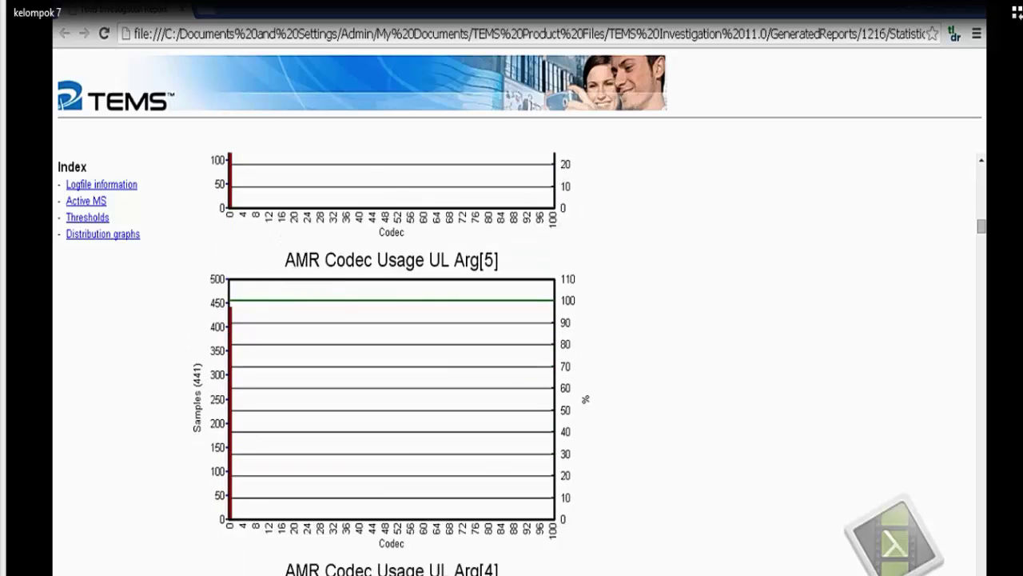
pyautogui.scroll(-9, 391, 360)
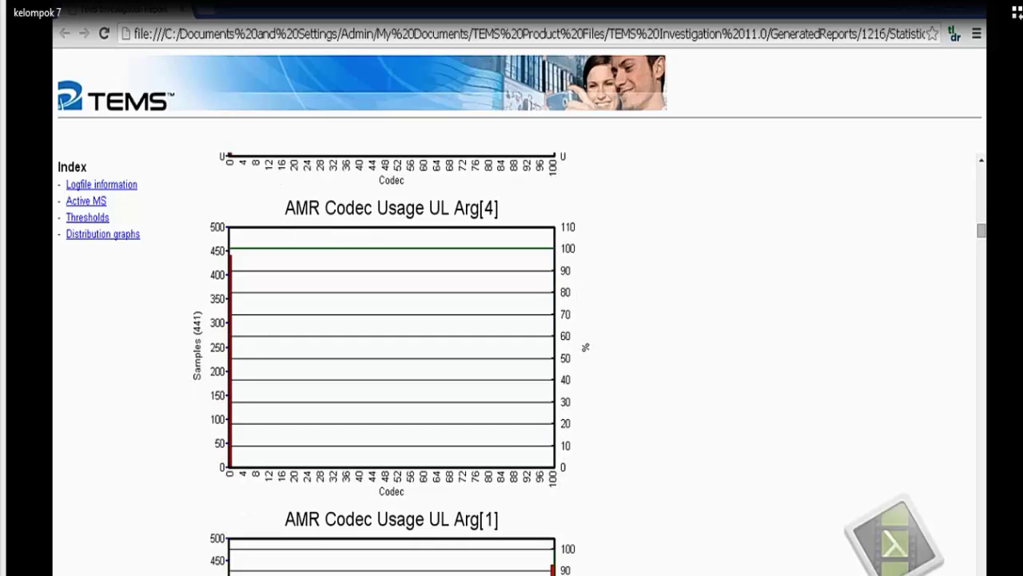
pyautogui.scroll(-19, 392, 360)
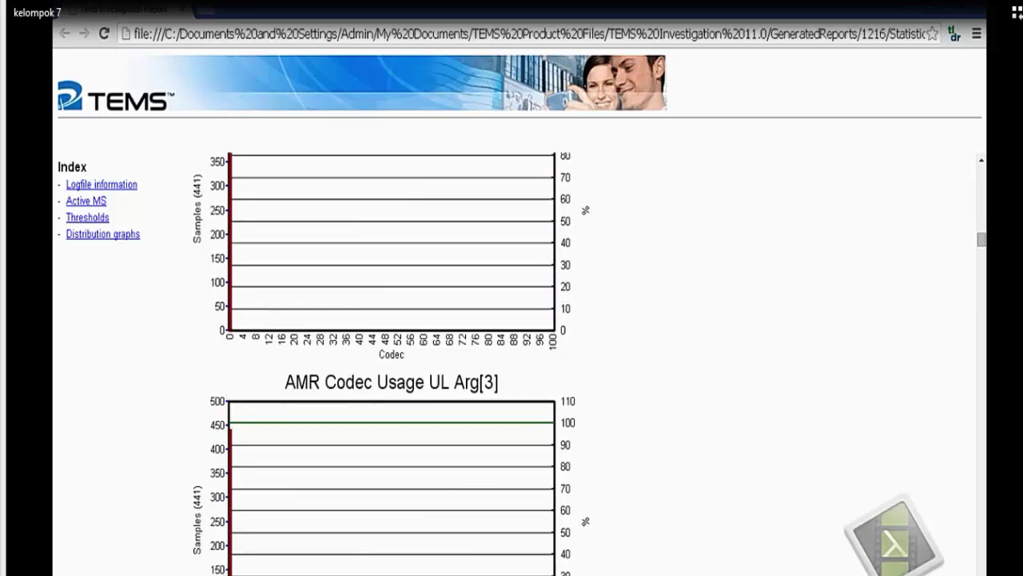
pyautogui.scroll(-12, 392, 360)
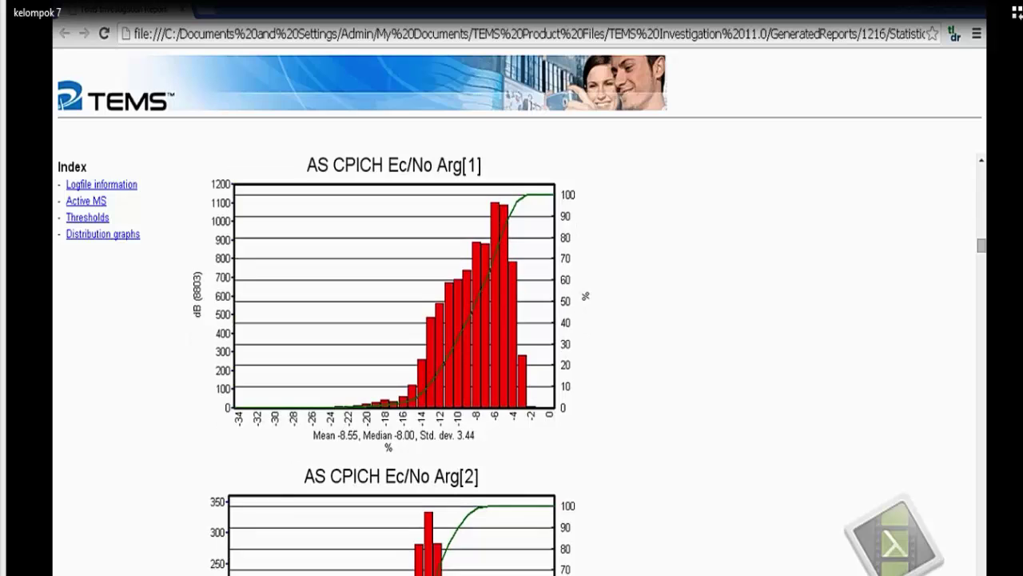
# - Examine the report's AS CPICH Ec/No Arg[2] and Arg[3] distribution graphs
pyautogui.scroll(-7, 392, 359)
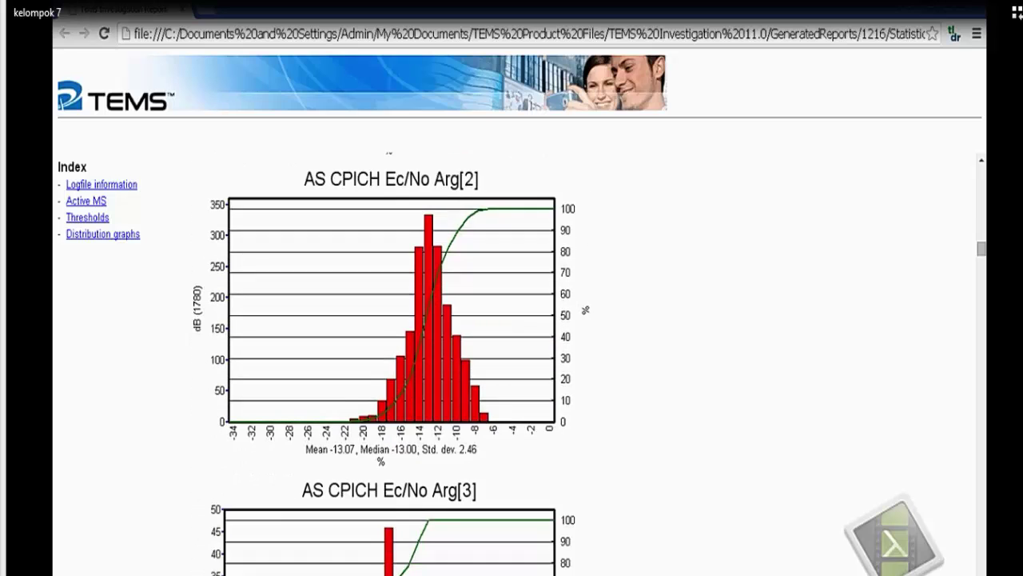
pyautogui.scroll(-5, 392, 359)
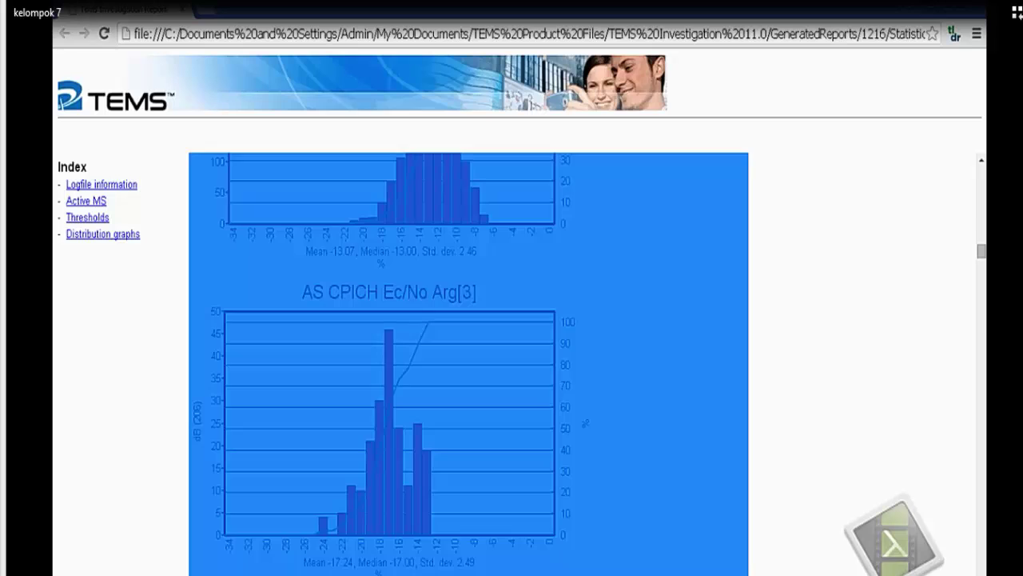
pyautogui.scroll(-1, 931, 470)
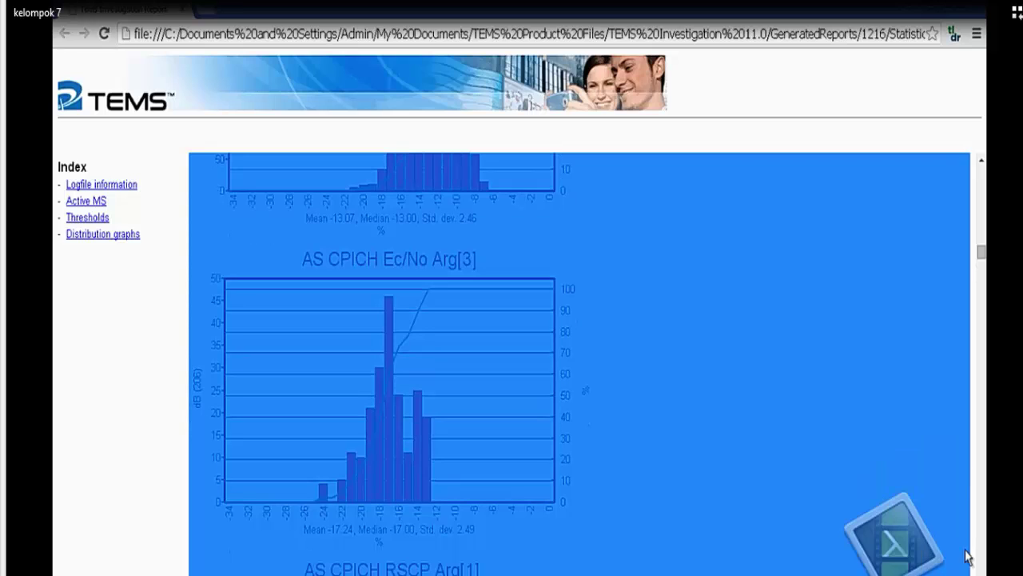
pyautogui.click(885, 285)
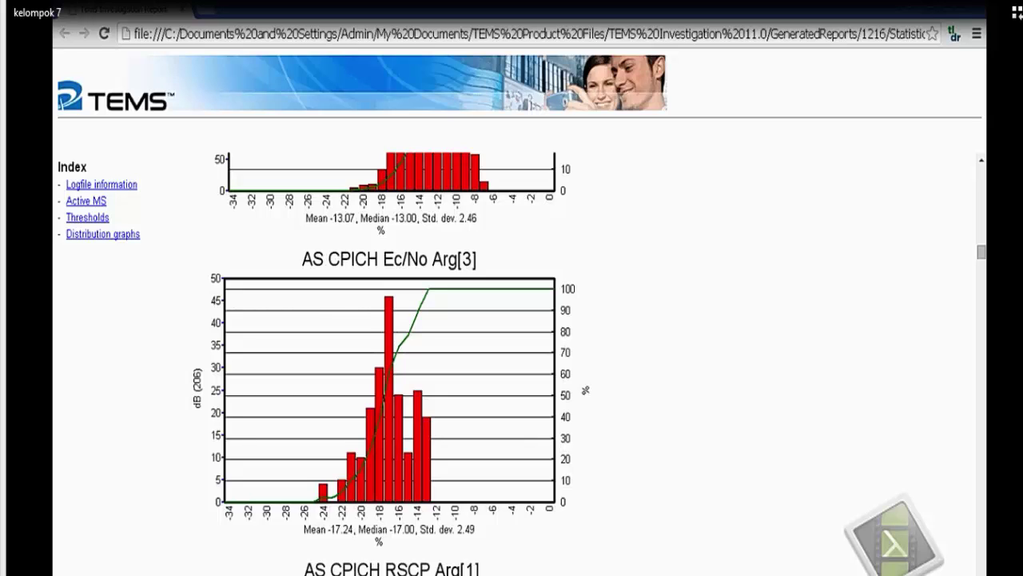
# - Start MapInfo Professional 8.5 SCP and dismiss its startup options without restoring a session
pyautogui.press('super')
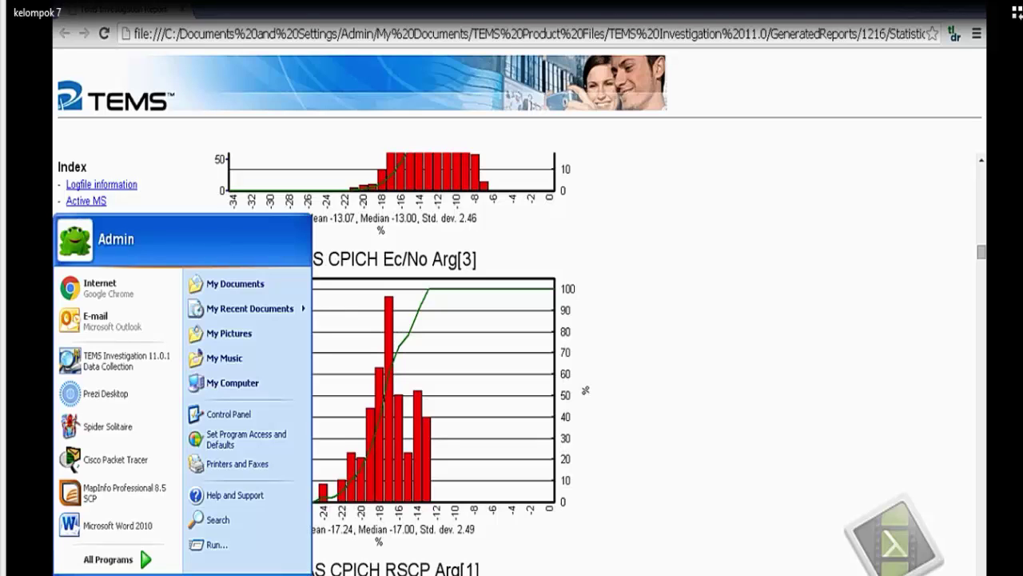
pyautogui.click(118, 501)
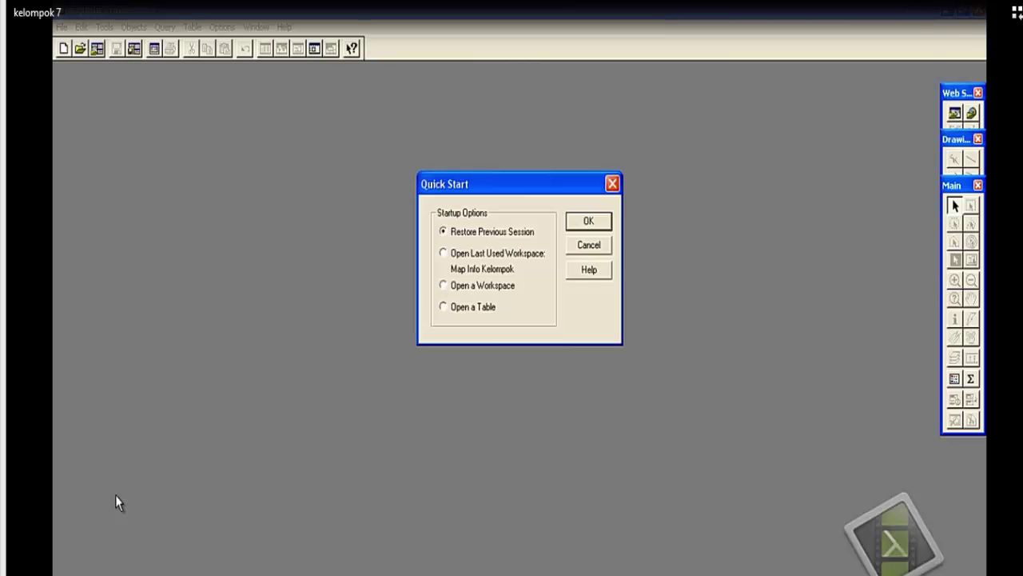
pyautogui.click(588, 246)
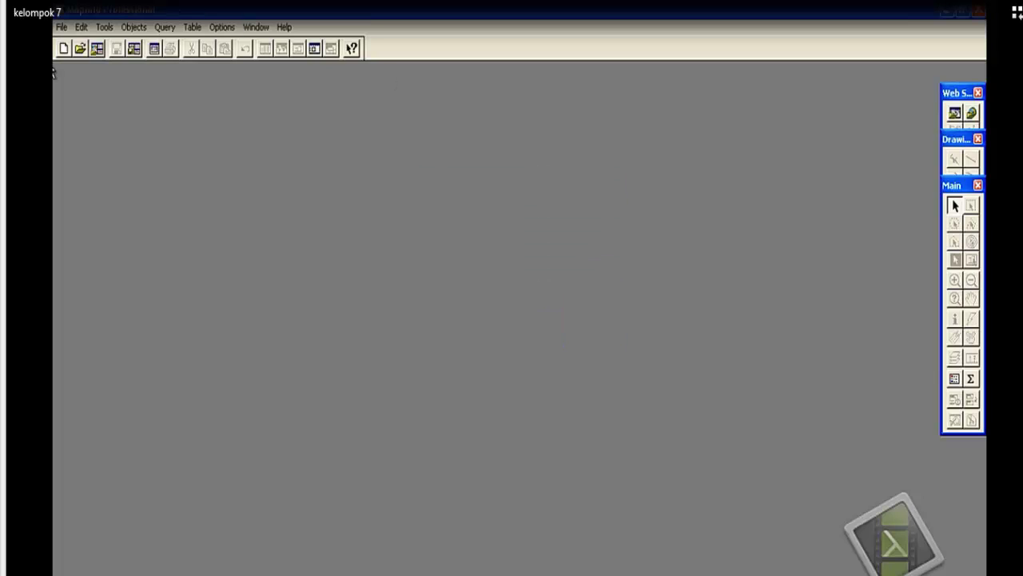
# - Open the MapInfo table 1KELOMPOKKU2 from the export folder on drive G:
pyautogui.click(61, 28)
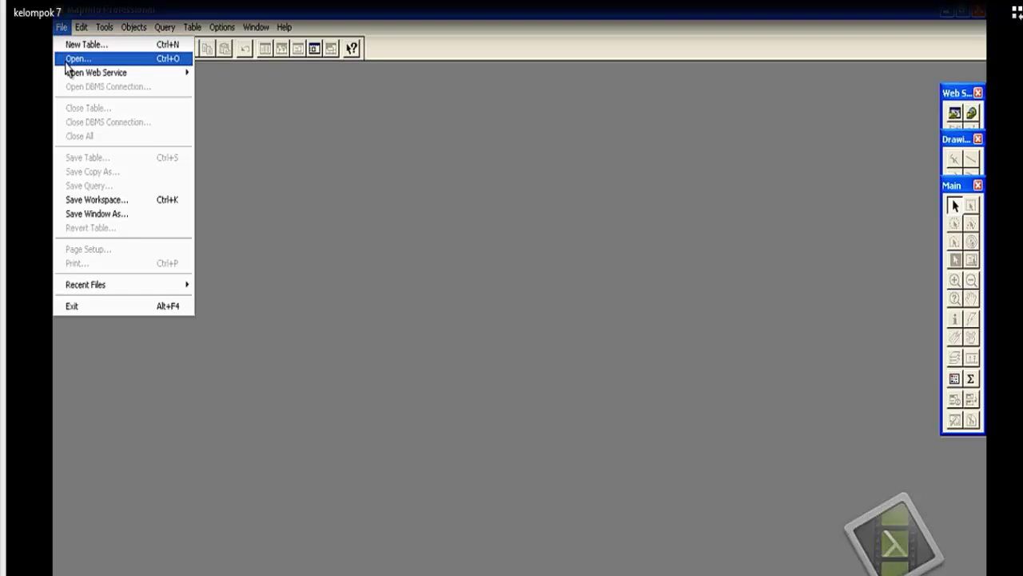
pyautogui.click(67, 59)
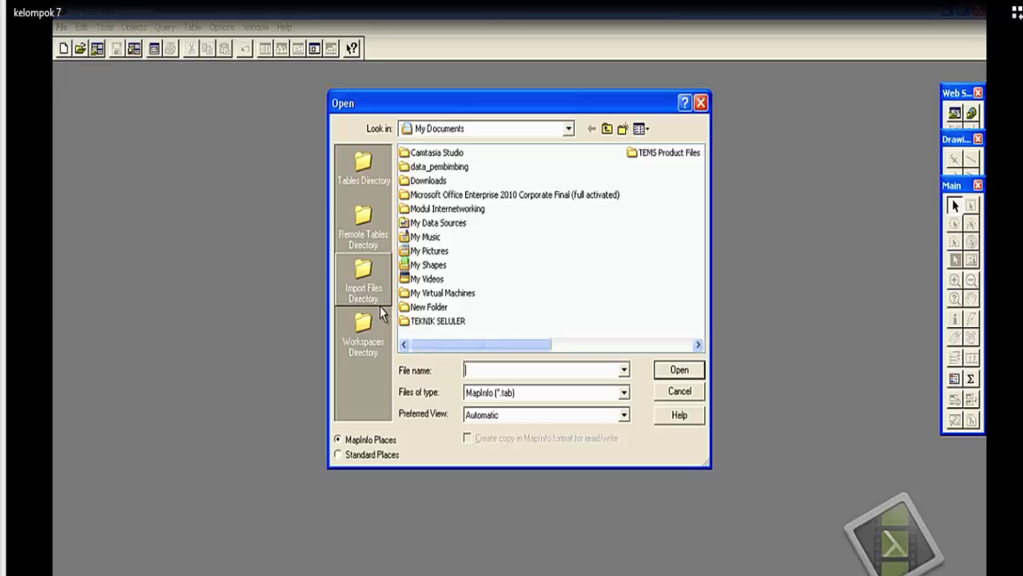
pyautogui.click(570, 130)
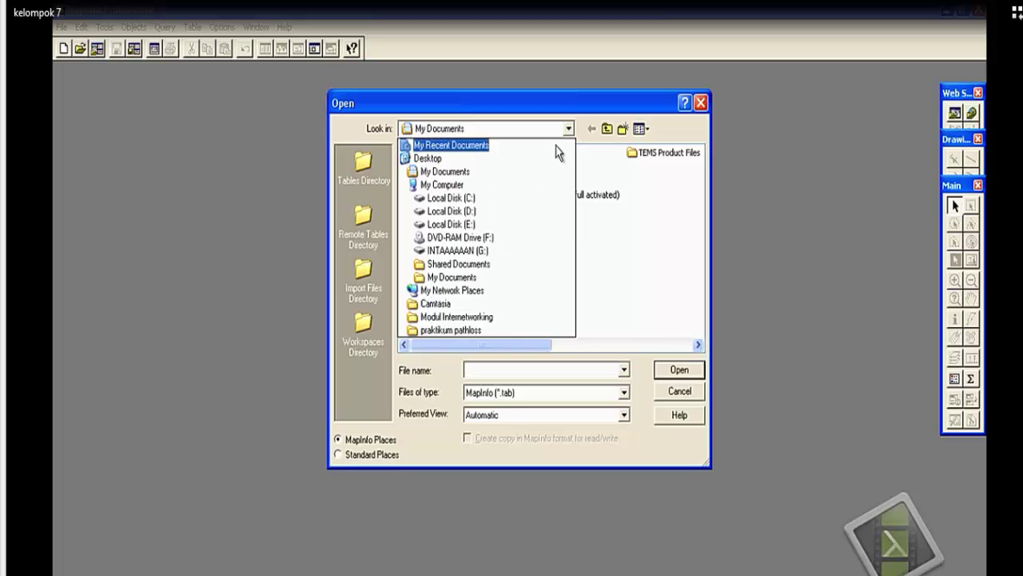
pyautogui.click(485, 251)
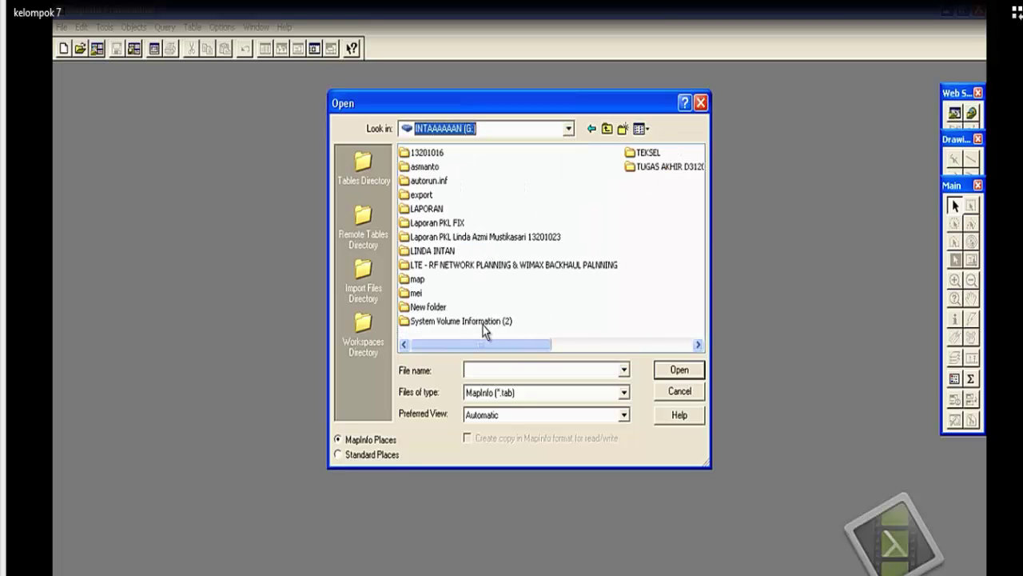
pyautogui.doubleClick(420, 195)
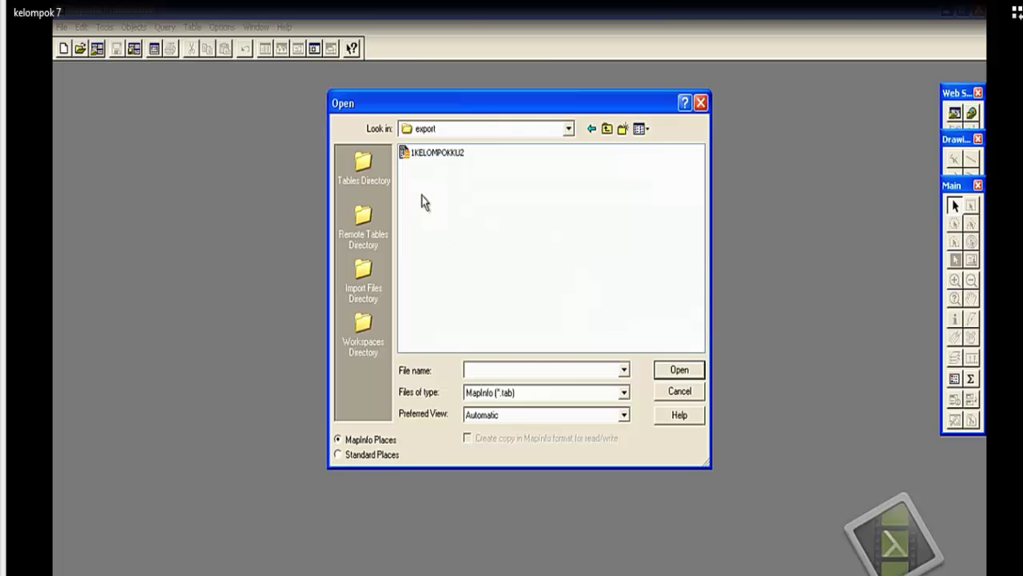
pyautogui.click(440, 159)
pyautogui.click(679, 369)
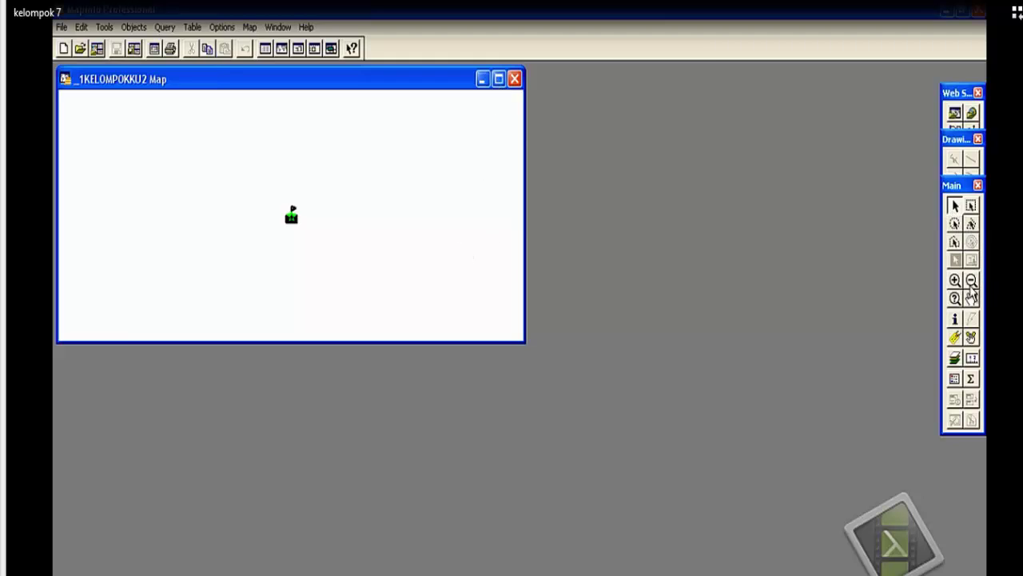
# - Maximize the _1KELOMPOKKU2 map and inspect the drive-test route at an enlarged scale
pyautogui.click(954, 279)
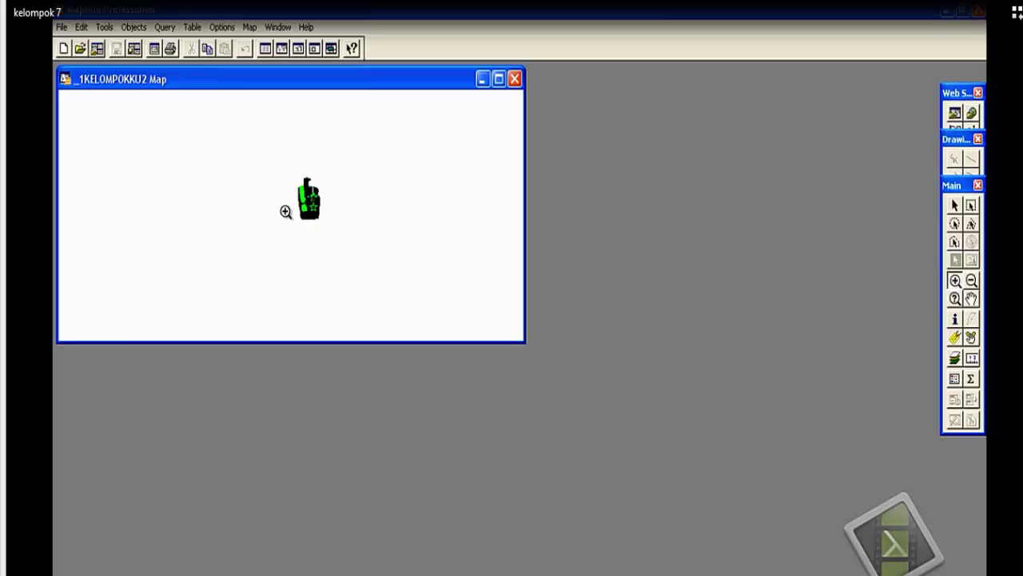
pyautogui.click(318, 209)
pyautogui.click(293, 205)
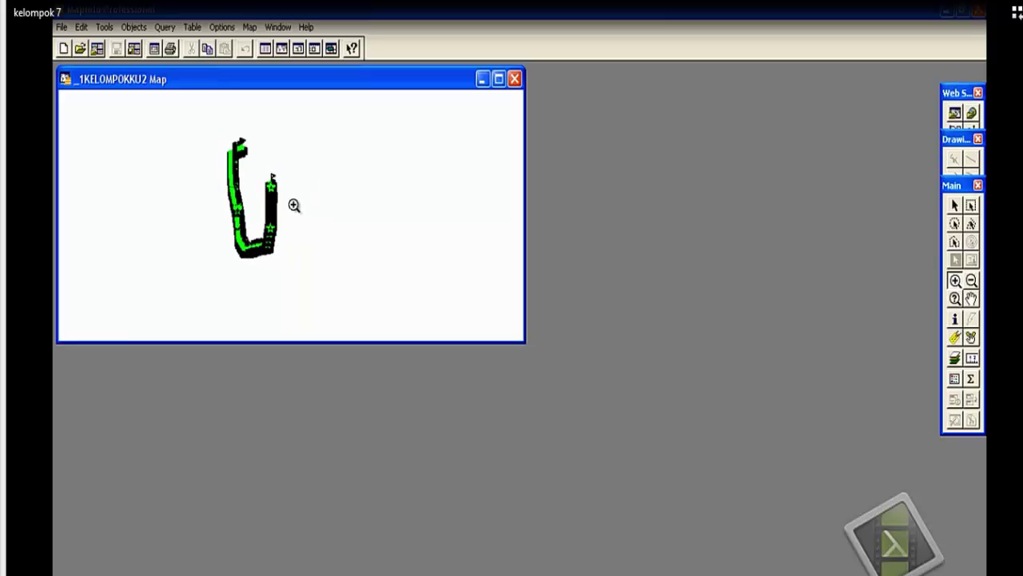
pyautogui.click(269, 208)
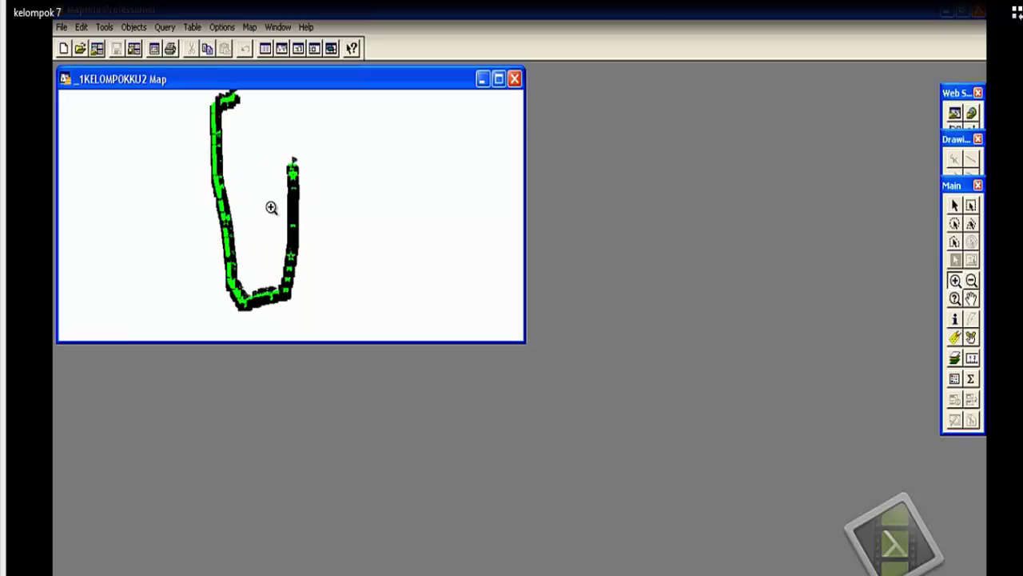
pyautogui.click(499, 80)
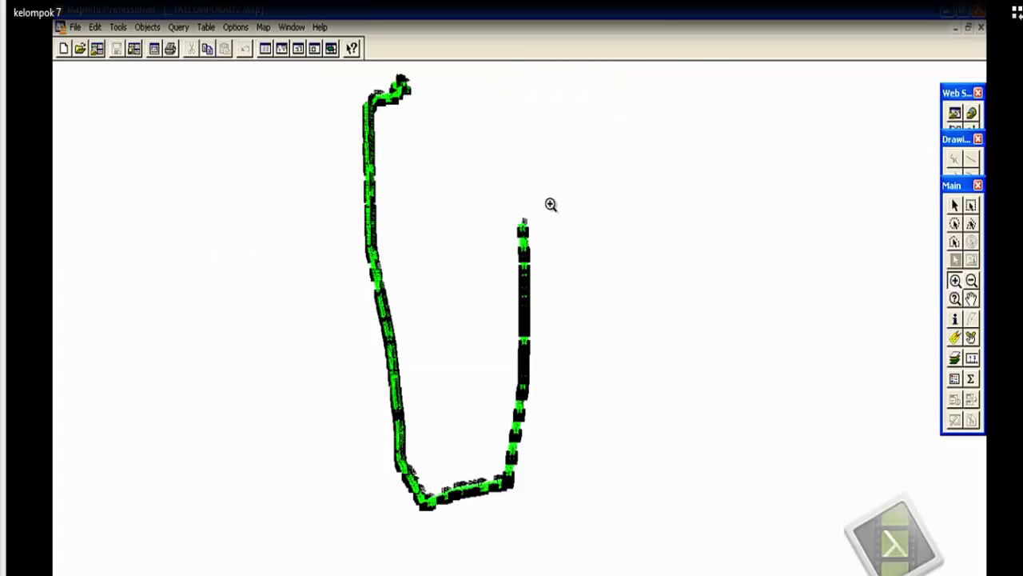
pyautogui.click(460, 193)
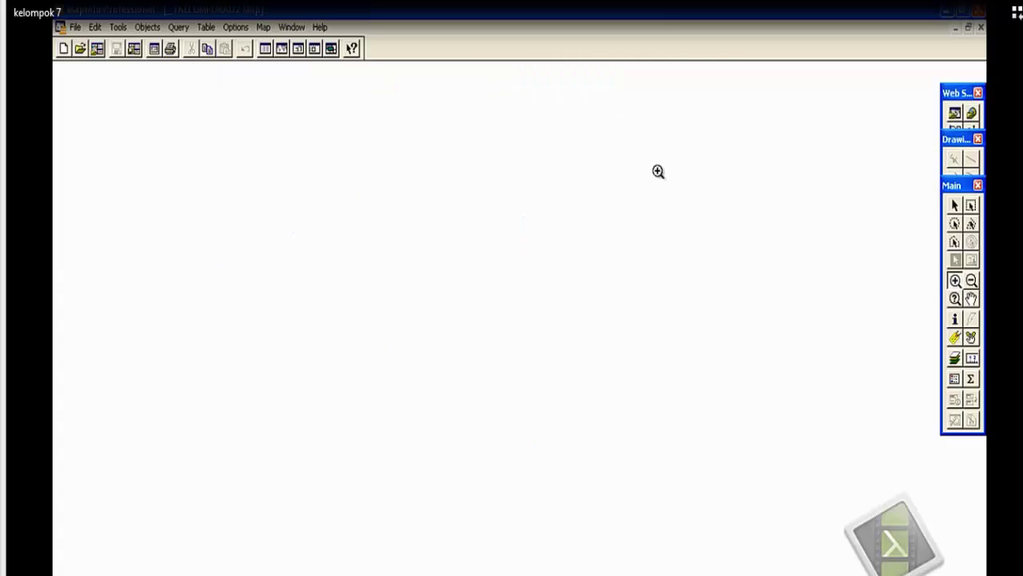
pyautogui.click(971, 280)
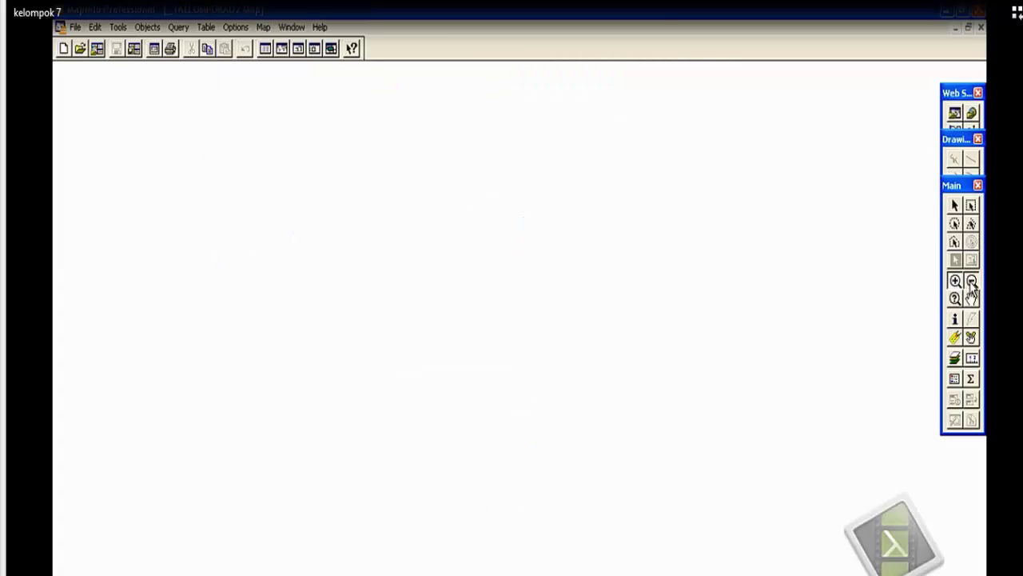
pyautogui.click(667, 321)
pyautogui.click(668, 322)
pyautogui.click(667, 321)
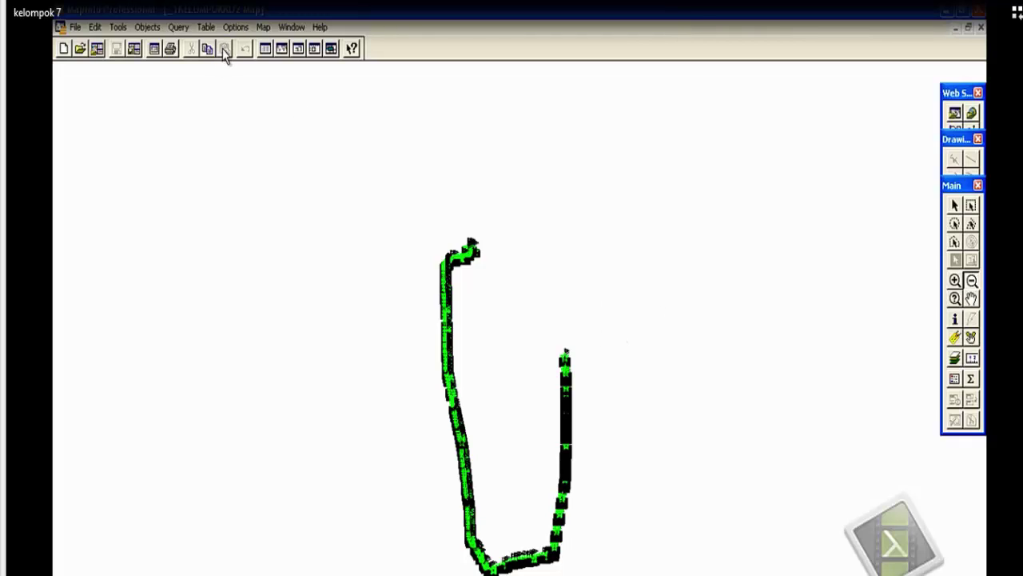
# - Start a thematic map with the Region Ranges Default template, using table _1KELOMPOKKU2 and field ASCPICHEcNo_1
pyautogui.click(264, 27)
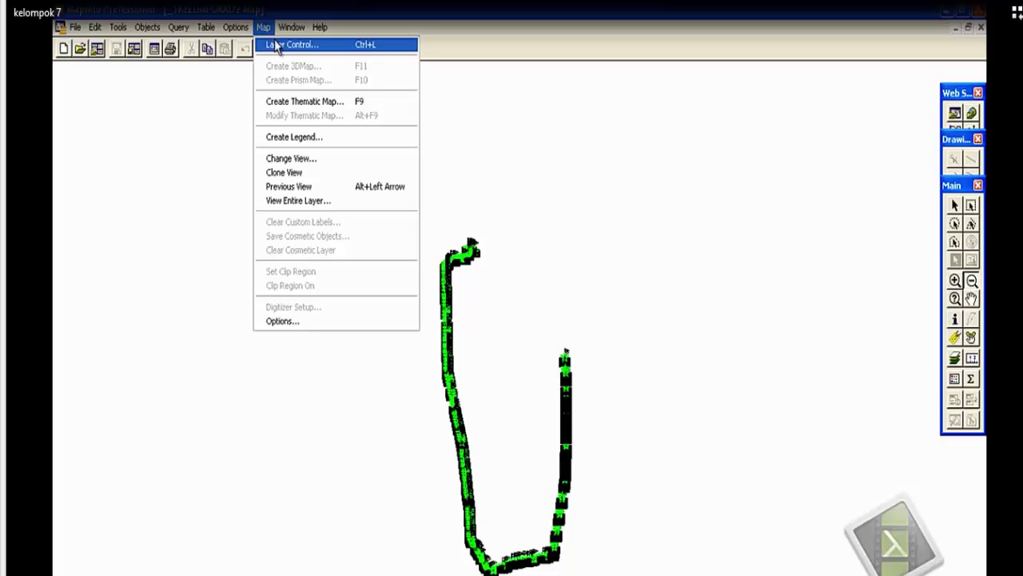
pyautogui.click(284, 100)
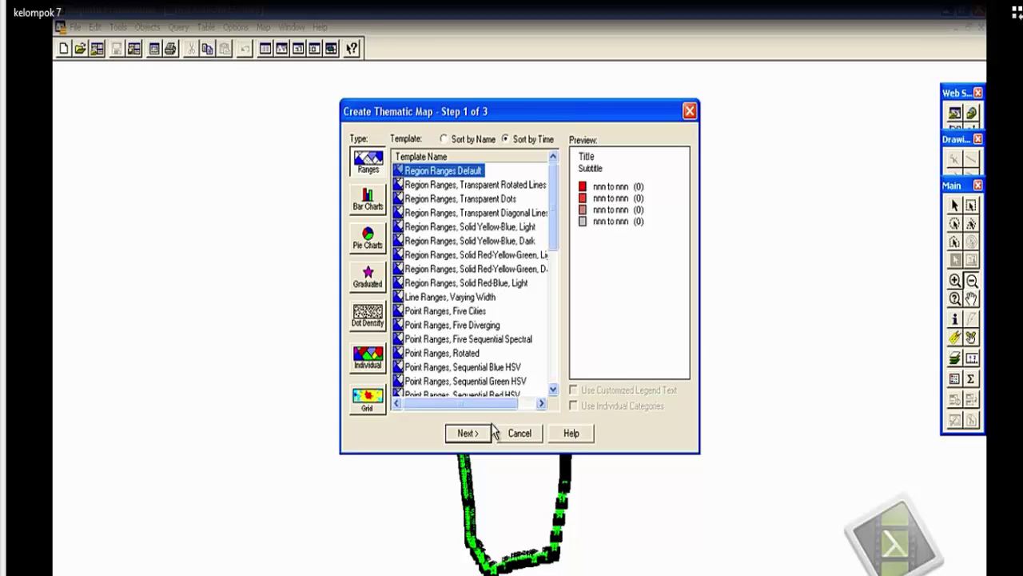
pyautogui.click(470, 434)
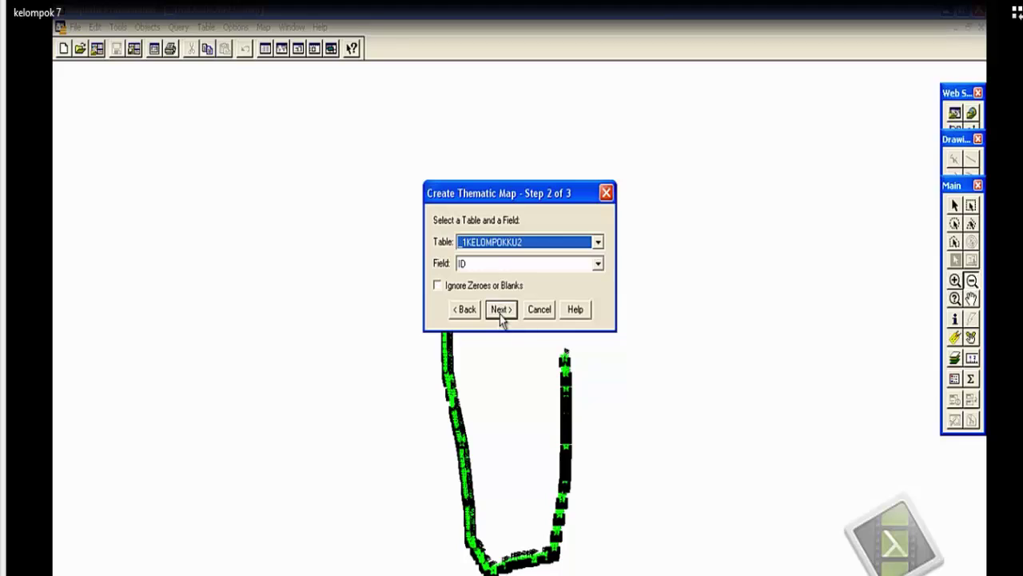
pyautogui.click(482, 264)
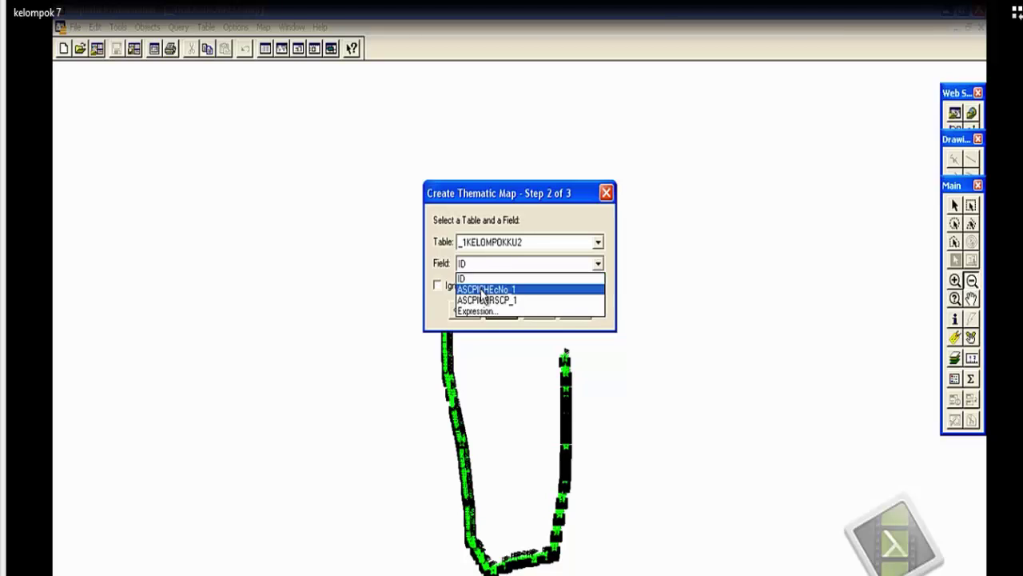
pyautogui.click(480, 290)
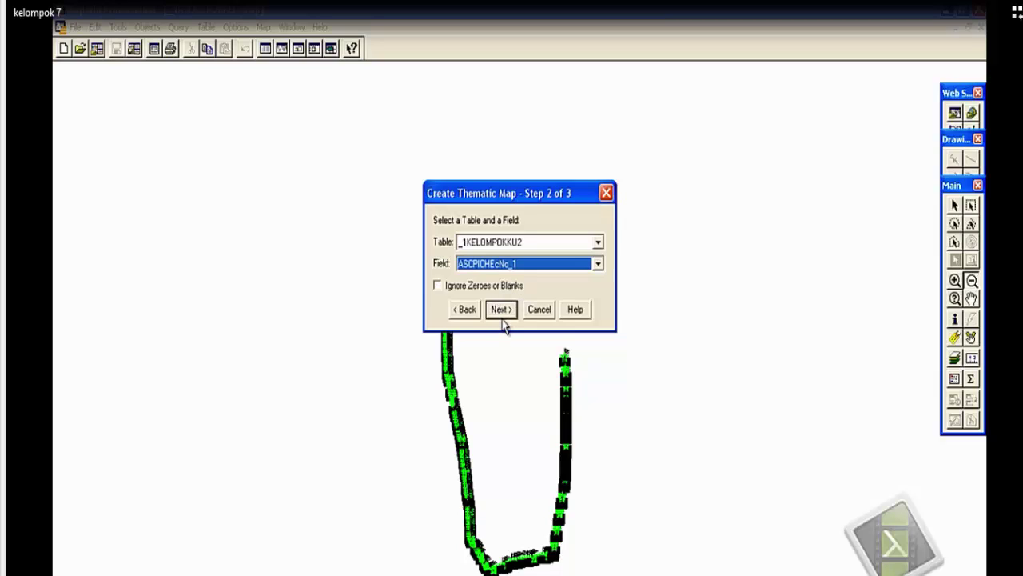
pyautogui.click(502, 309)
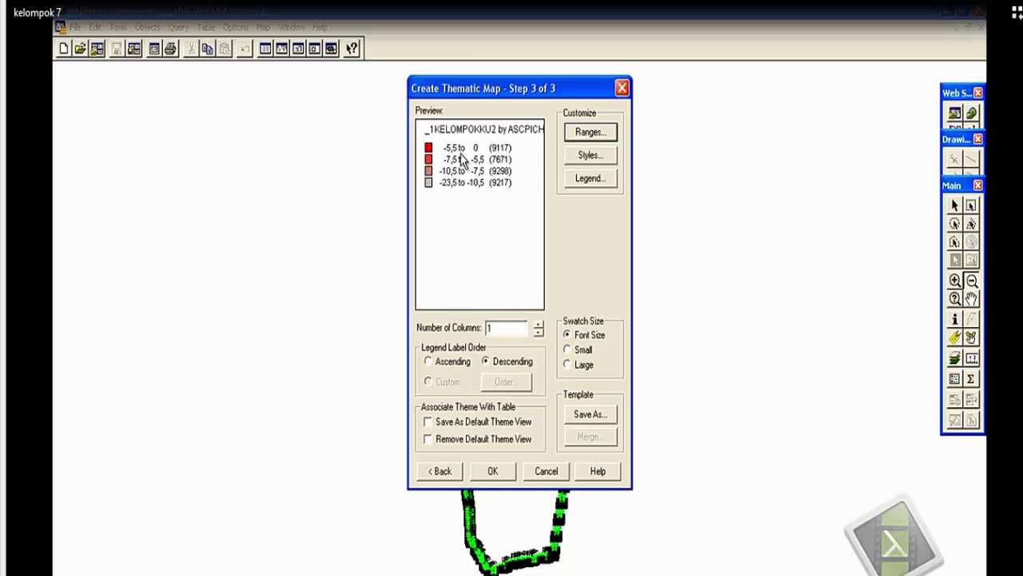
# - Open the thematic map's range customization and switch the range method to Custom
pyautogui.click(584, 133)
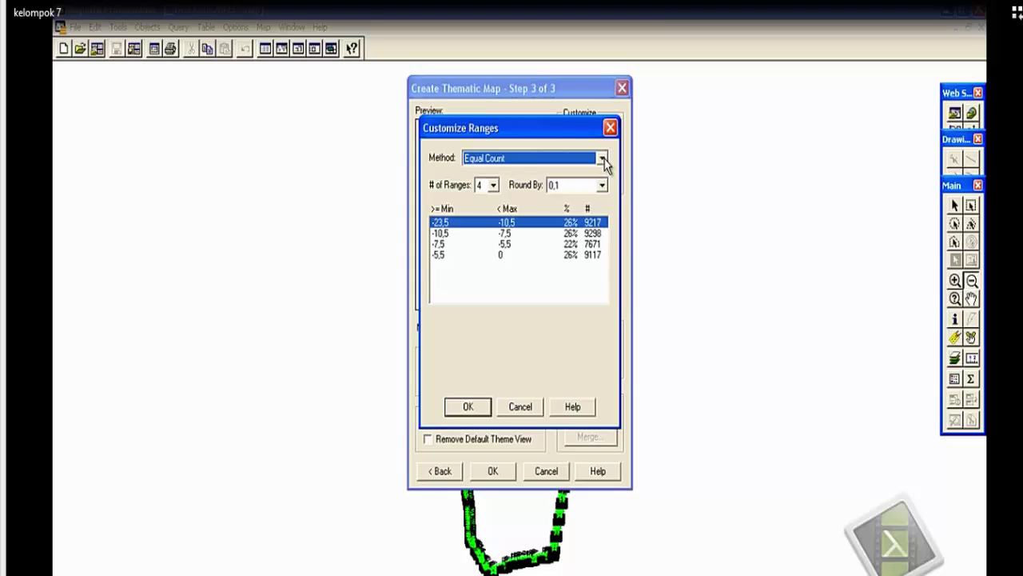
pyautogui.click(603, 159)
pyautogui.click(486, 228)
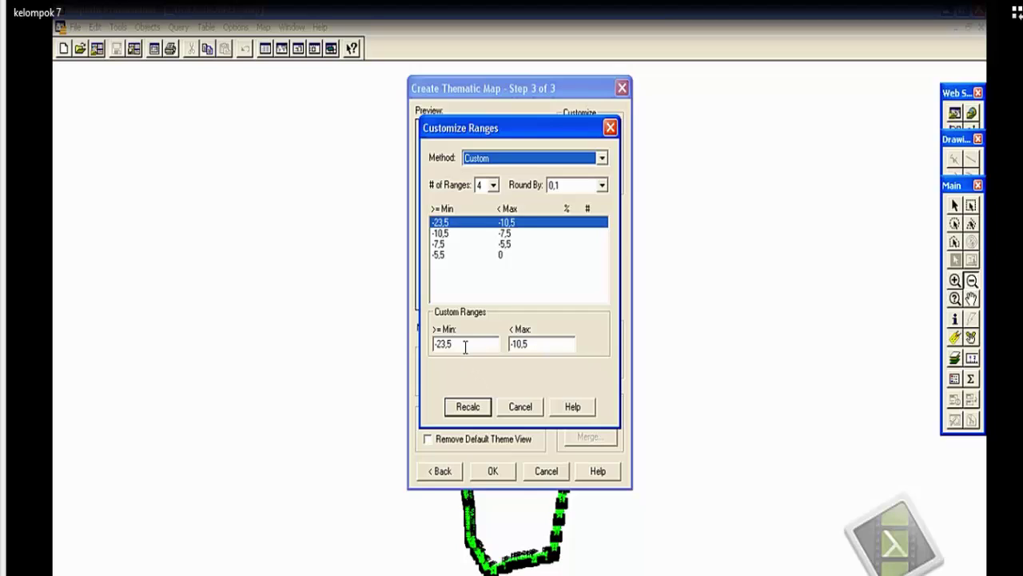
# - Set the first custom range to minimum -6 and maximum 0, and set rounding to none
pyautogui.moveTo(465, 347); pyautogui.dragTo(432, 356)
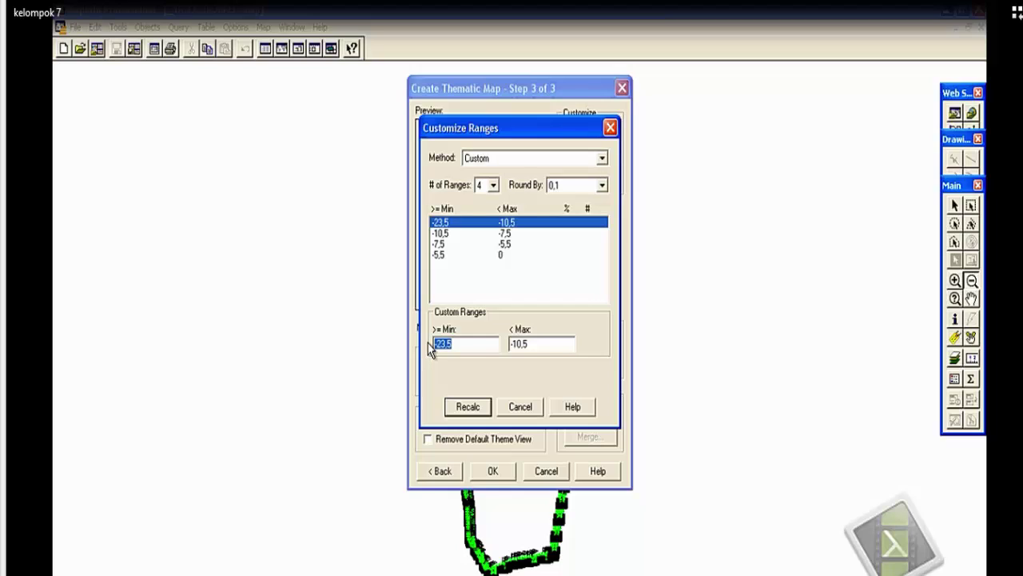
pyautogui.press('BackSpace')
pyautogui.write('-6')
pyautogui.moveTo(536, 344); pyautogui.dragTo(510, 345)
pyautogui.write('0')
pyautogui.click(603, 187)
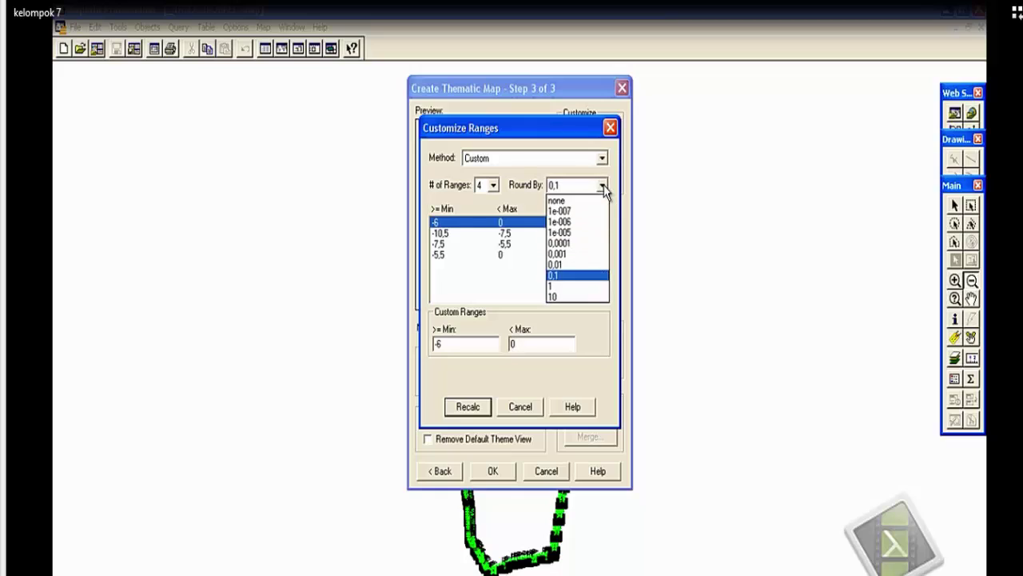
pyautogui.click(565, 203)
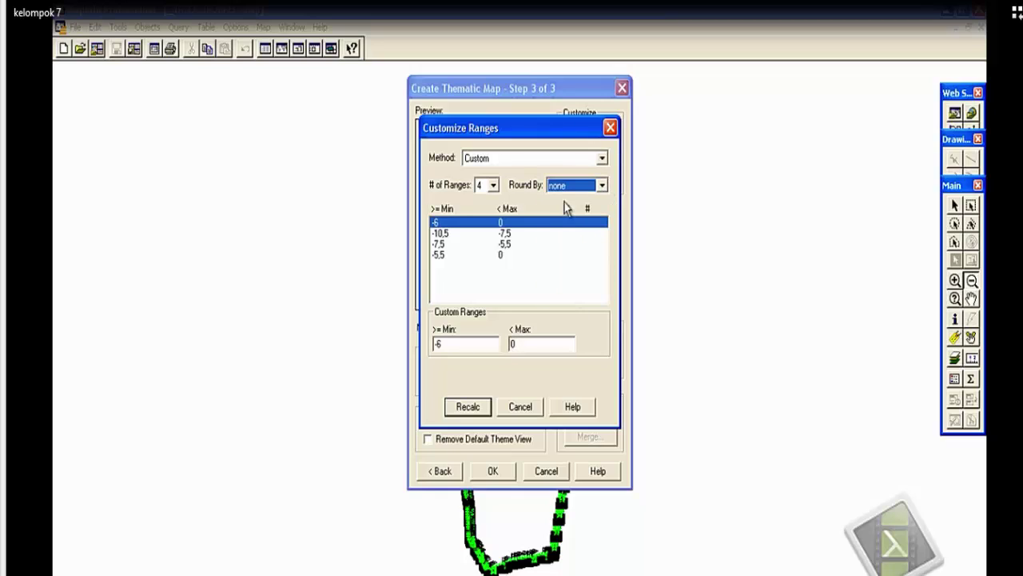
# - Set the second custom range to minimum -1 and maximum -16
pyautogui.click(495, 233)
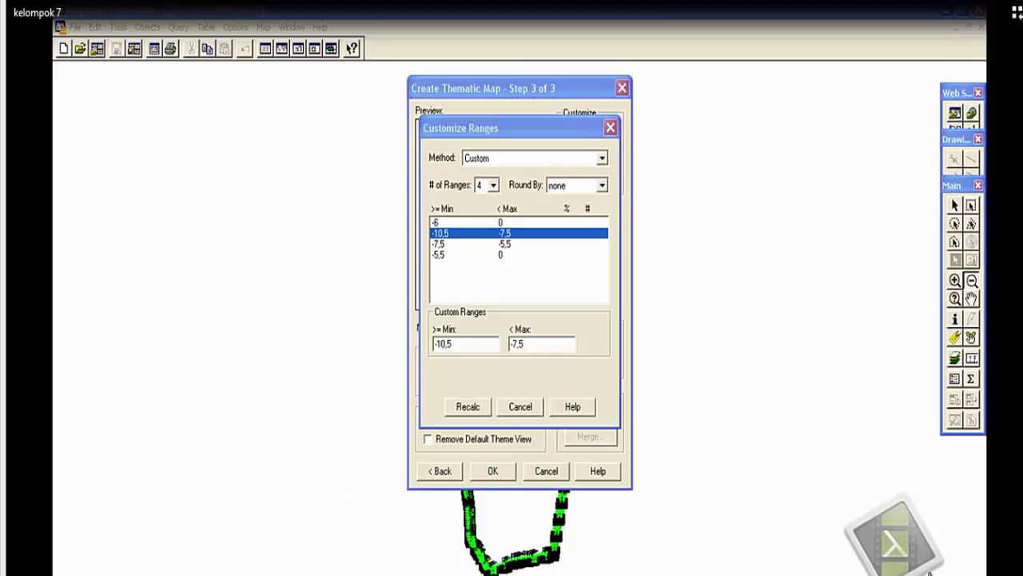
pyautogui.click(664, 424)
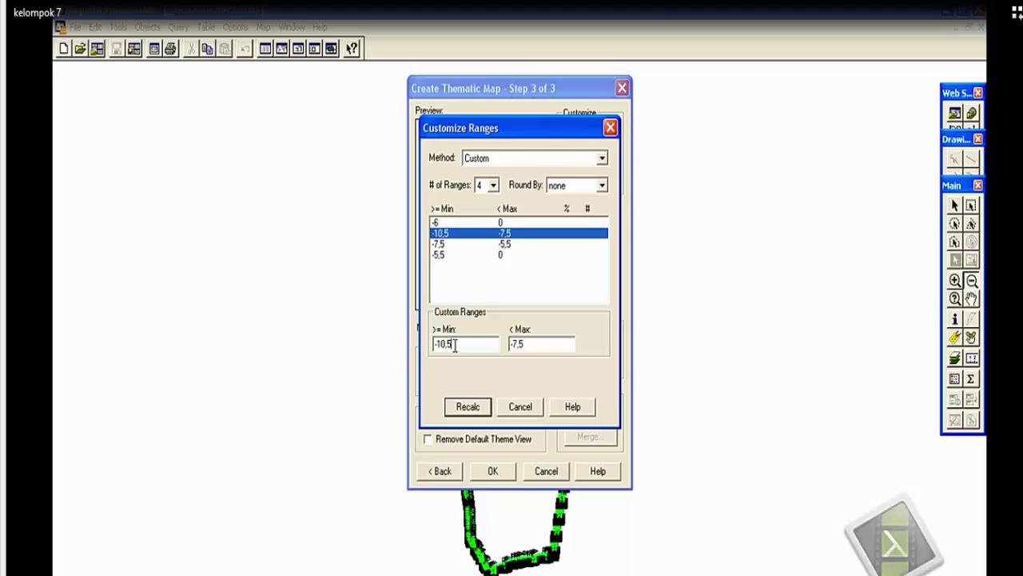
pyautogui.press('BackSpace')
pyautogui.press('BackSpace')
pyautogui.press('BackSpace')
pyautogui.click(541, 344)
pyautogui.press('BackSpace')
pyautogui.press('BackSpace')
pyautogui.press('BackSpace')
pyautogui.write('16')
# - Set the third custom range to minimum -6 and maximum -11, and select the fourth range
pyautogui.click(506, 245)
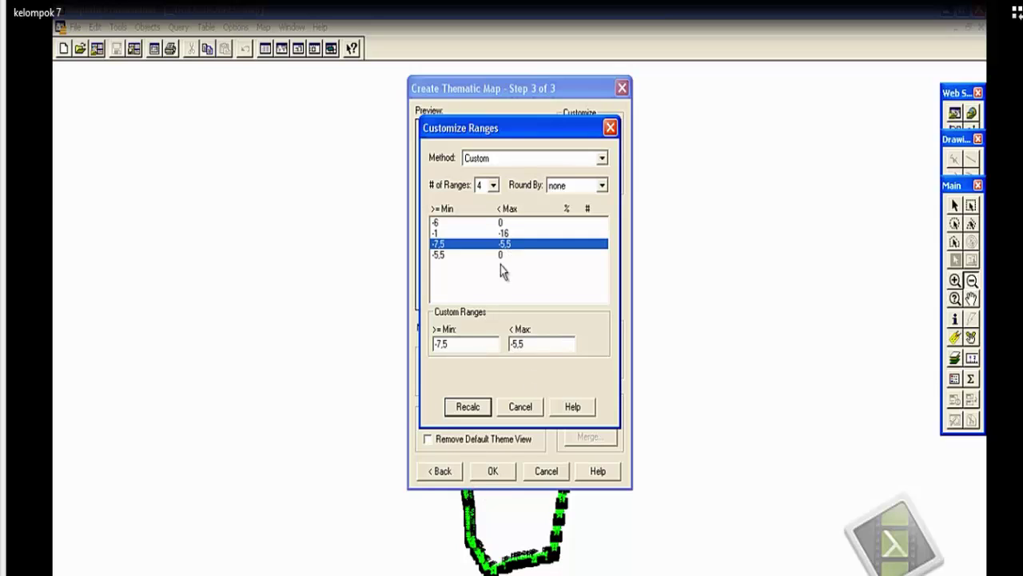
pyautogui.press('BackSpace')
pyautogui.press('BackSpace')
pyautogui.press('BackSpace')
pyautogui.write('6')
pyautogui.click(560, 346)
pyautogui.press('BackSpace')
pyautogui.press('BackSpace')
pyautogui.press('BackSpace')
pyautogui.write('11')
pyautogui.click(507, 255)
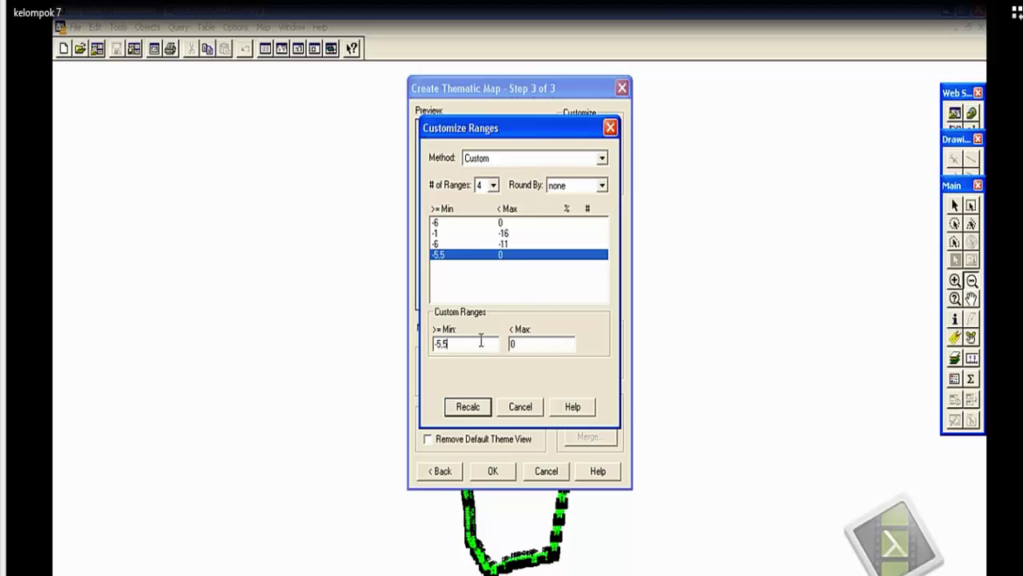
# - Set the fourth custom range's minimum to -8, recalculate the ranges and accept them
pyautogui.press('BackSpace')
pyautogui.press('BackSpace')
pyautogui.press('BackSpace')
pyautogui.write('8')
pyautogui.click(479, 409)
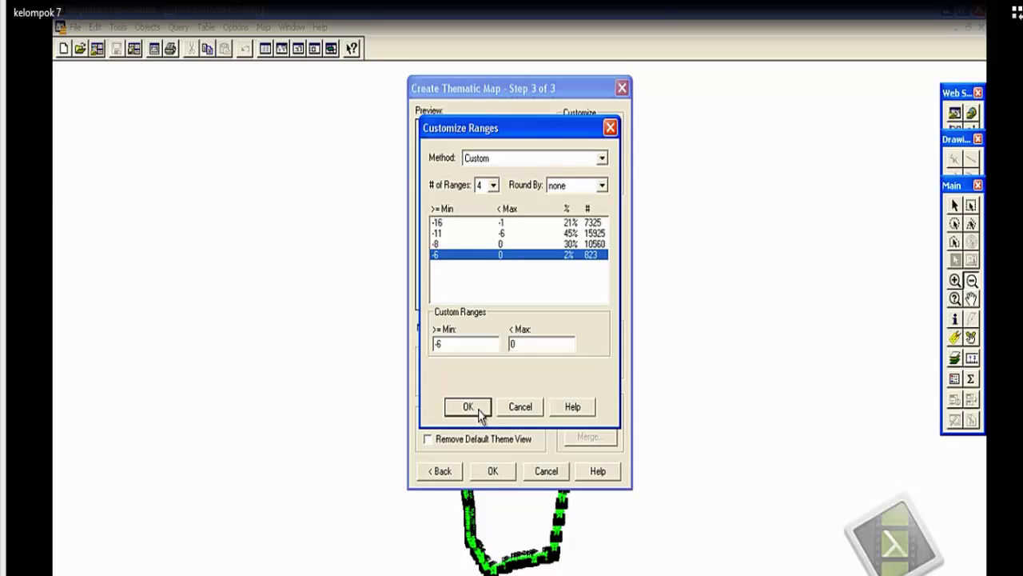
pyautogui.click(470, 408)
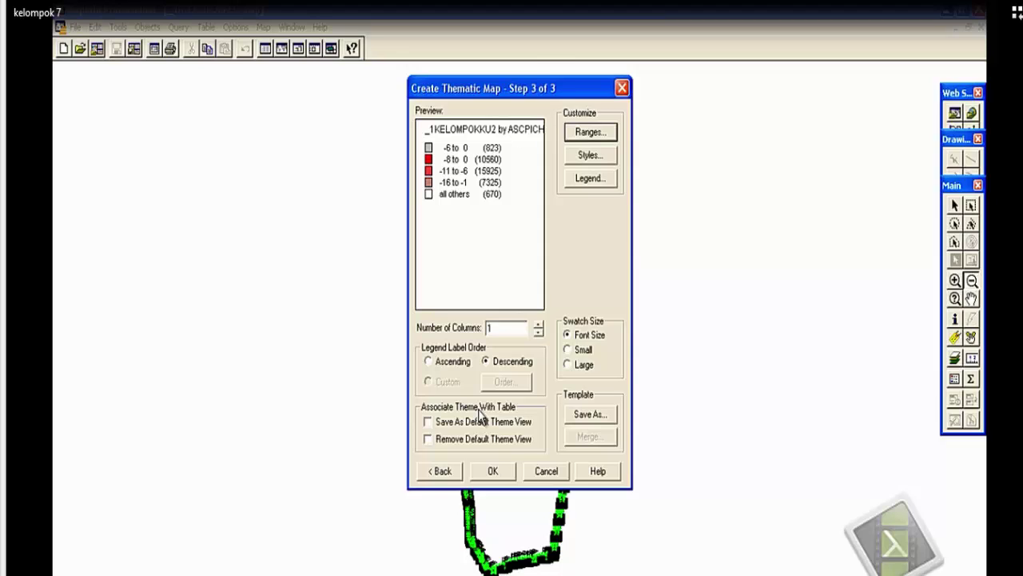
# - Open the range style customization with its extra options and apply styles to all attributes
pyautogui.click(589, 156)
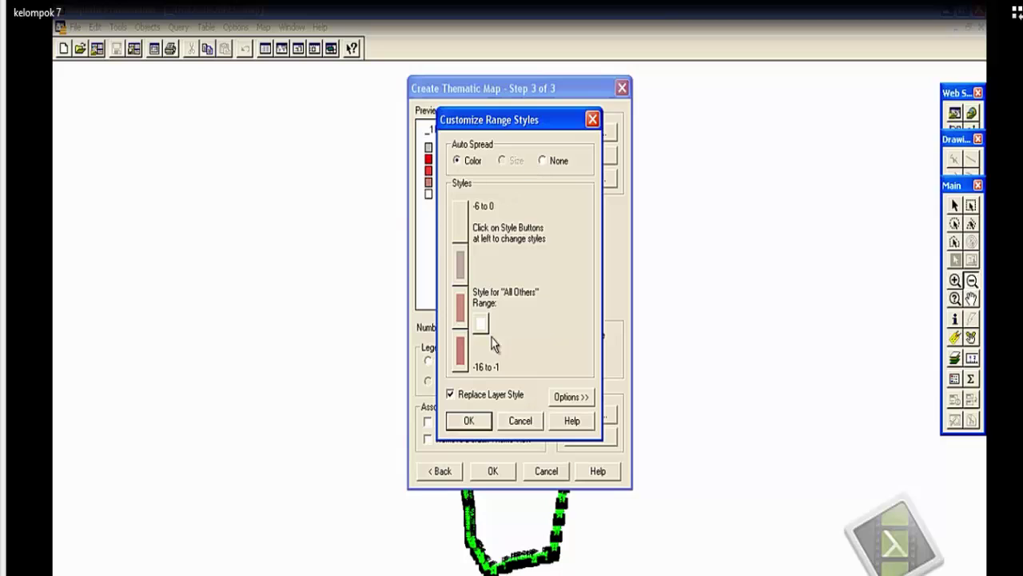
pyautogui.click(571, 397)
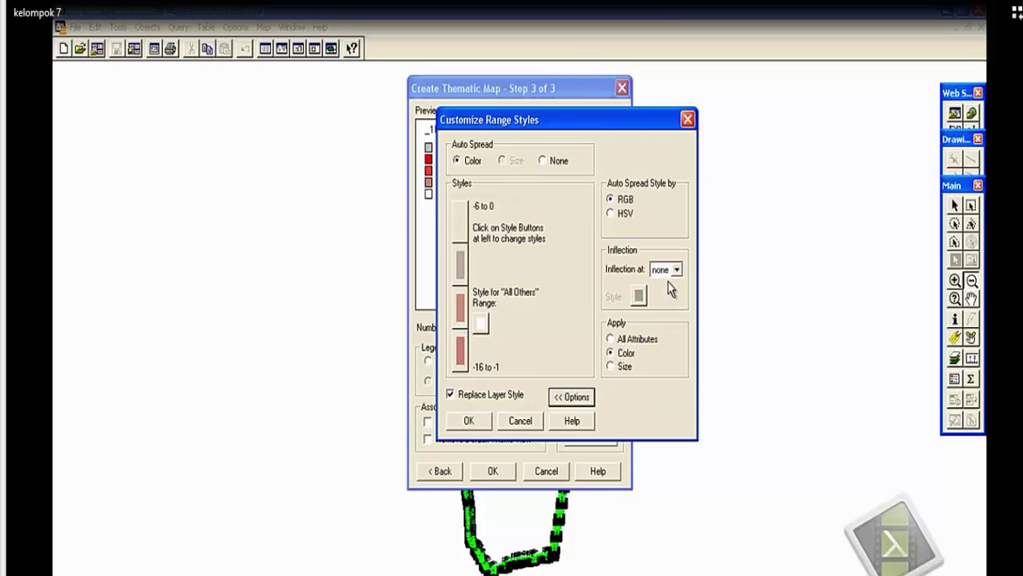
pyautogui.click(630, 341)
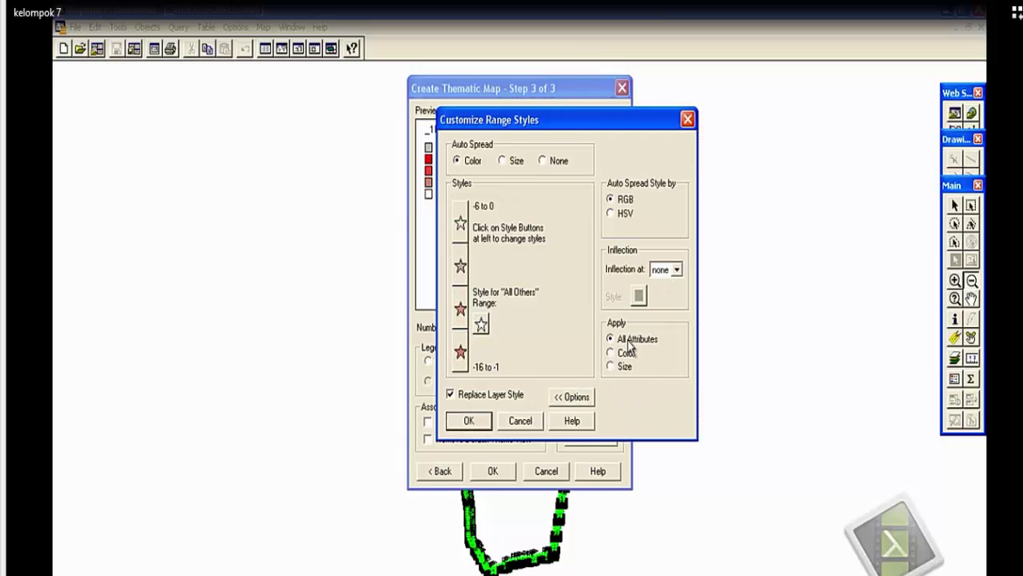
# - Change the -6 to 0 range's symbol to a filled green circle
pyautogui.click(461, 225)
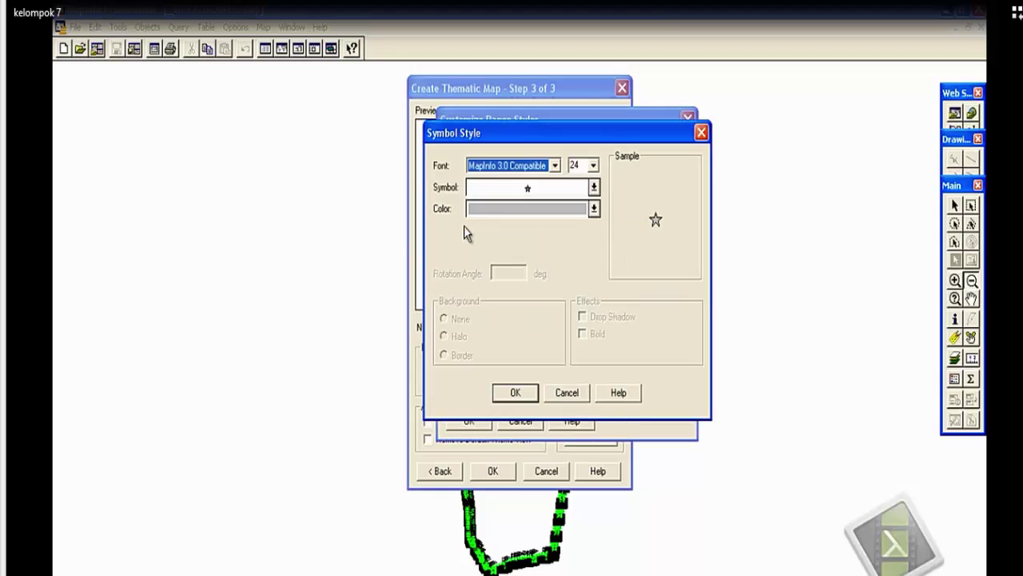
pyautogui.click(594, 187)
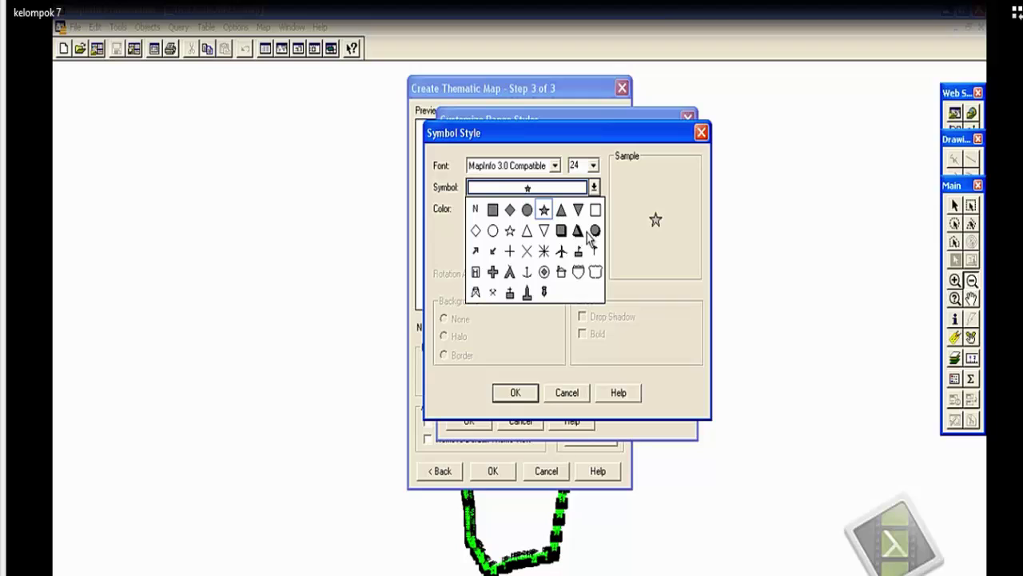
pyautogui.click(528, 210)
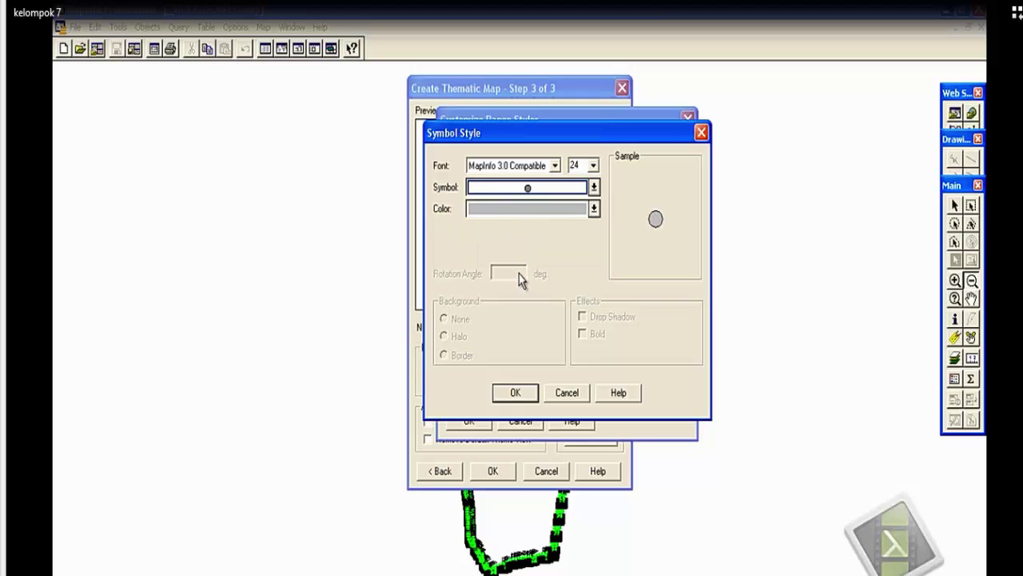
pyautogui.click(594, 208)
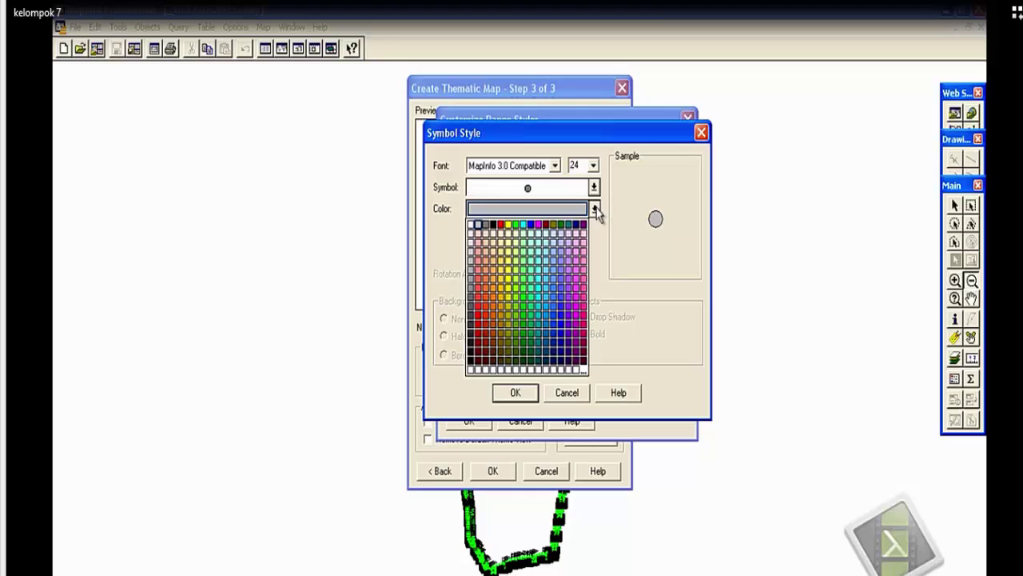
pyautogui.click(526, 296)
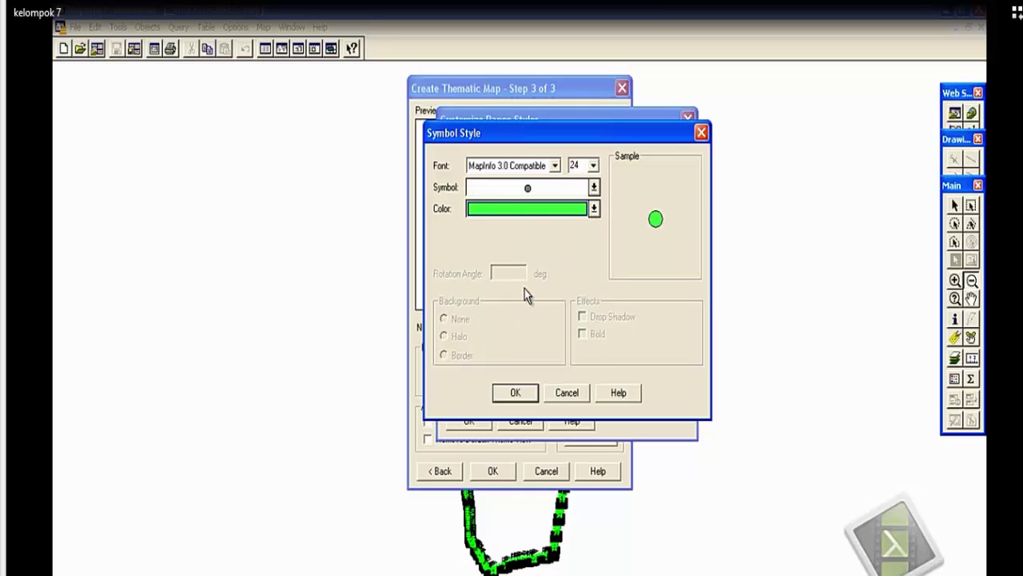
pyautogui.click(516, 392)
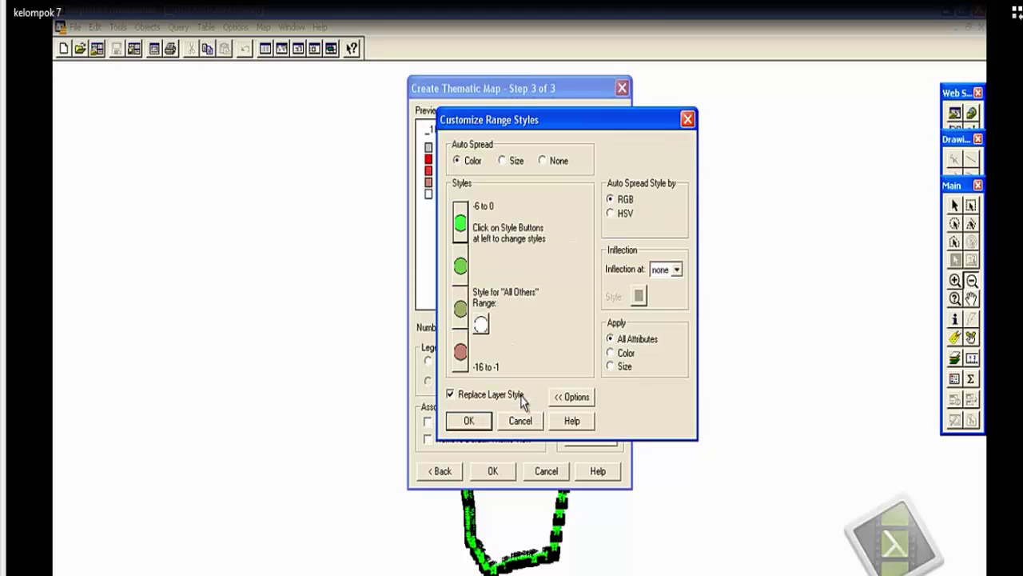
# - Change the -8 to 0 range's symbol to a filled yellow circle
pyautogui.click(461, 269)
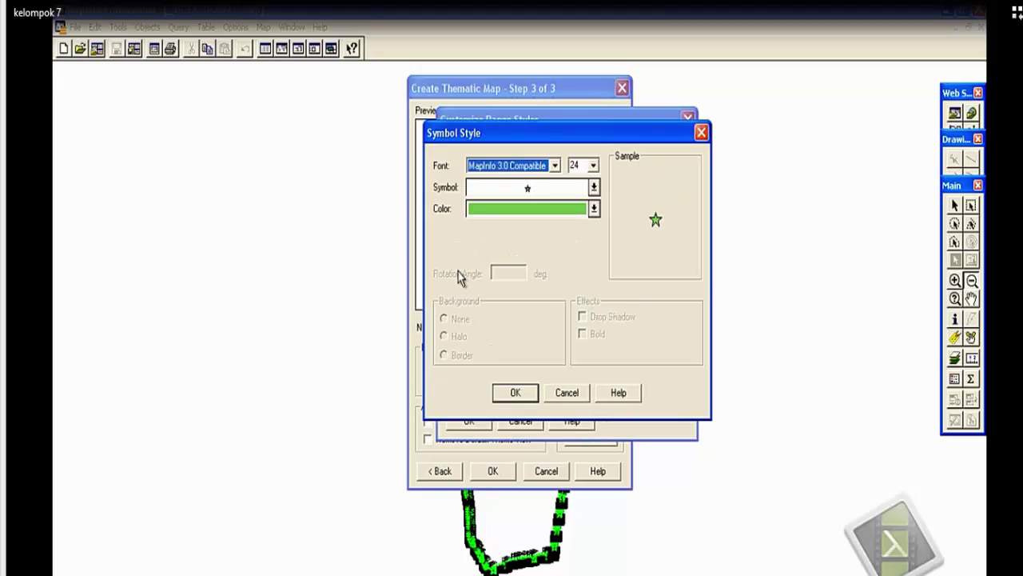
pyautogui.click(593, 187)
pyautogui.click(527, 210)
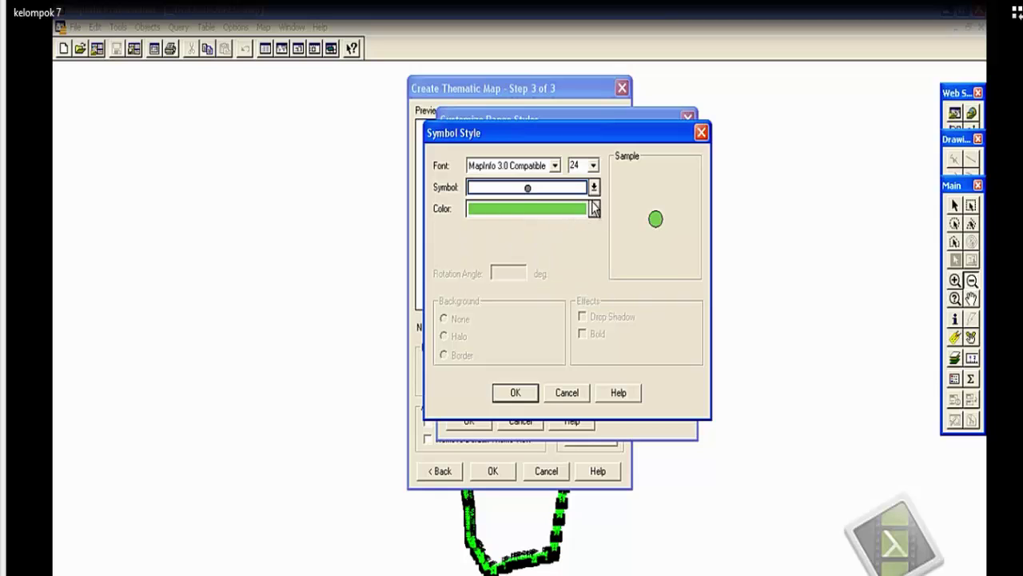
pyautogui.click(594, 208)
pyautogui.click(509, 224)
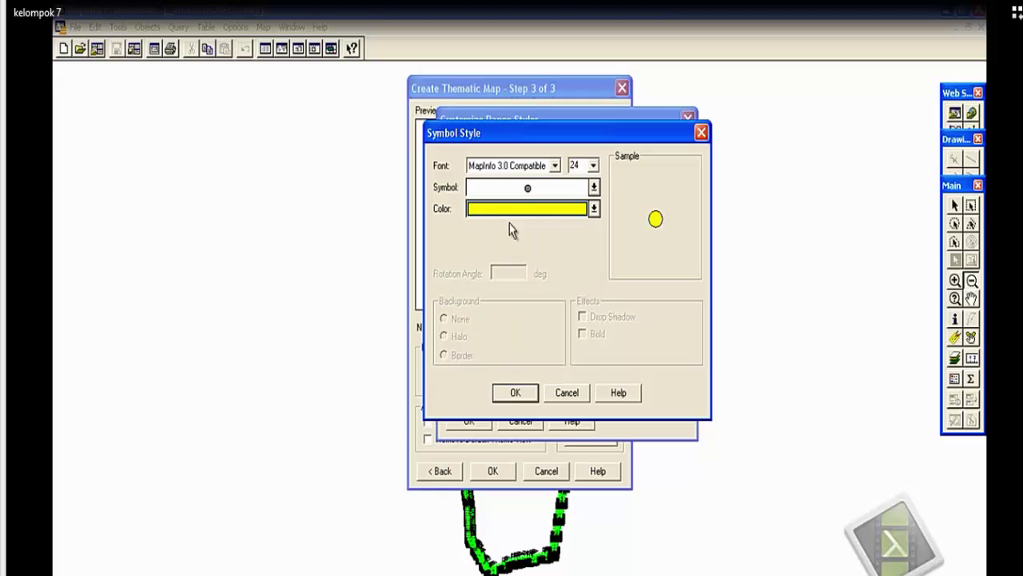
pyautogui.click(526, 396)
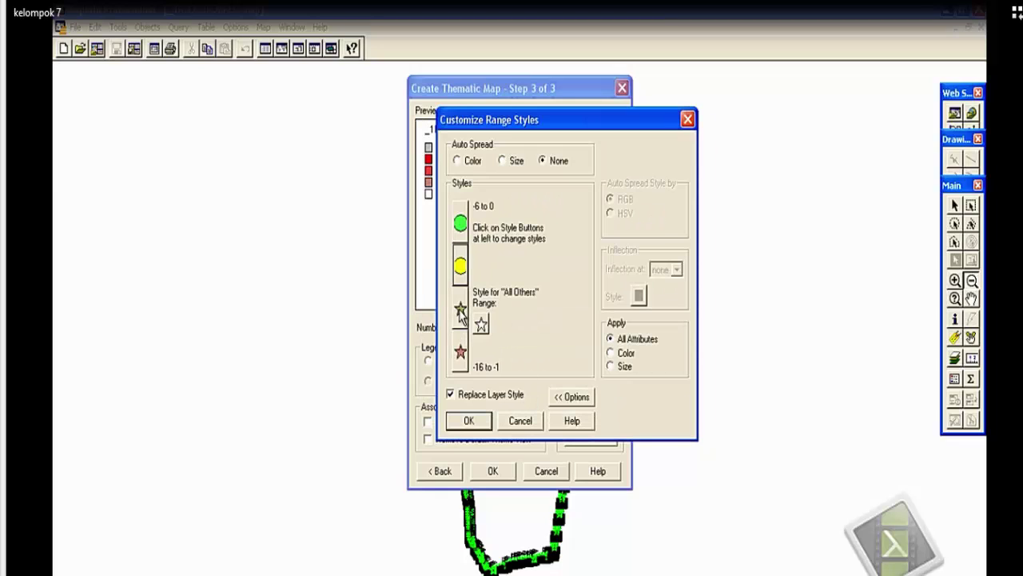
# - Change the -11 to -6 range's symbol to a filled red circle
pyautogui.click(460, 320)
pyautogui.click(594, 188)
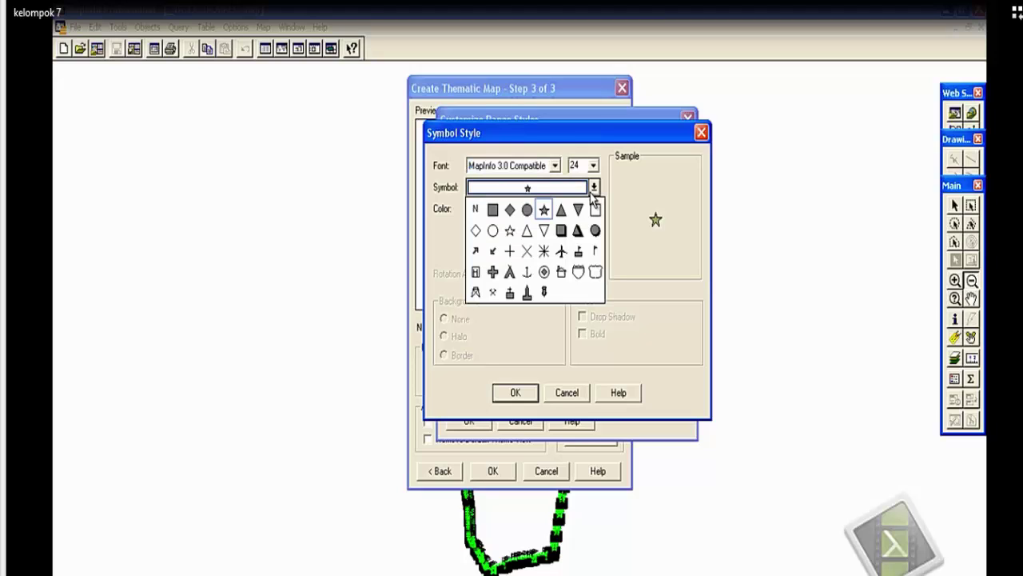
pyautogui.click(535, 214)
pyautogui.click(595, 210)
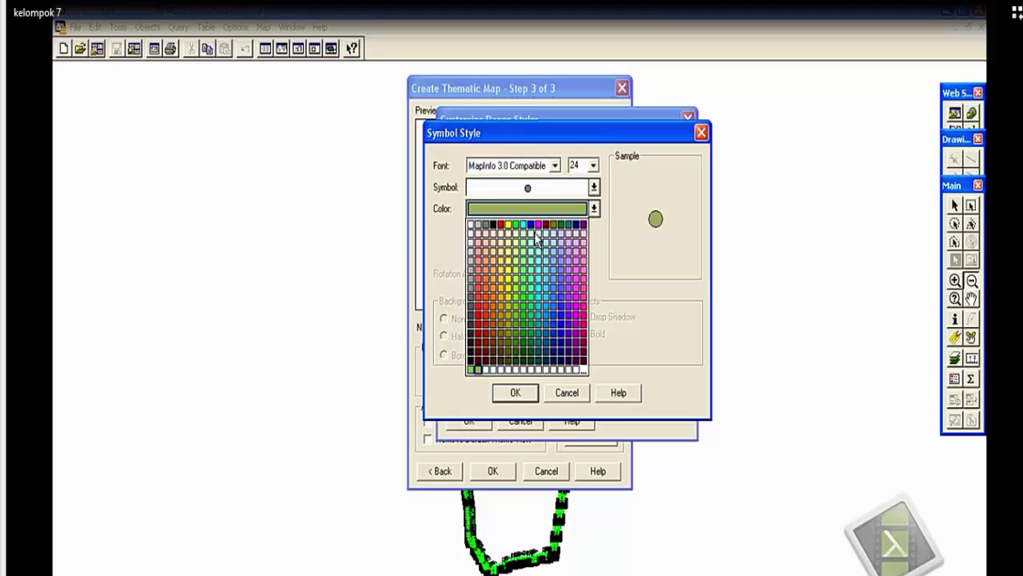
pyautogui.click(500, 226)
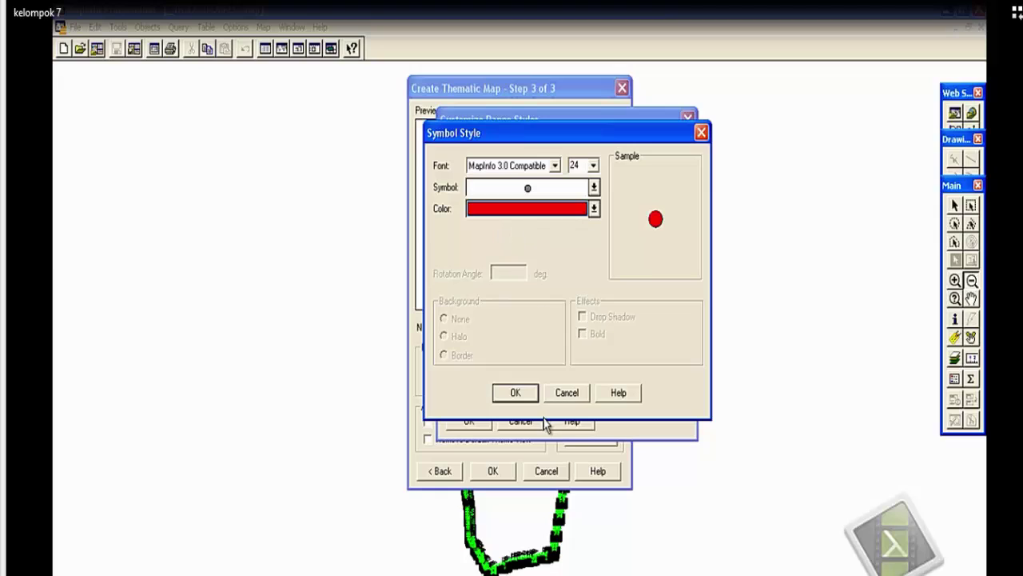
pyautogui.click(516, 394)
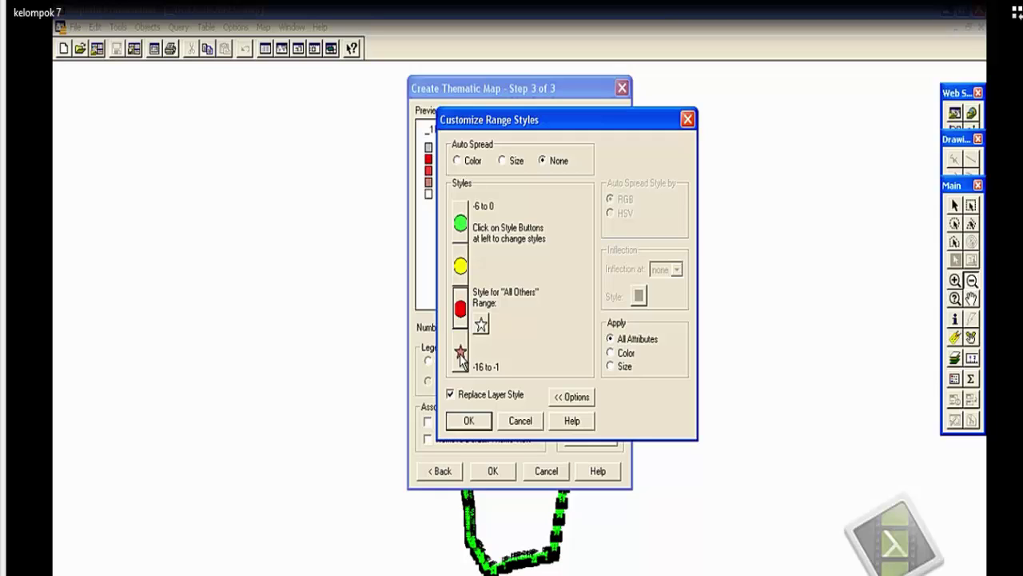
# - Try to set the symbol of the "All Others" range to N (none)
pyautogui.click(481, 325)
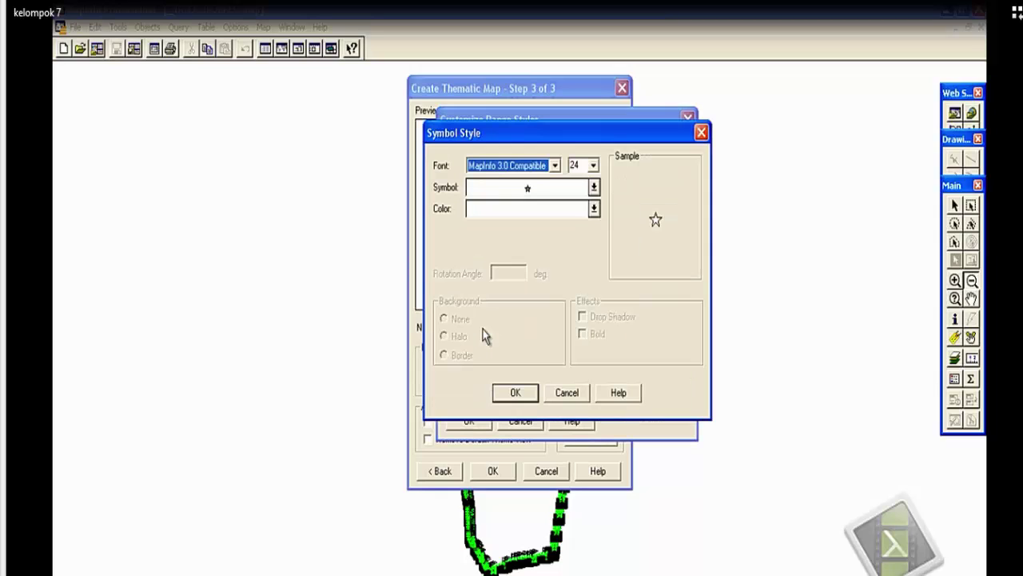
pyautogui.click(594, 186)
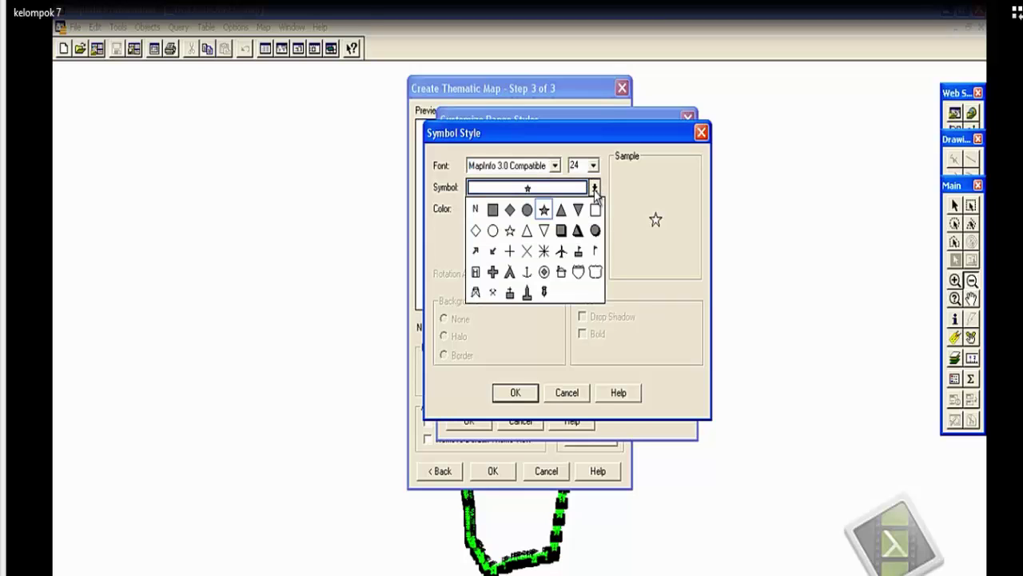
pyautogui.click(475, 211)
pyautogui.click(522, 395)
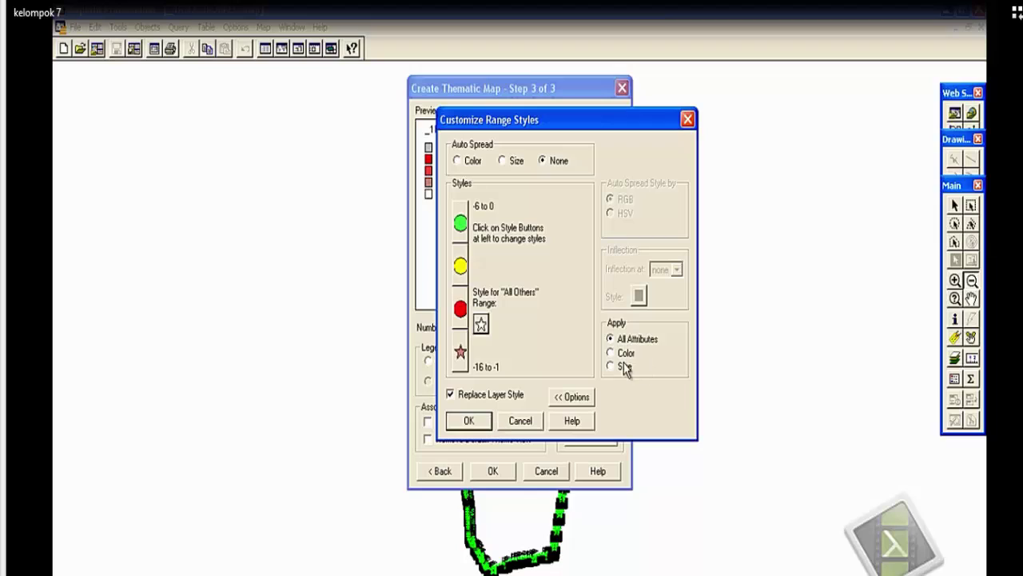
# - Review the -6 to 0 range's symbol style and accept the customized range styles
pyautogui.click(463, 231)
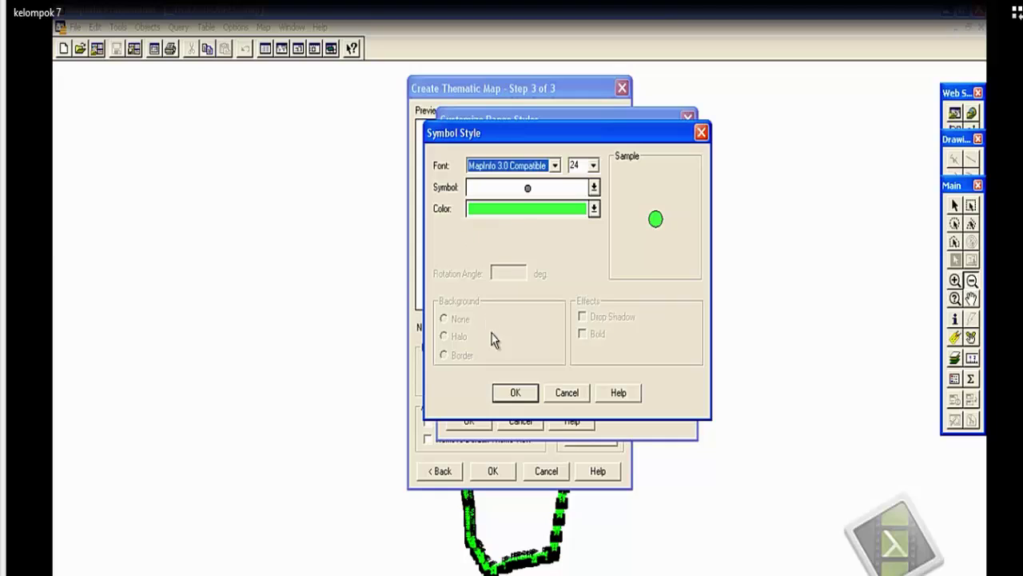
pyautogui.click(506, 394)
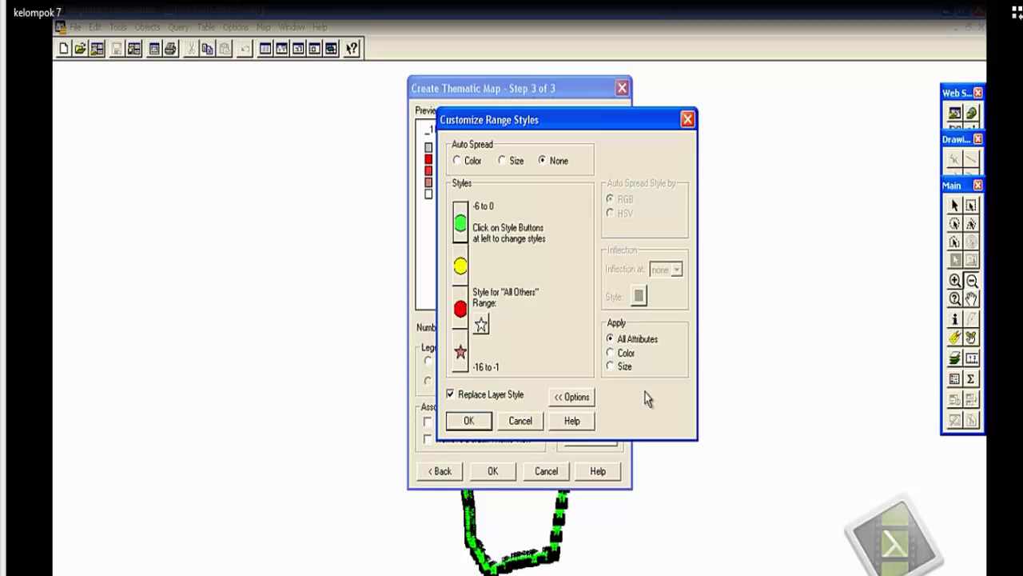
pyautogui.click(470, 421)
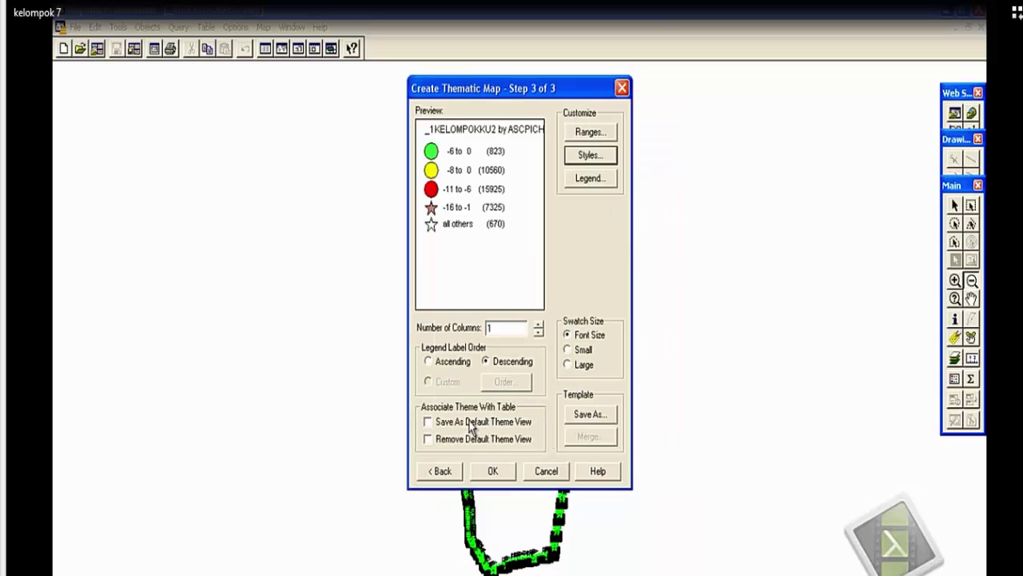
# - In the legend, label the -6 to 0 range "sangat baik" and the -8 to 0 range "baik"
pyautogui.click(571, 184)
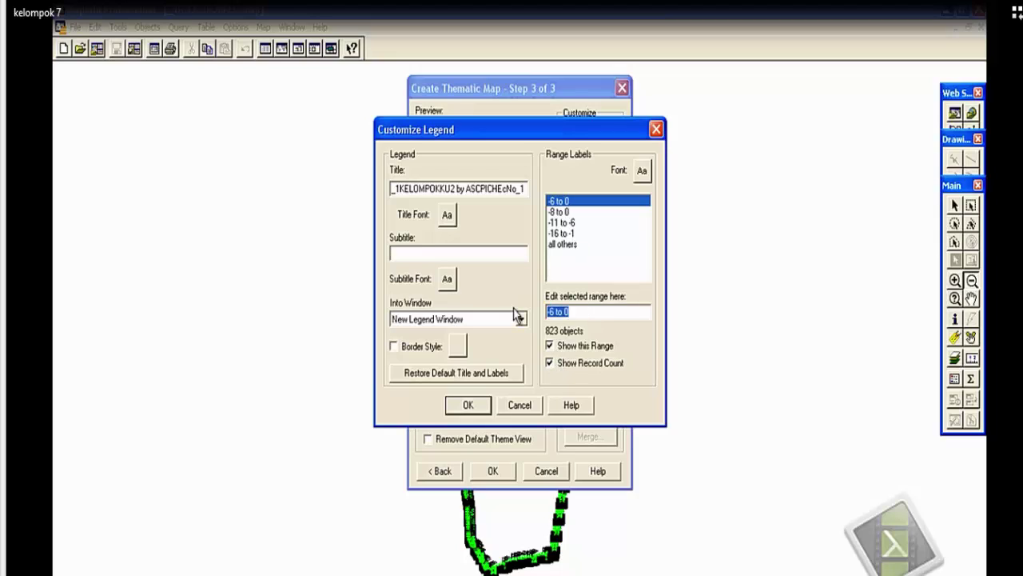
pyautogui.write('sangat baik')
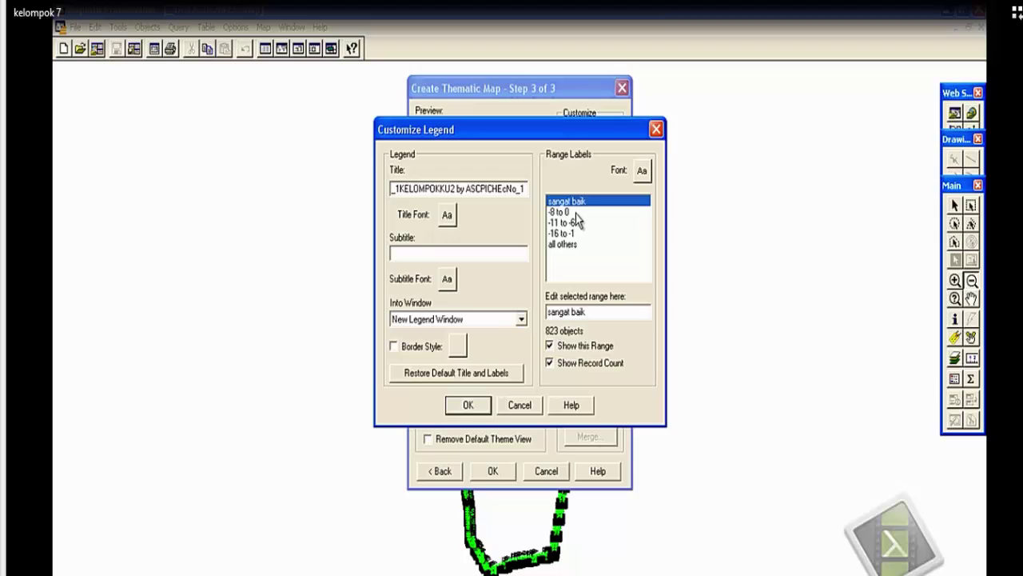
pyautogui.click(574, 213)
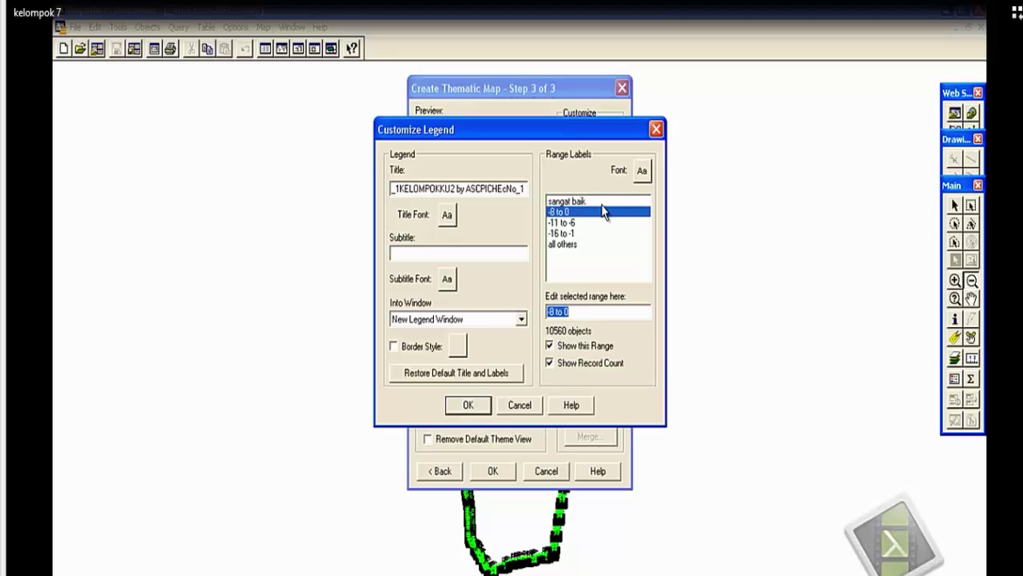
pyautogui.write('baik')
# - Label the -11 to -6 range "buruk" and the -16 to -1 range "sangat buruk" in the legend
pyautogui.click(598, 223)
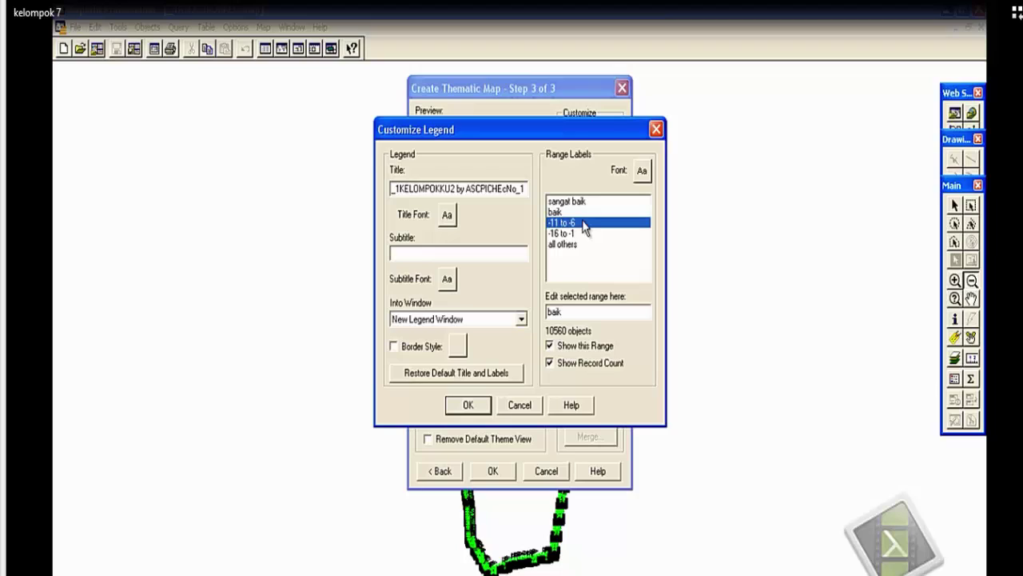
pyautogui.write('b')
pyautogui.click(572, 233)
pyautogui.write('sa')
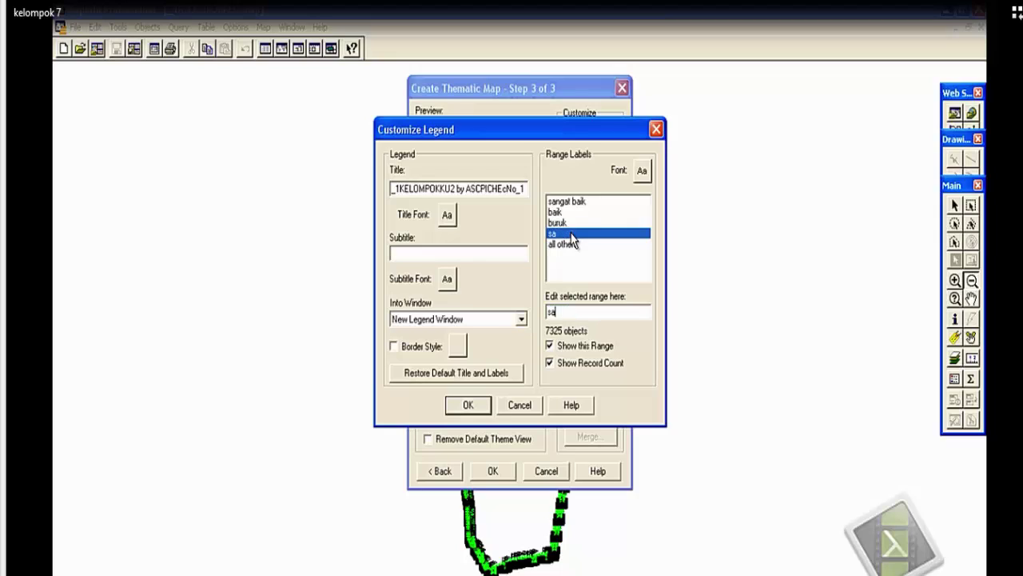
pyautogui.write('ngat buruk')
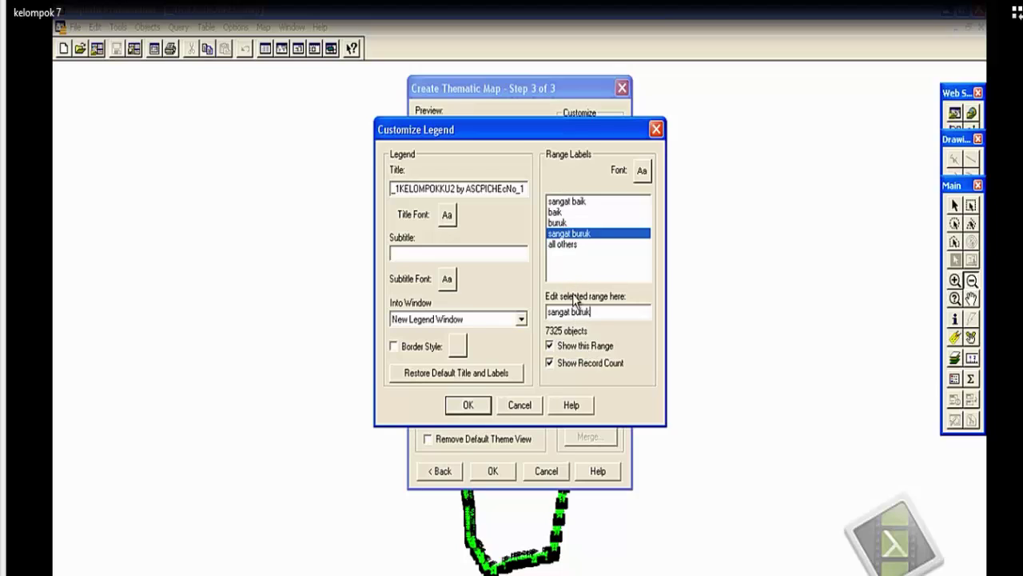
# - Hide the "all others" range from the legend and create the thematic map
pyautogui.click(565, 245)
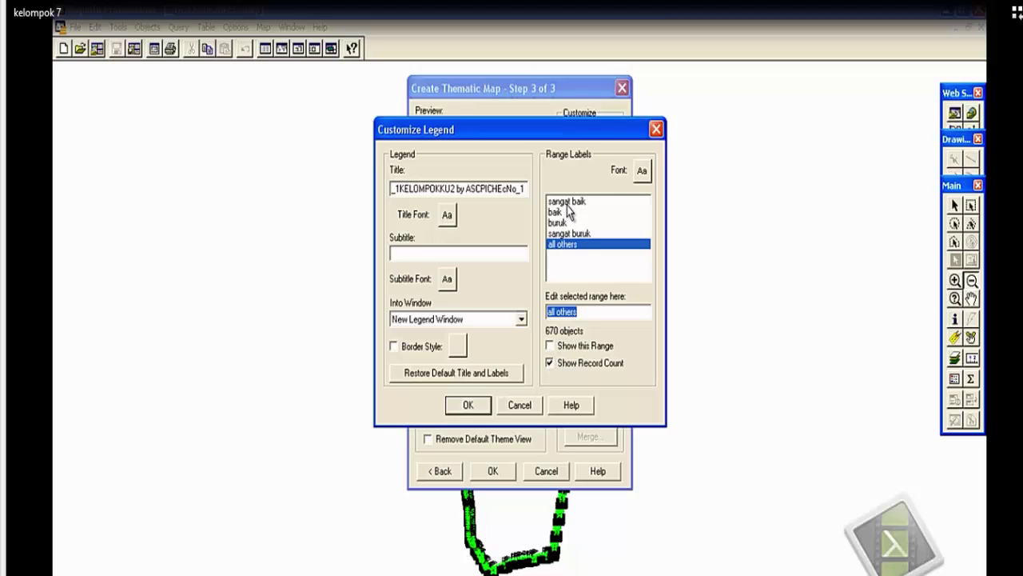
pyautogui.click(467, 404)
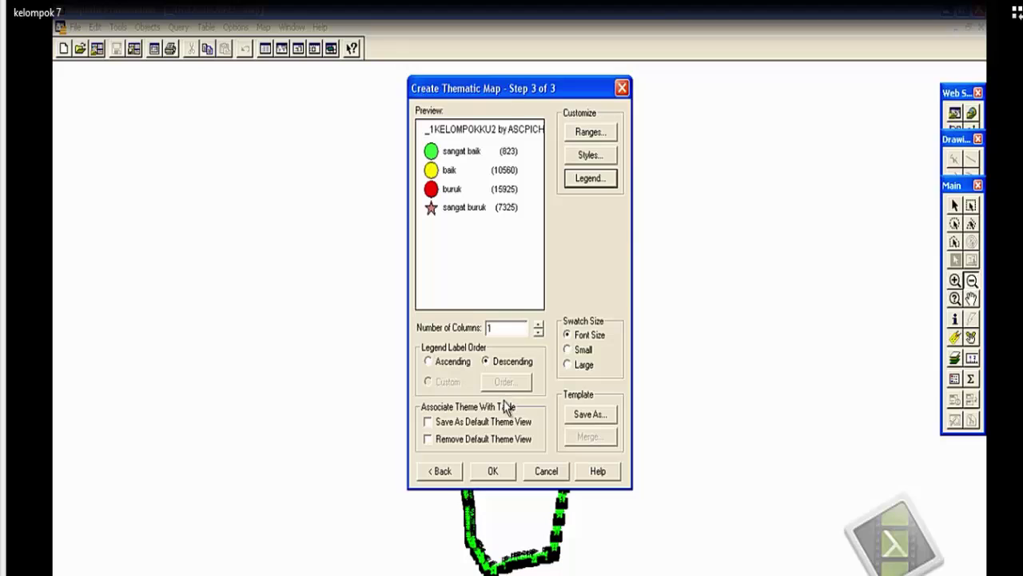
pyautogui.click(492, 472)
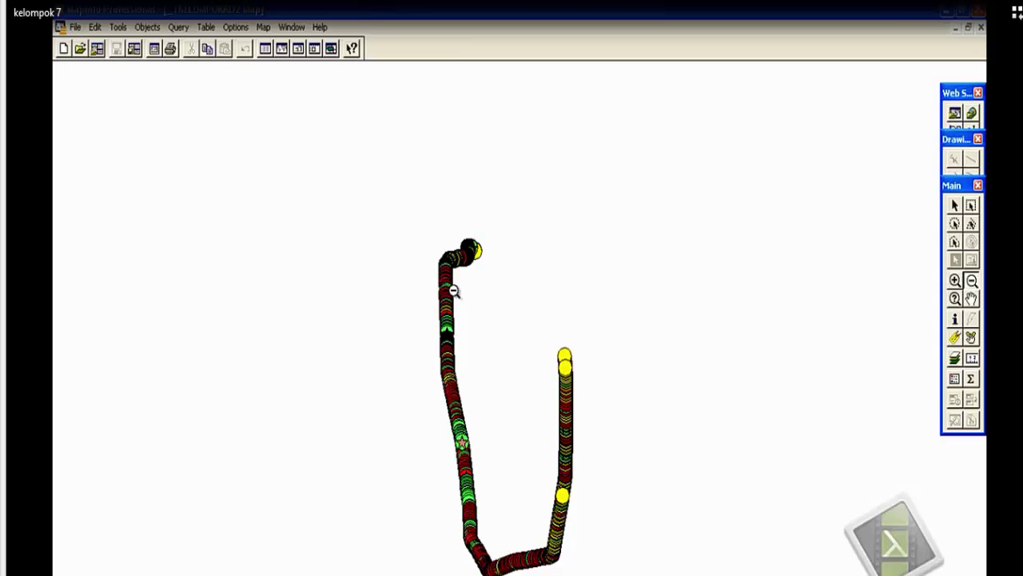
# - Examine the colored Ec/No range symbols up close at the upper end of the route's eastern leg
pyautogui.click(954, 280)
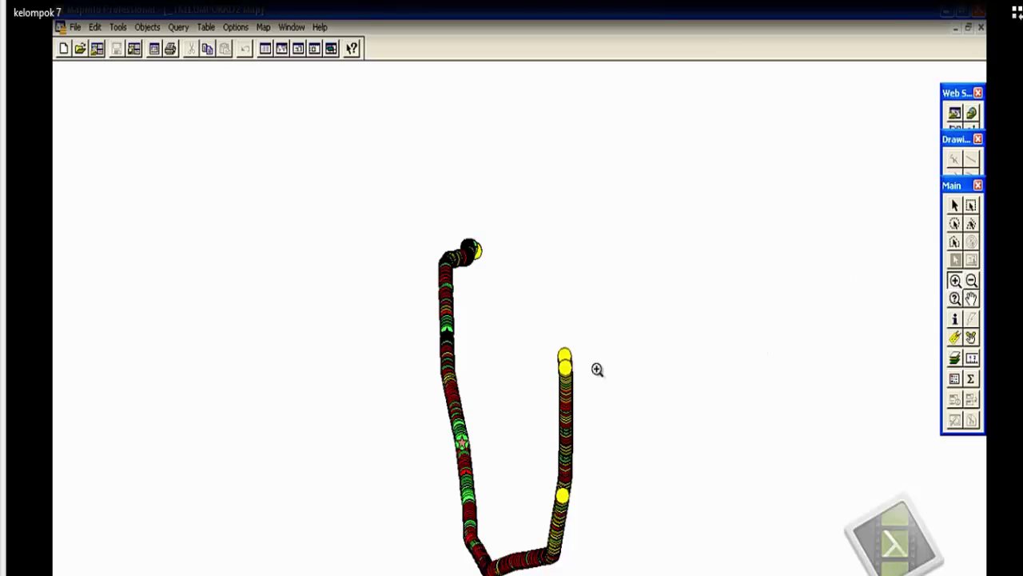
pyautogui.click(459, 370)
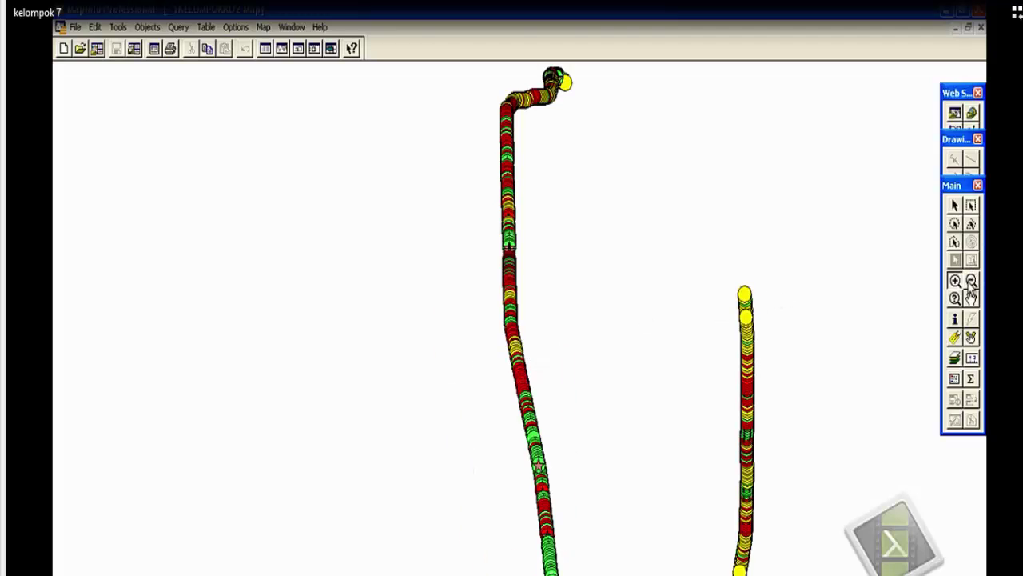
pyautogui.click(743, 296)
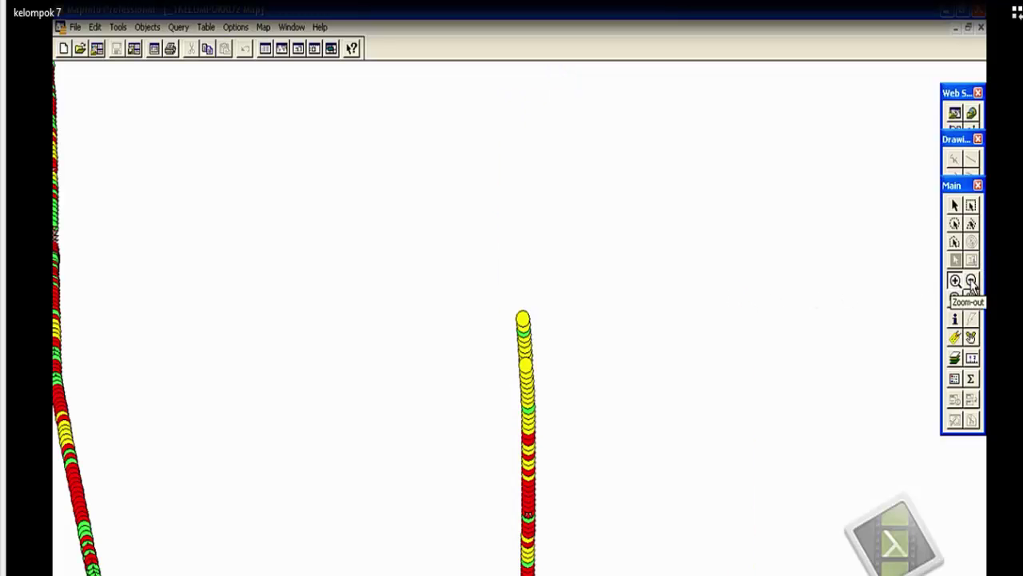
pyautogui.click(525, 346)
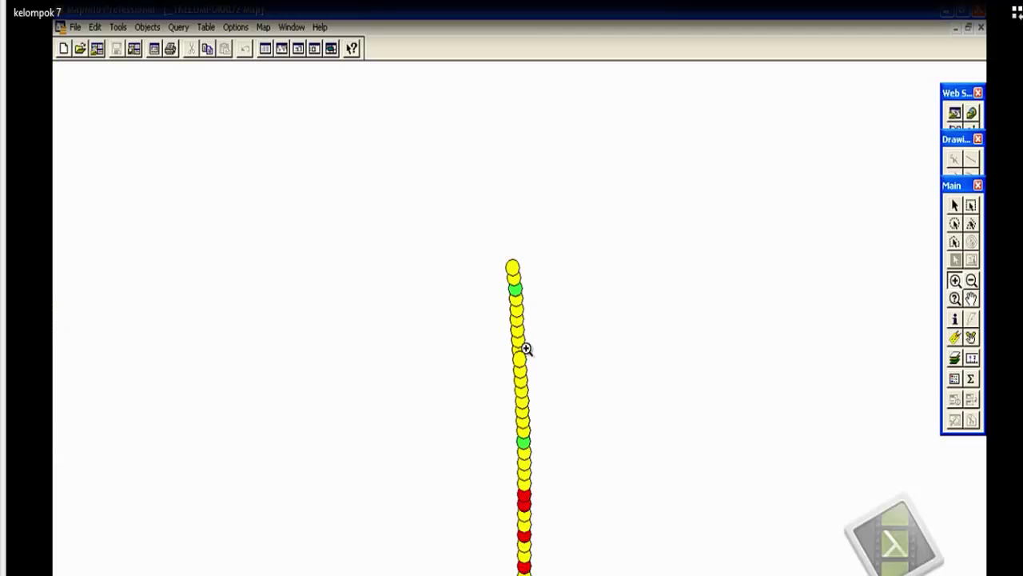
pyautogui.click(515, 343)
pyautogui.click(516, 343)
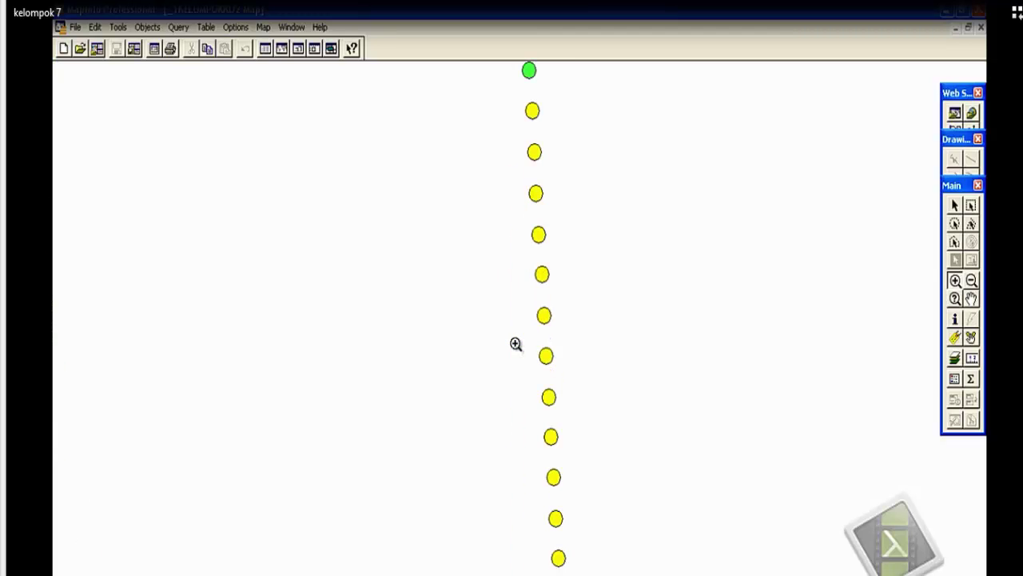
pyautogui.click(973, 280)
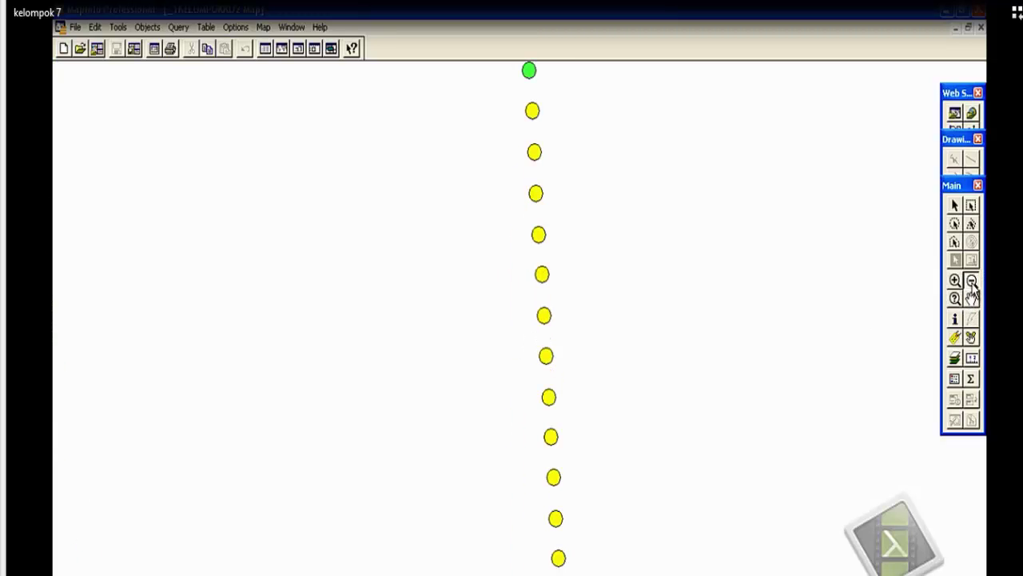
pyautogui.click(544, 315)
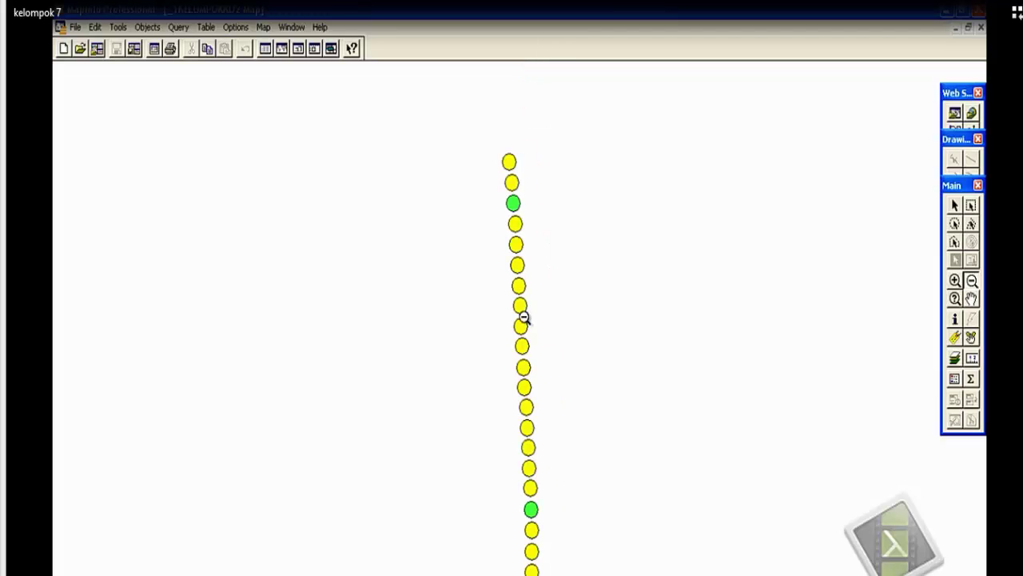
pyautogui.click(521, 307)
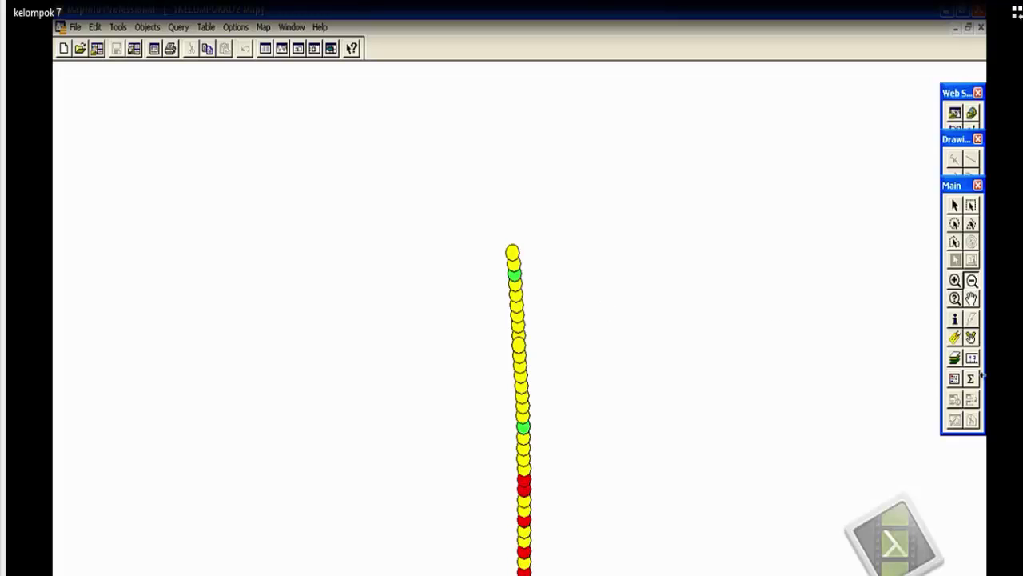
# - Follow the Ec/No range symbols southward along the route's eastern leg, then view the whole drive-test route
pyautogui.click(972, 298)
pyautogui.moveTo(710, 435); pyautogui.dragTo(708, 245)
pyautogui.moveTo(667, 454); pyautogui.dragTo(663, 310)
pyautogui.moveTo(622, 490); pyautogui.dragTo(630, 386)
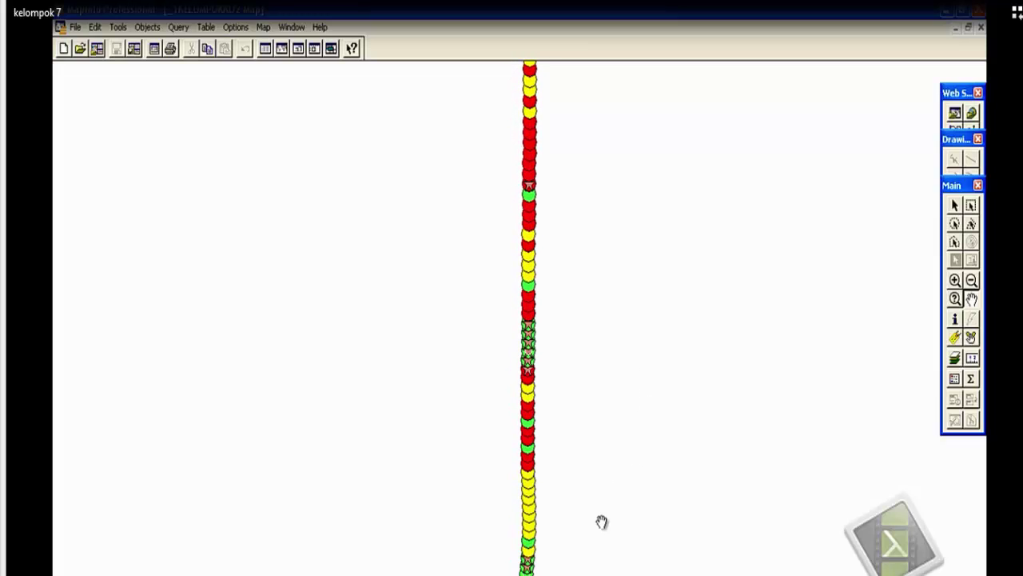
pyautogui.moveTo(601, 522); pyautogui.dragTo(606, 443)
pyautogui.moveTo(590, 567); pyautogui.dragTo(613, 456)
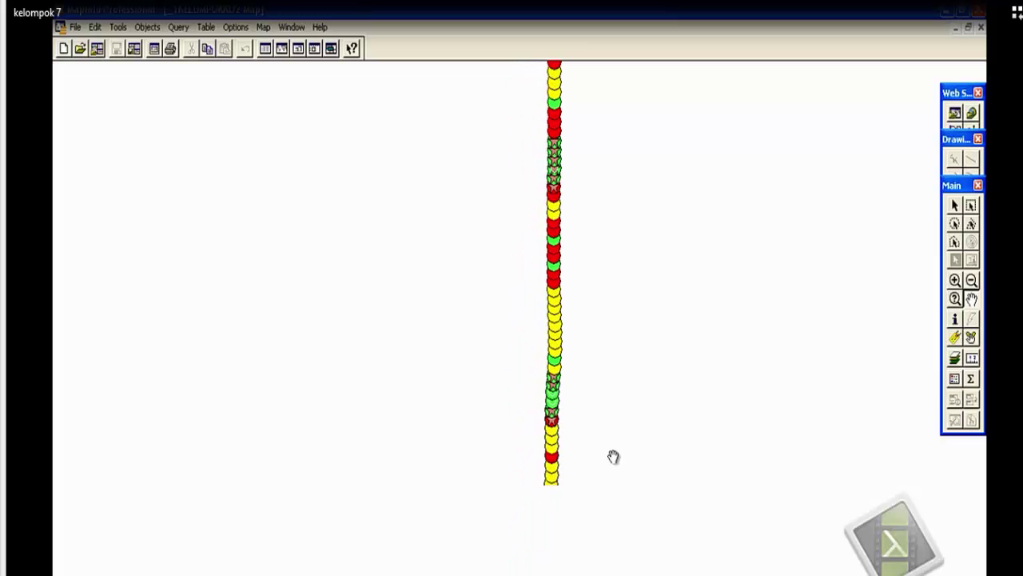
pyautogui.moveTo(588, 559); pyautogui.dragTo(603, 555)
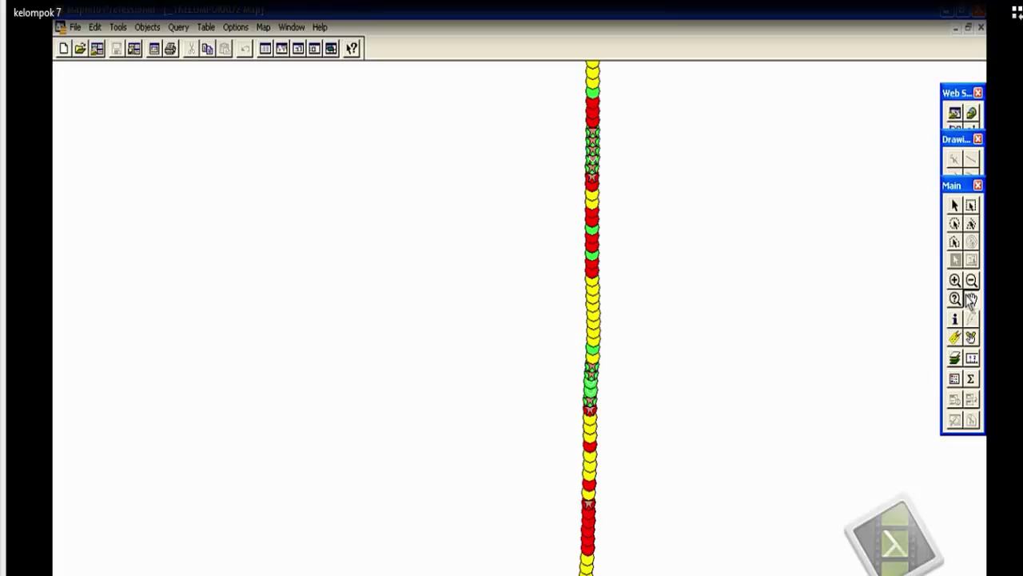
pyautogui.click(971, 281)
pyautogui.click(508, 352)
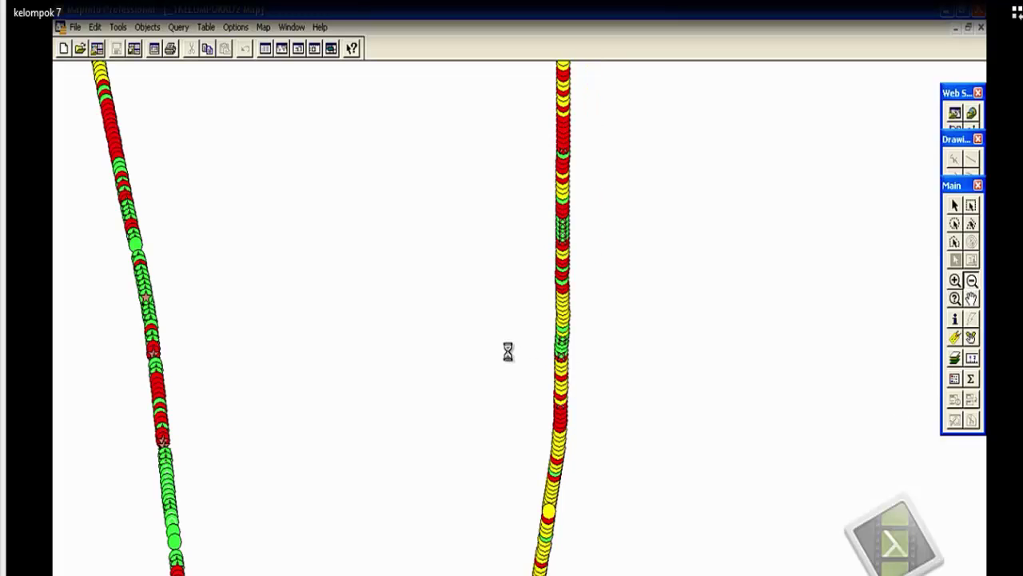
pyautogui.click(508, 352)
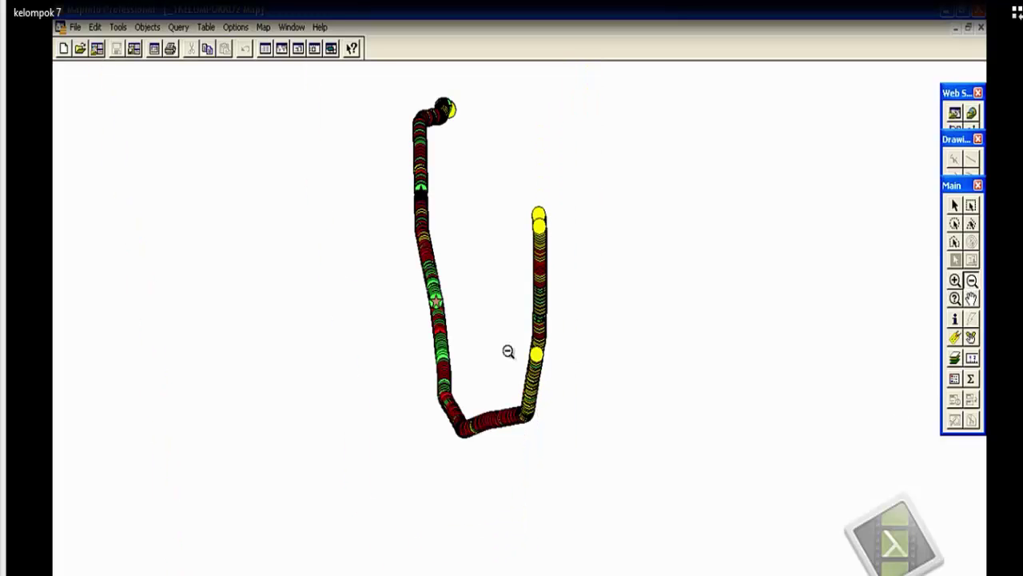
# - Show the theme legend window beside the route and enlarge it to fit all four range labels and the full title
pyautogui.click(237, 30)
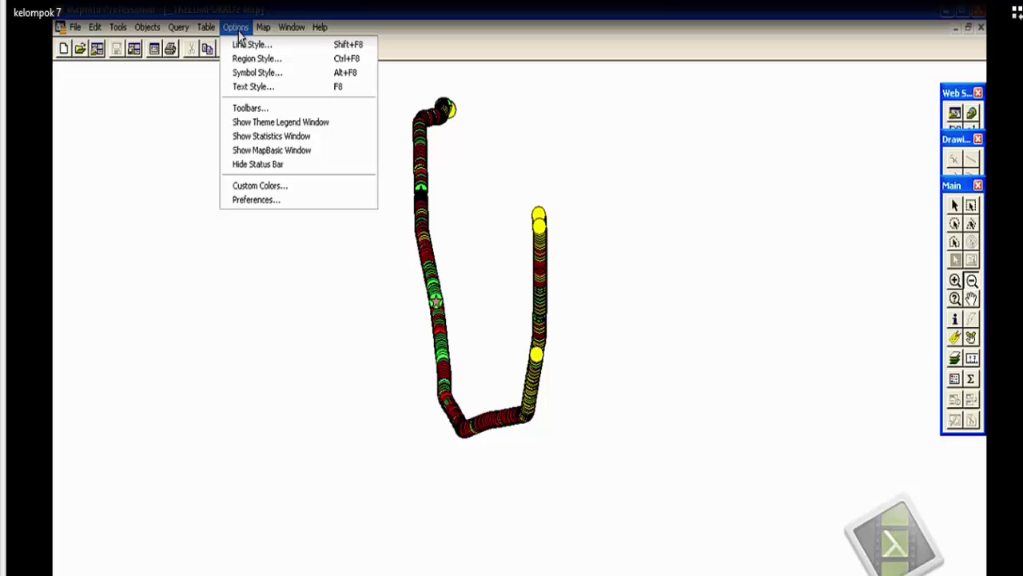
pyautogui.click(248, 126)
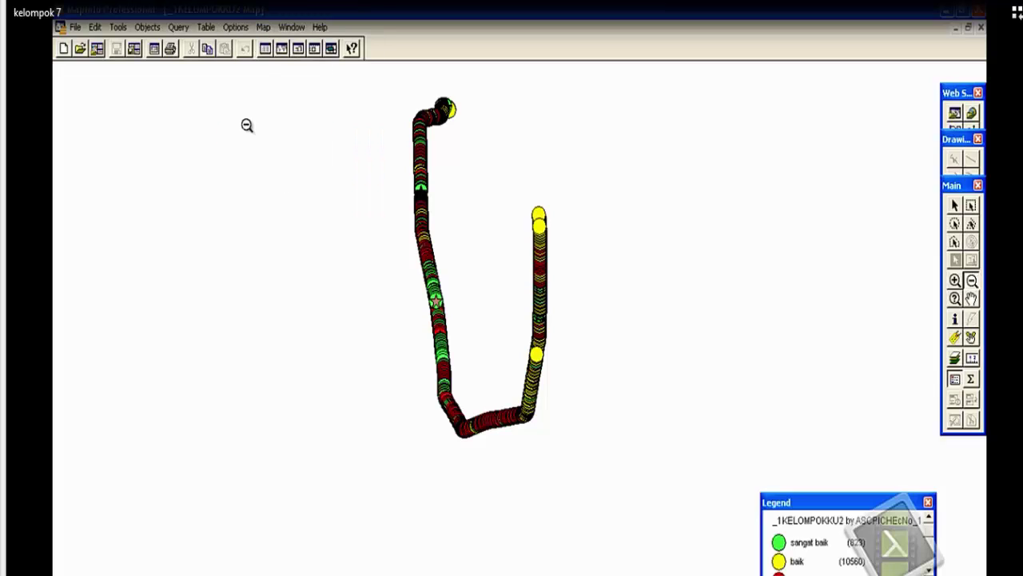
pyautogui.moveTo(825, 507); pyautogui.dragTo(778, 339)
pyautogui.moveTo(786, 425)
pyautogui.mouseDown()
pyautogui.moveTo(790, 485)
pyautogui.moveTo(783, 439)
pyautogui.mouseUp()
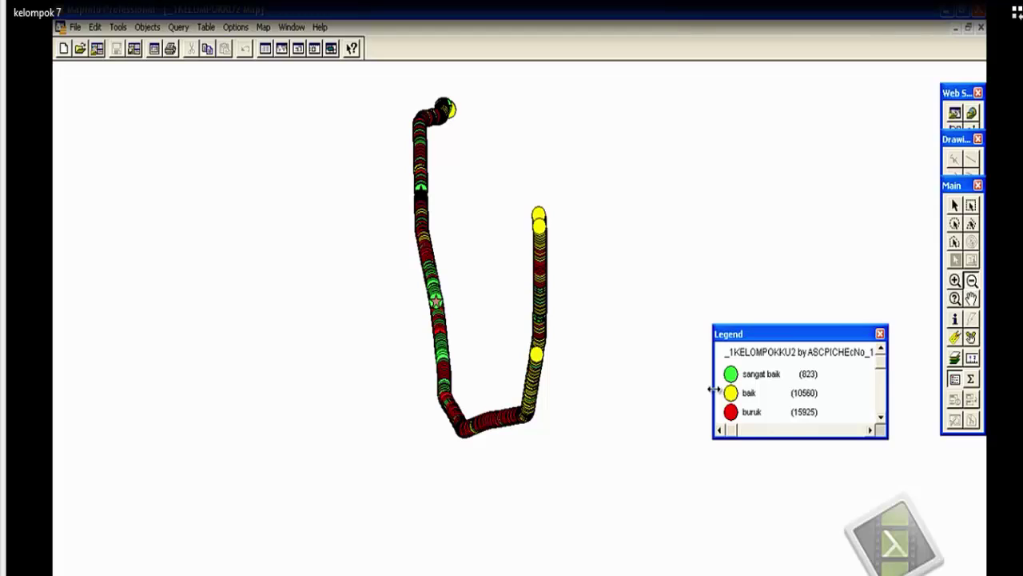
pyautogui.moveTo(759, 437); pyautogui.dragTo(739, 550)
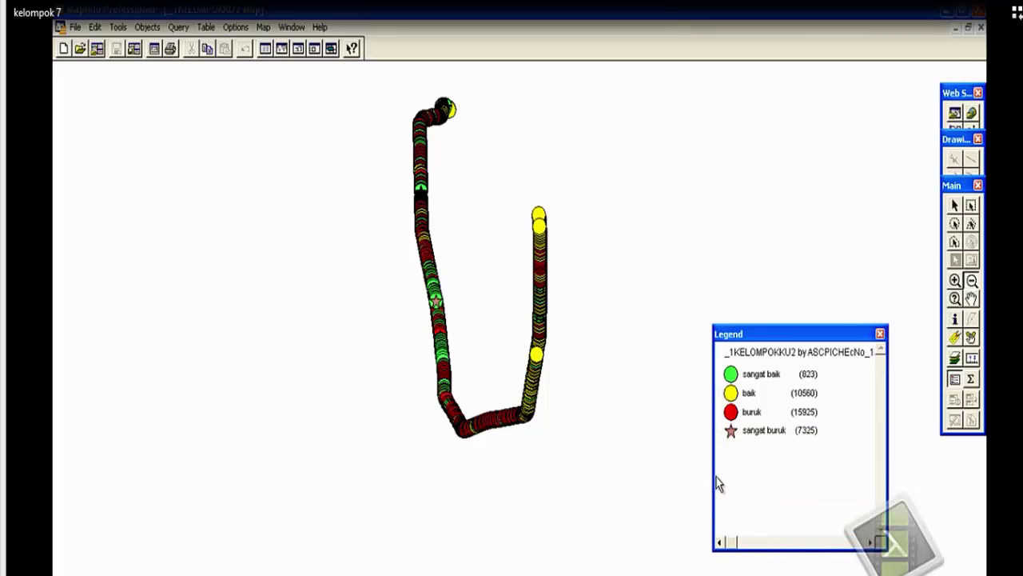
pyautogui.moveTo(714, 477); pyautogui.dragTo(655, 472)
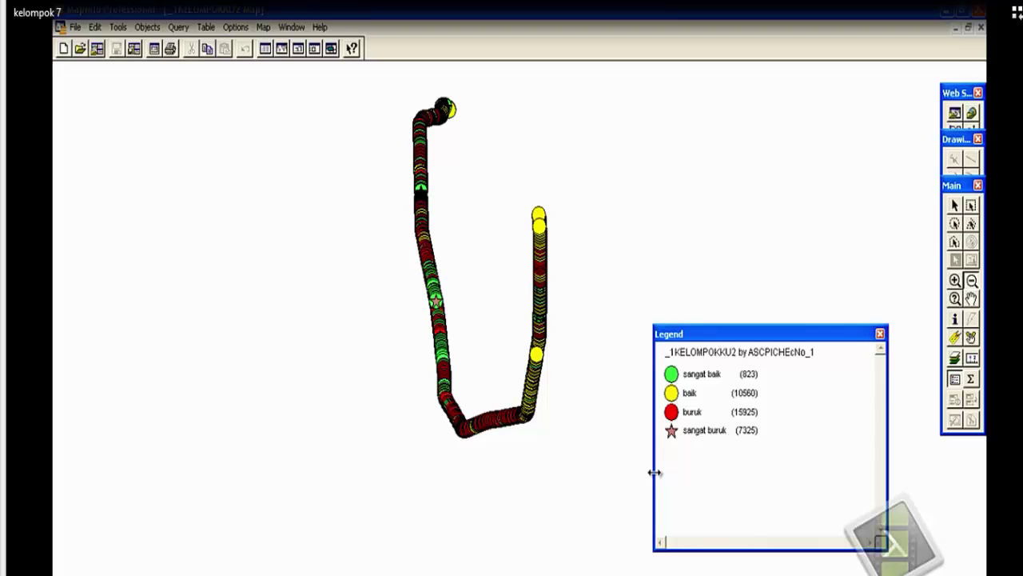
pyautogui.moveTo(654, 473); pyautogui.dragTo(635, 472)
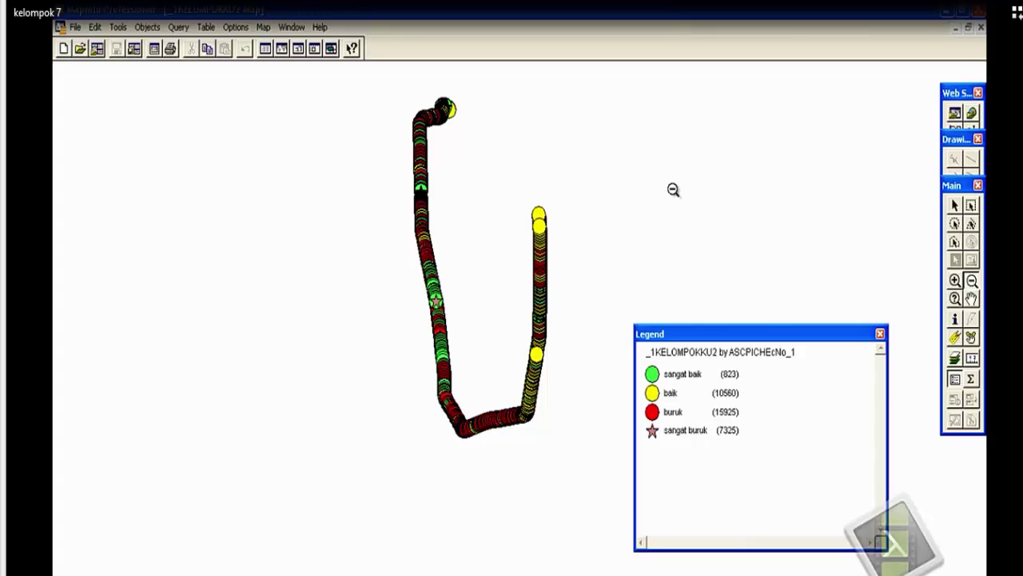
# - Compare the Ec/No symbols on the route's western leg and southern bend with the legend
pyautogui.click(674, 189)
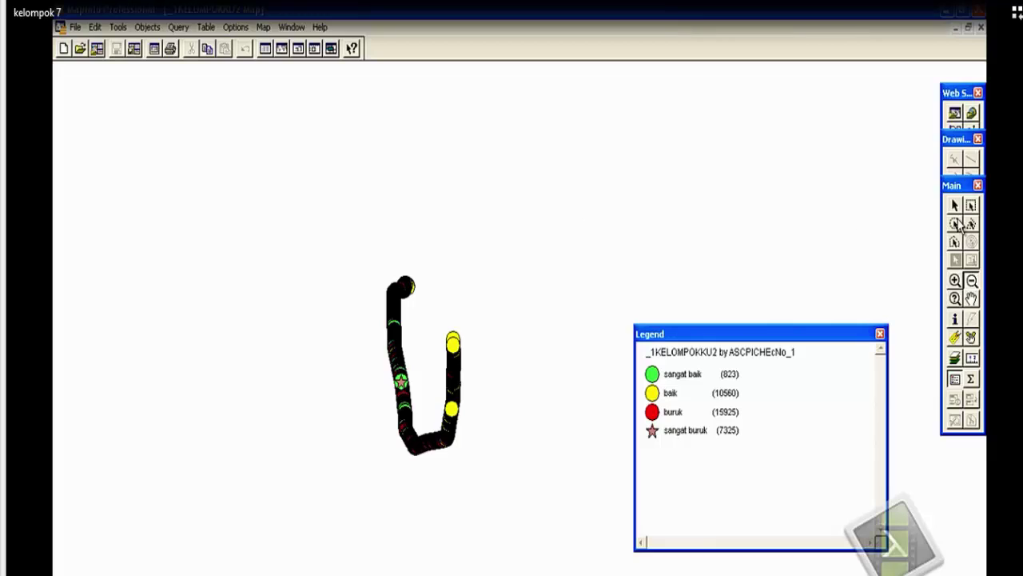
pyautogui.click(955, 282)
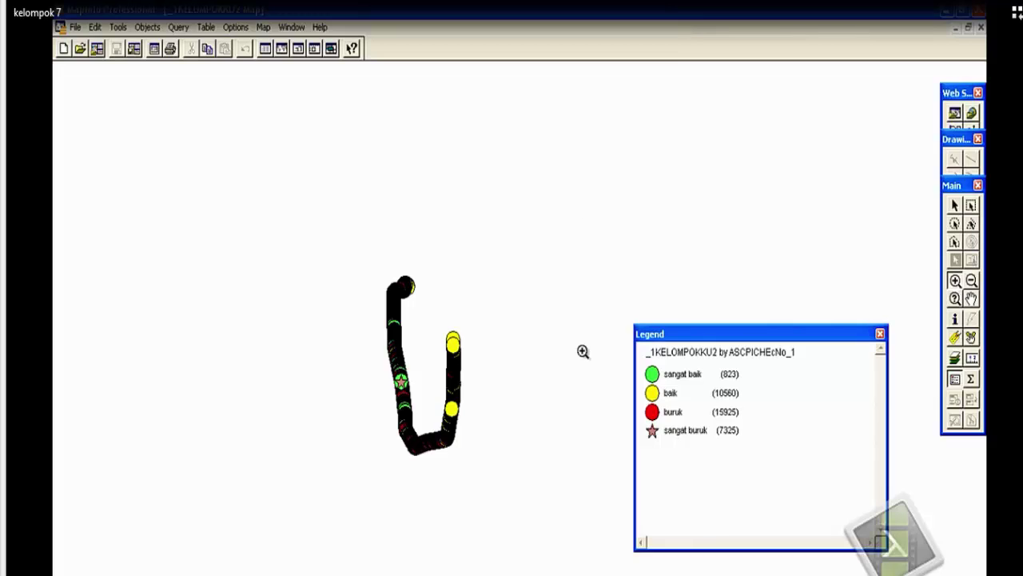
pyautogui.click(451, 374)
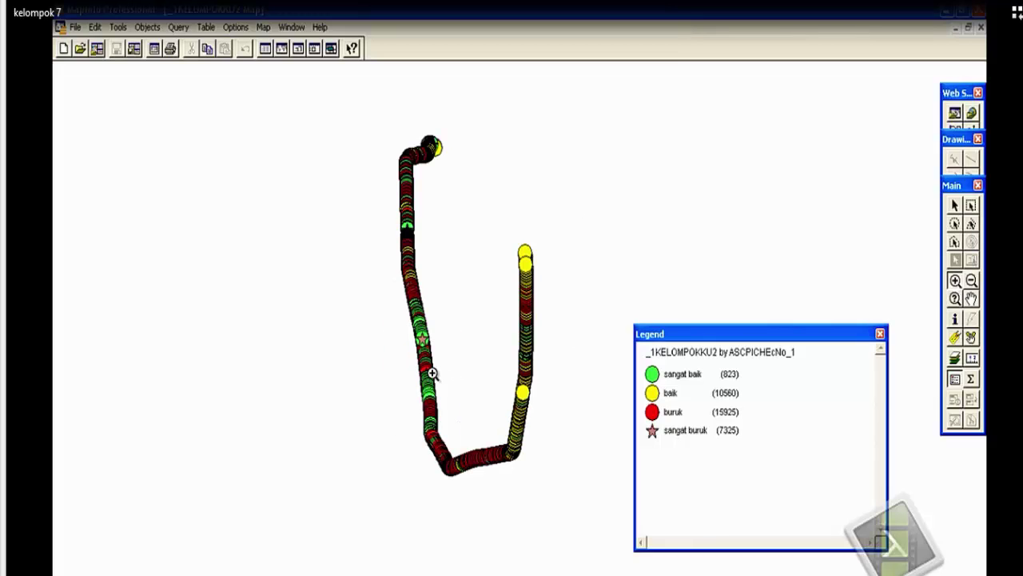
pyautogui.click(430, 373)
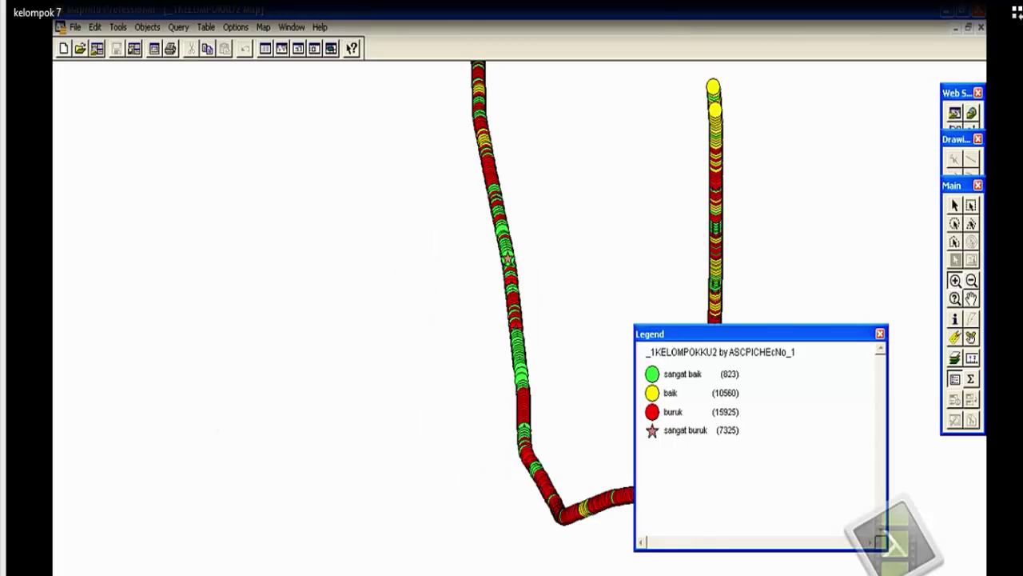